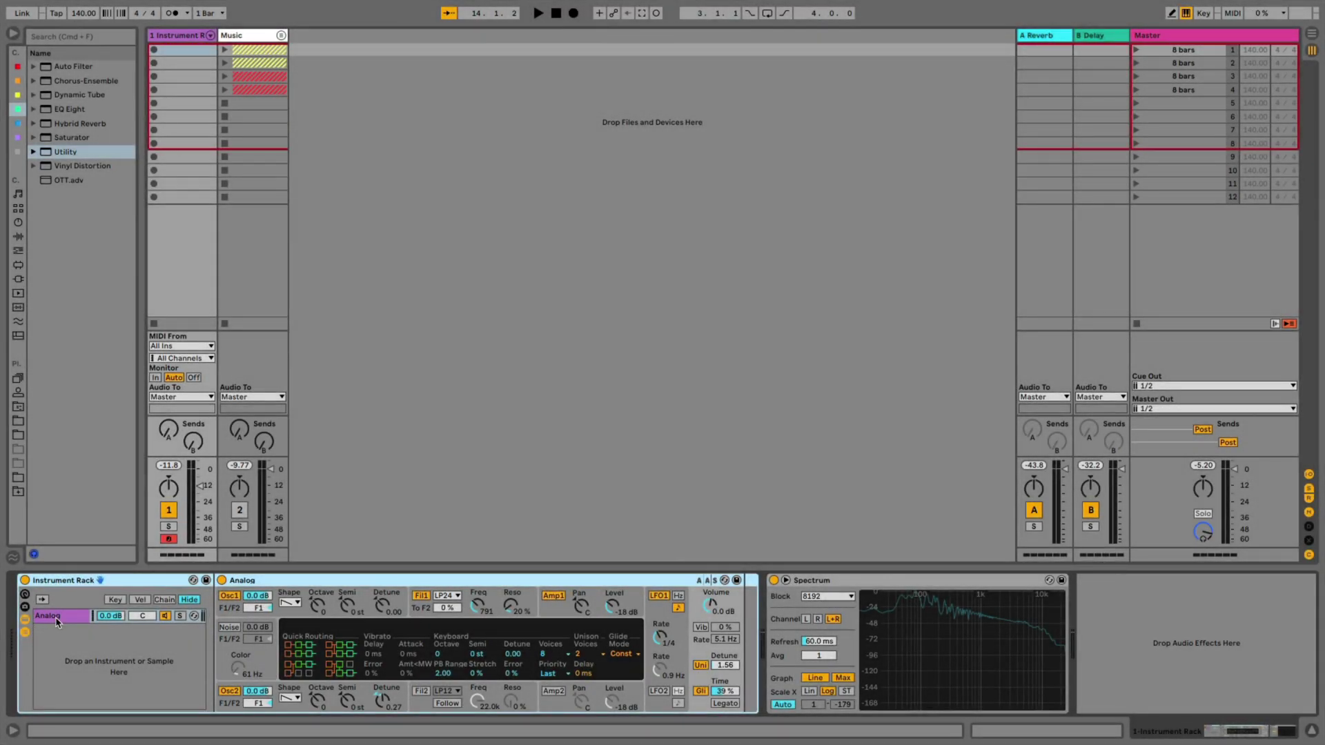
# Step: Return the track to a lone Analog synth feeding the Spectrum analyzer, without an Instrument Rack
pyautogui.rightClick(58, 623)
pyautogui.click(100, 472)
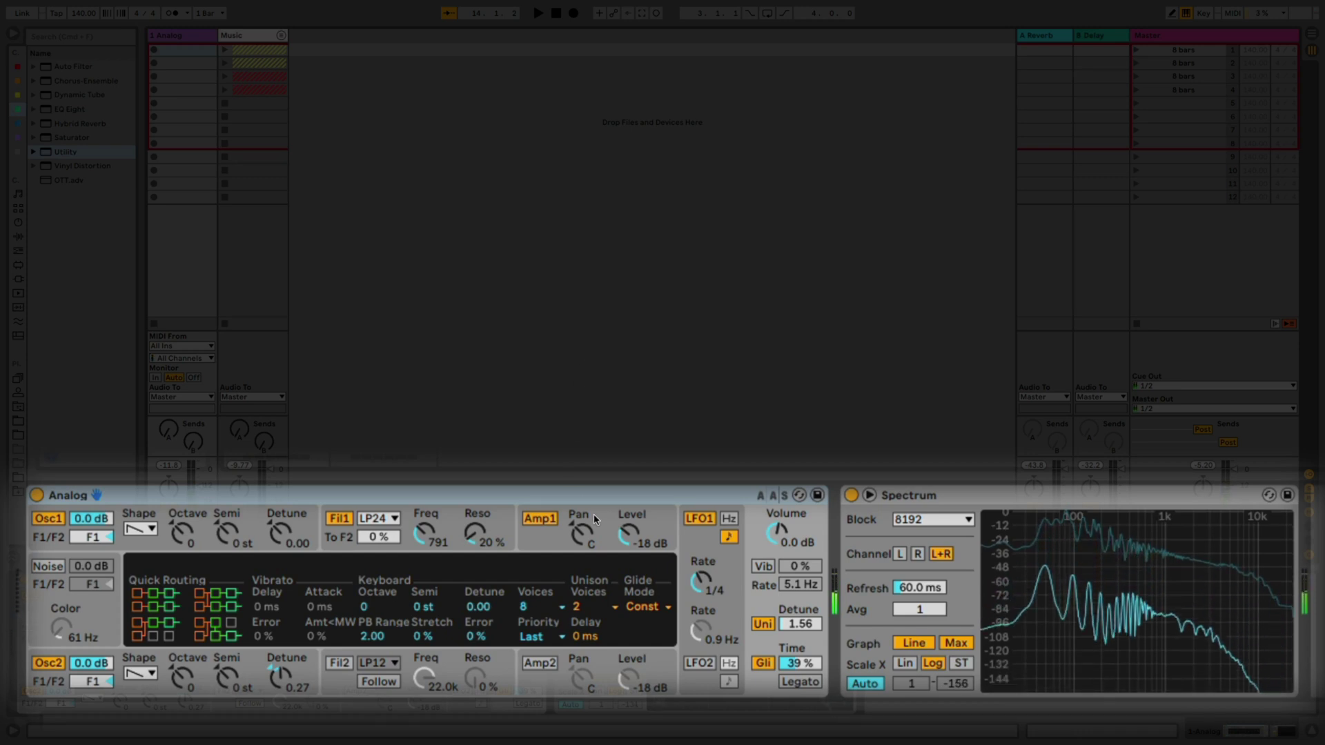
pyautogui.moveTo(1101, 627)
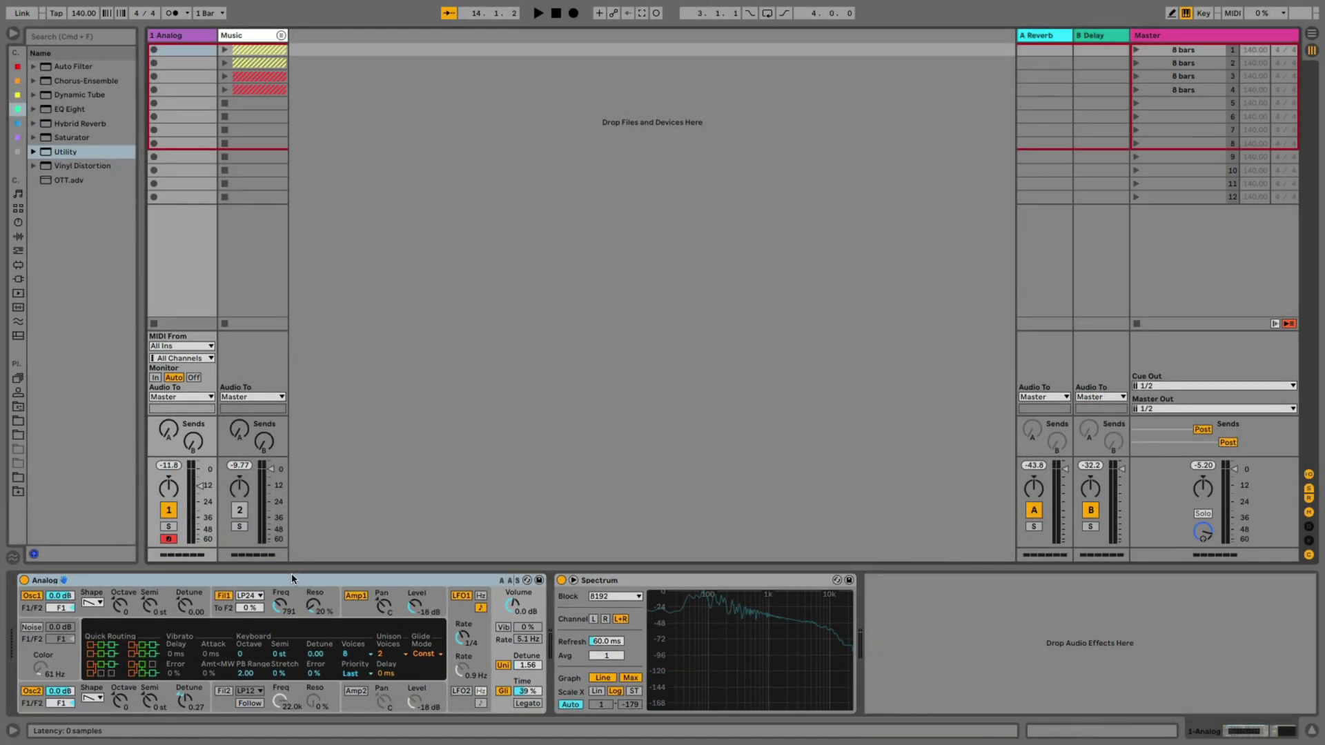
# Step: Group Analog into an Instrument Rack, duplicate its chain, and name the two chains sub and mids
pyautogui.rightClick(296, 577)
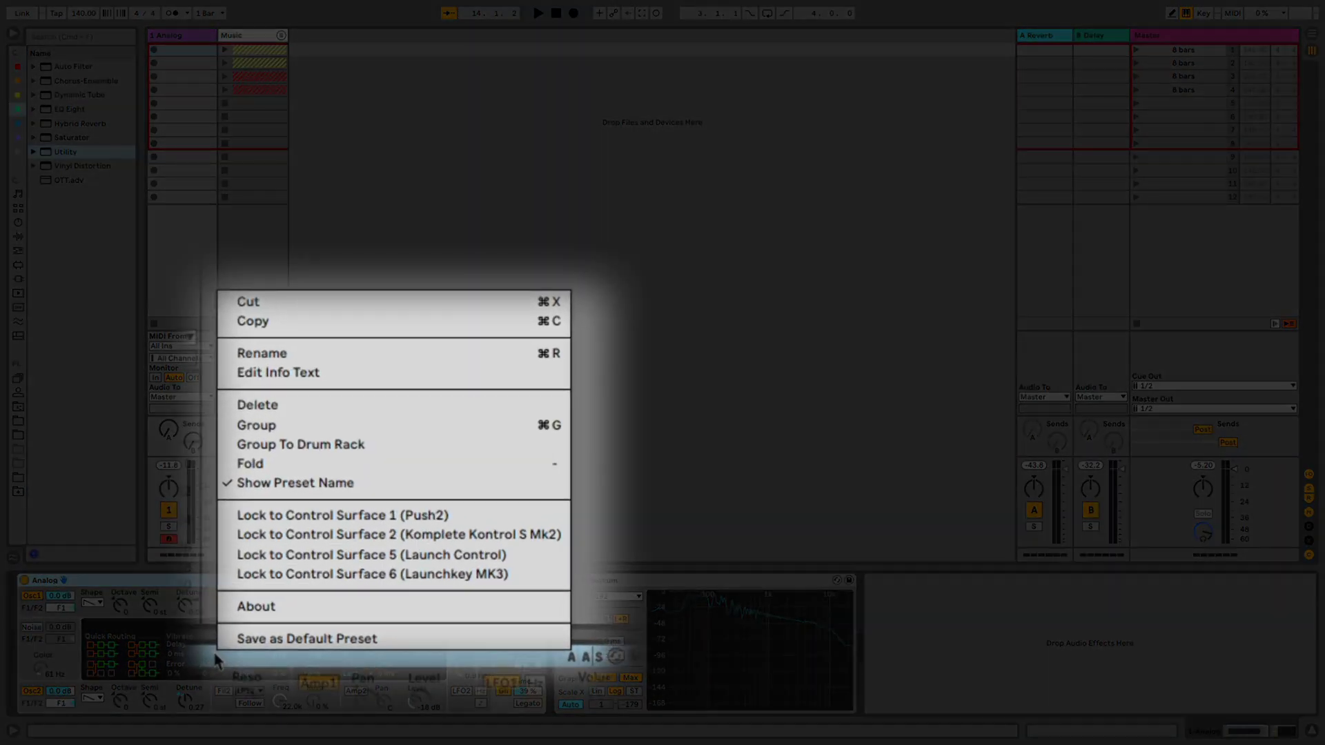
pyautogui.click(253, 429)
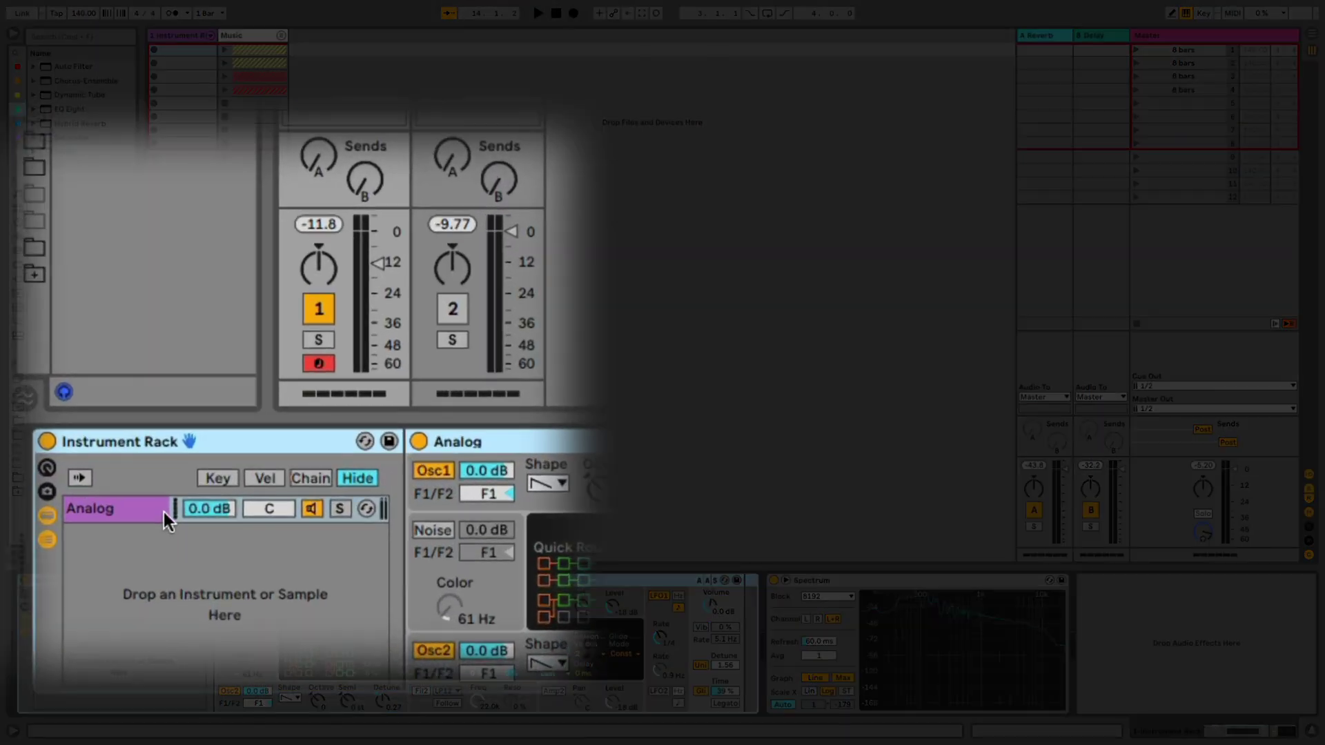
pyautogui.rightClick(55, 617)
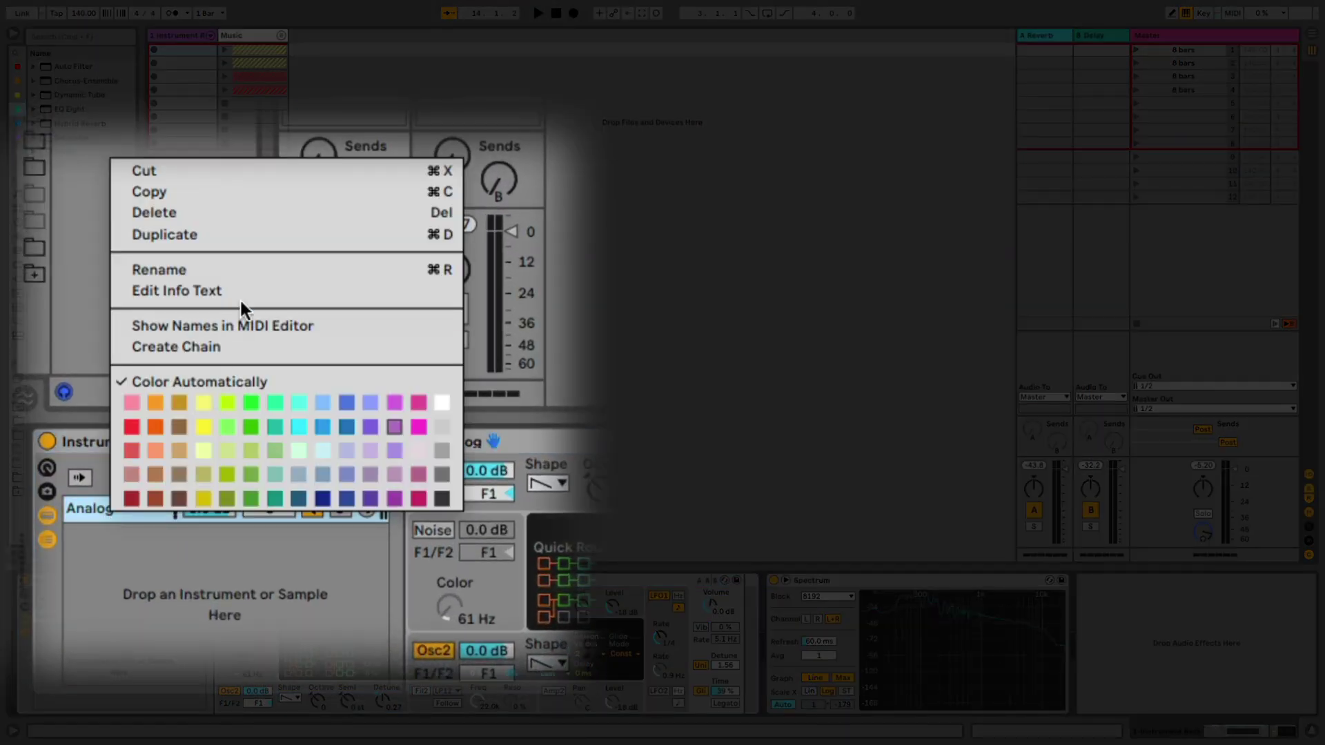
pyautogui.click(245, 235)
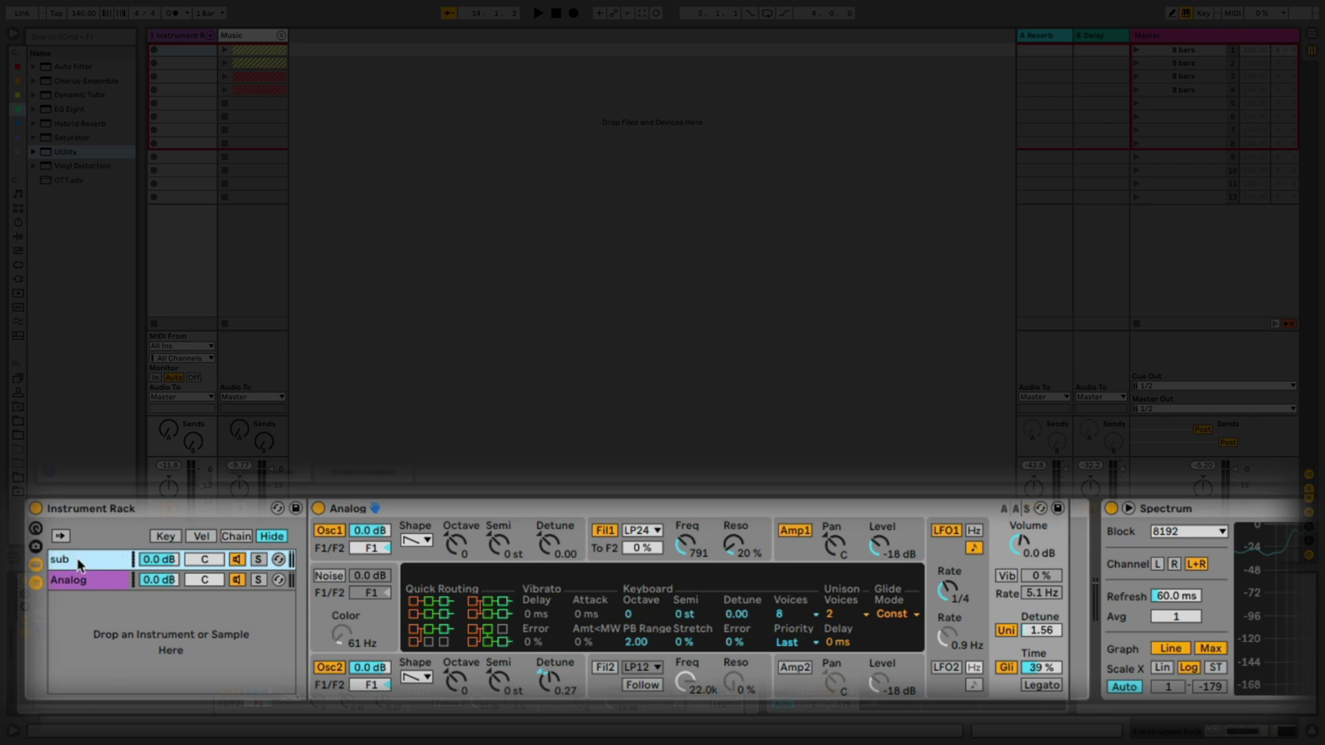
pyautogui.press('Down')
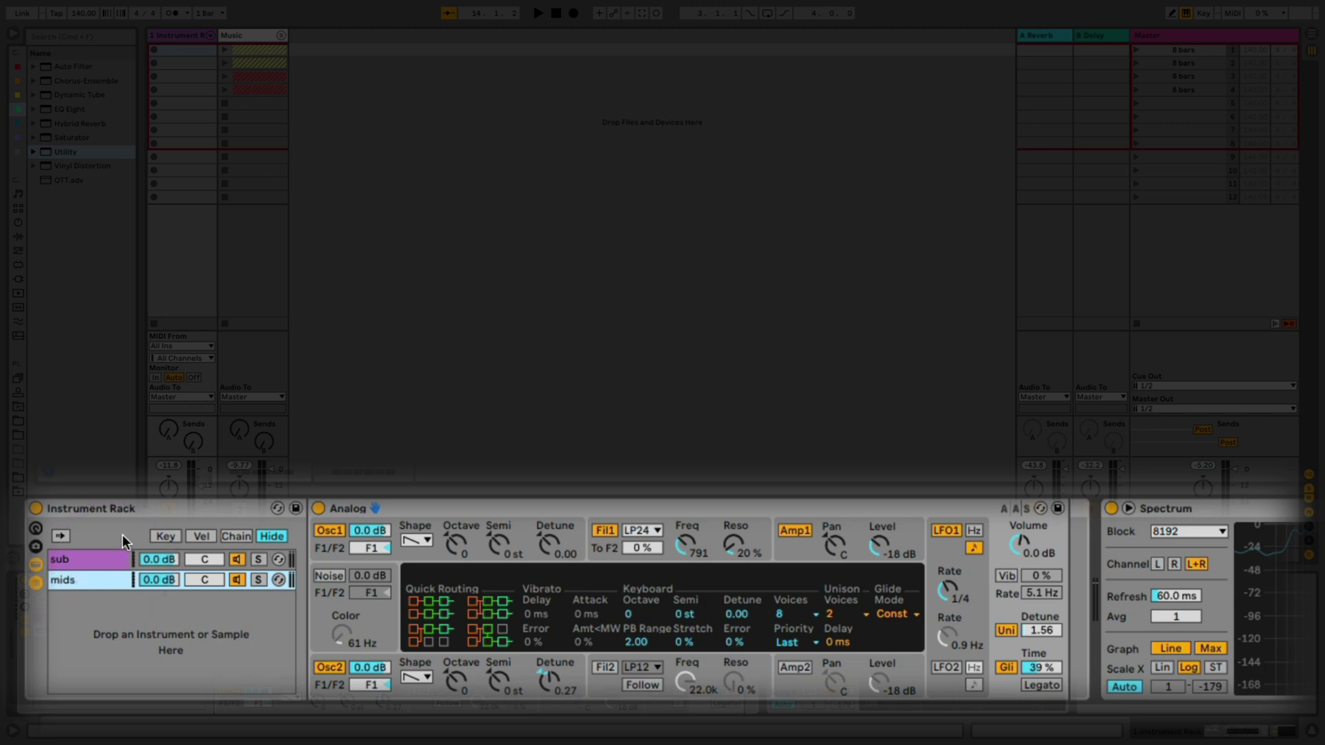
# Step: Solo the sub chain, switch Analog's Osc1 shape to Sine, and add EQ Eight after Analog
pyautogui.click(165, 553)
pyautogui.click(258, 559)
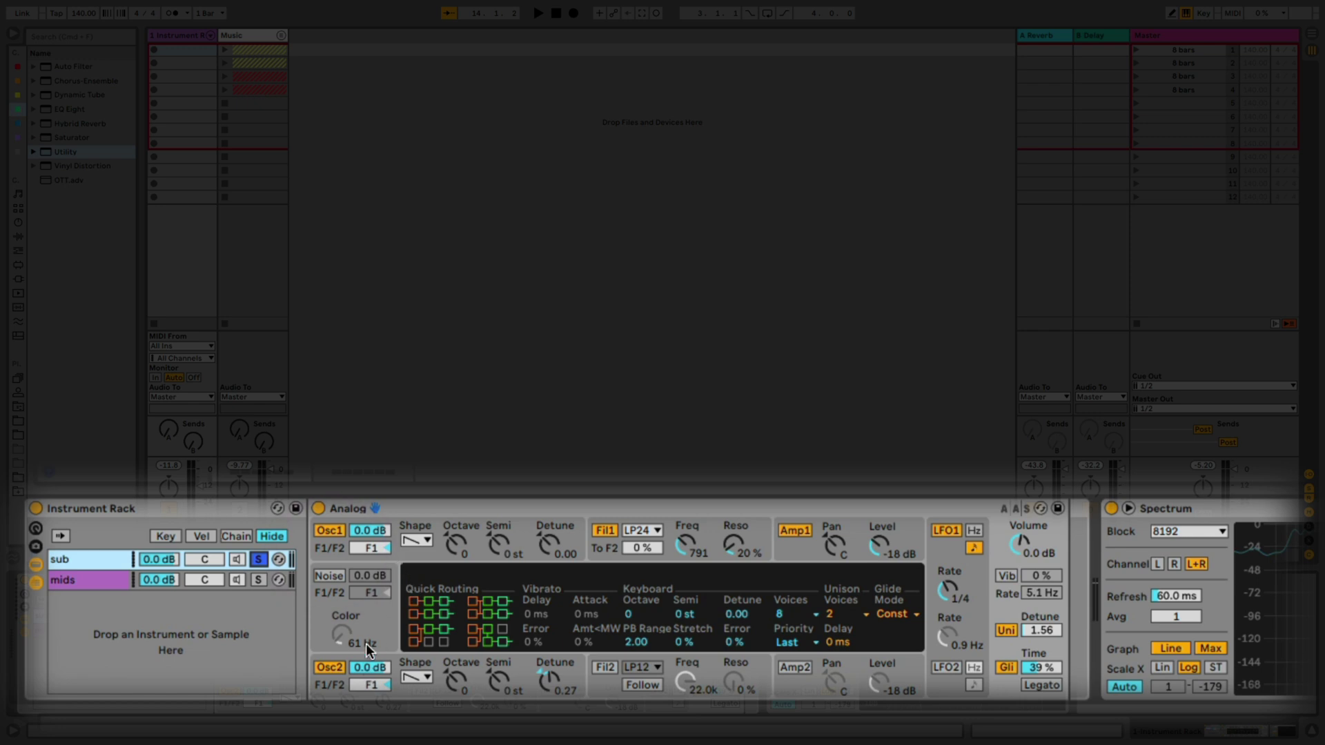
pyautogui.click(416, 541)
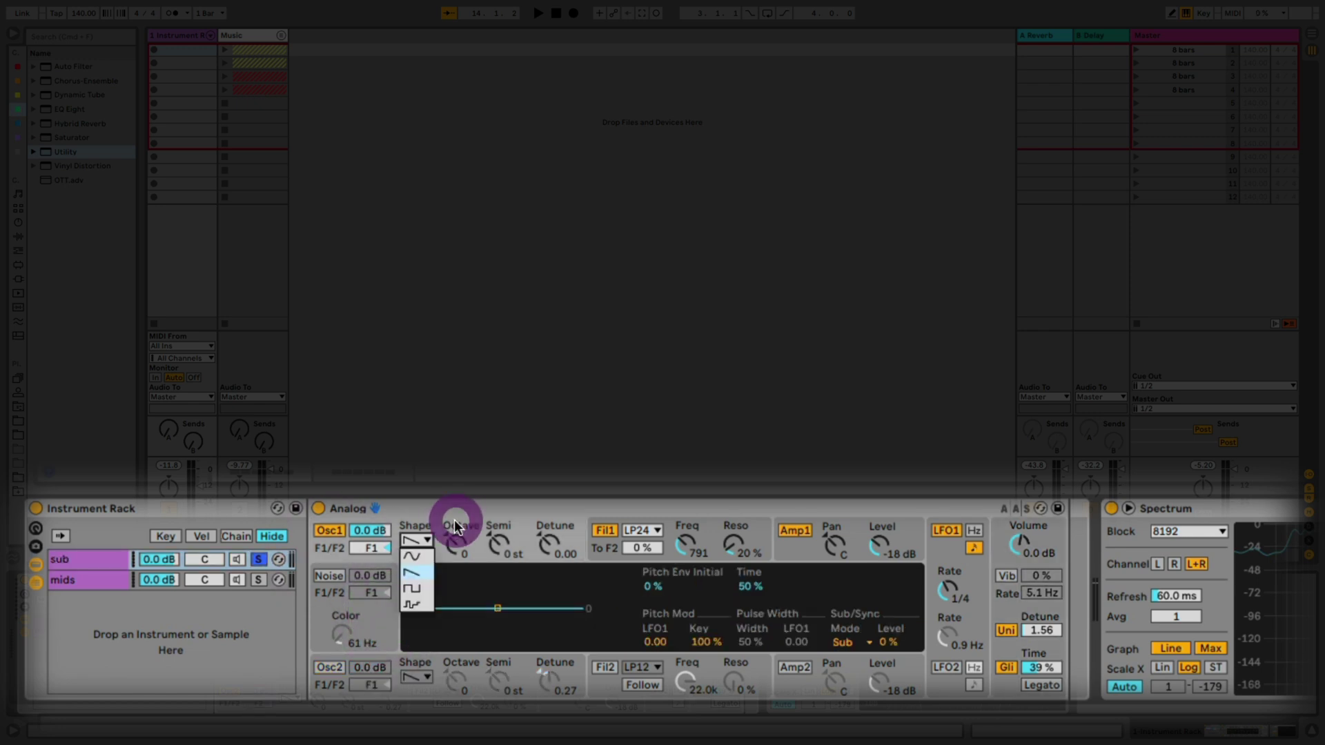
pyautogui.click(423, 556)
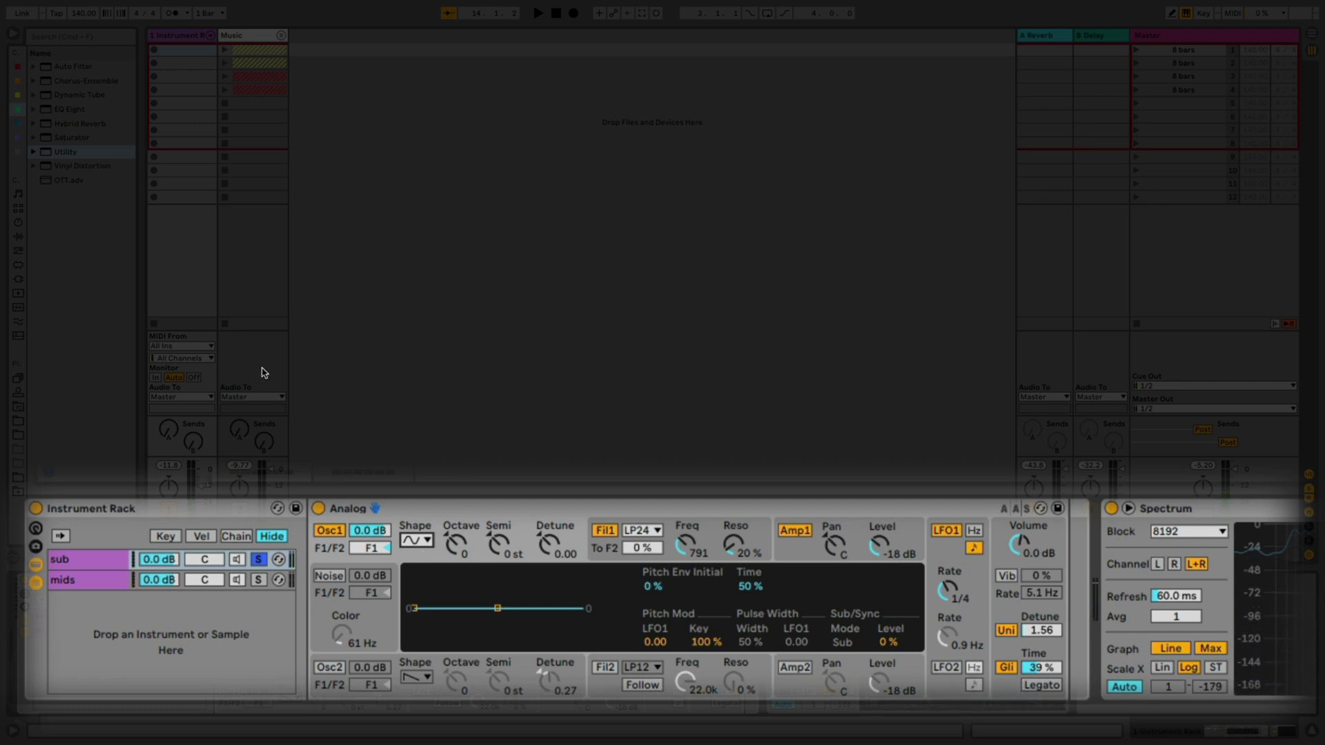
pyautogui.moveTo(69, 113); pyautogui.dragTo(1079, 547)
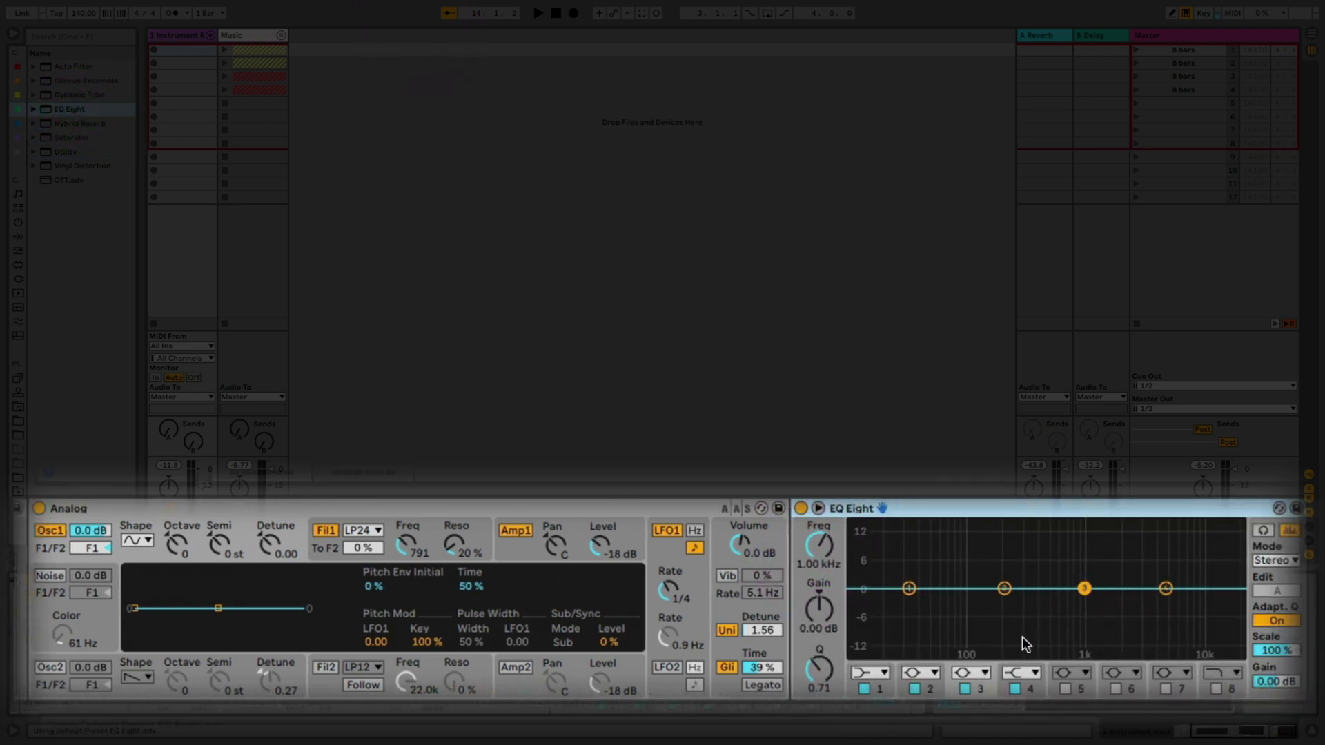
# Step: Set EQ Eight band 4 to a 48 dB low-pass at about 107 Hz, then add Dynamic Tube
pyautogui.click(1042, 664)
pyautogui.click(1042, 630)
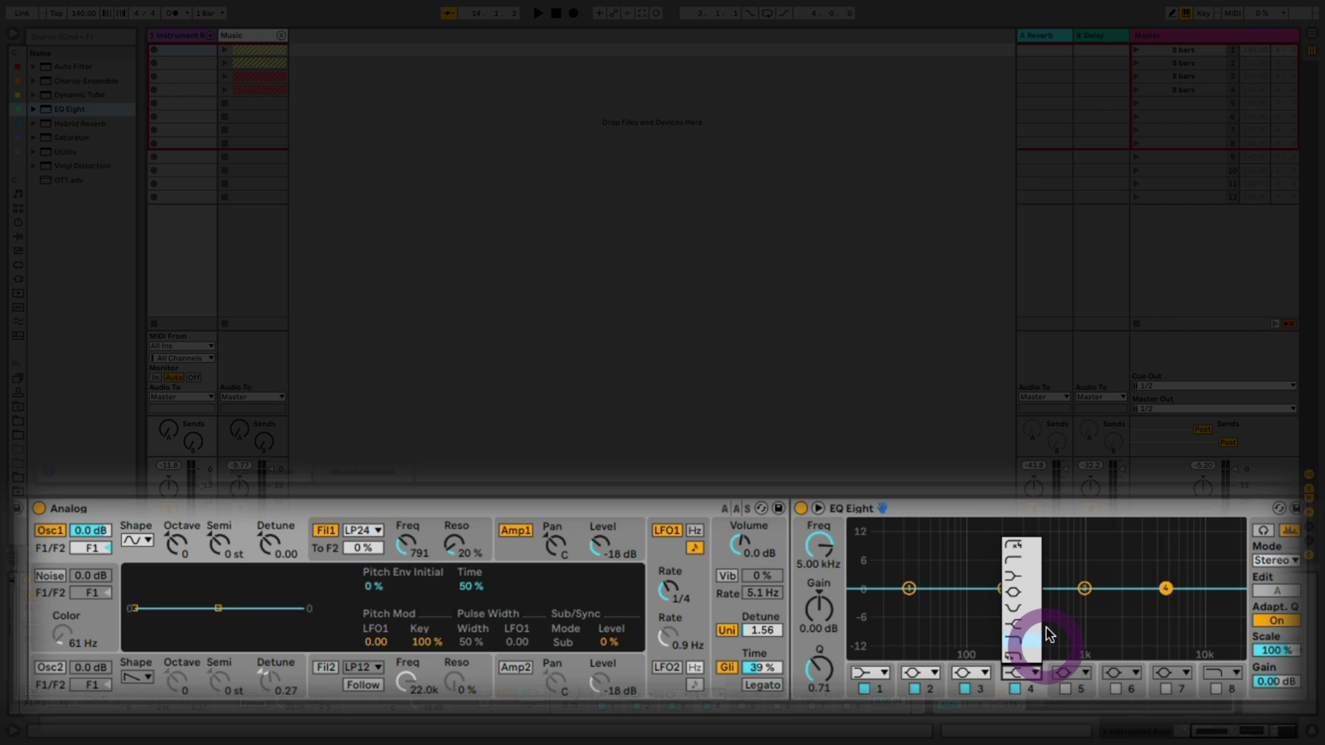
pyautogui.moveTo(1165, 604); pyautogui.dragTo(972, 605)
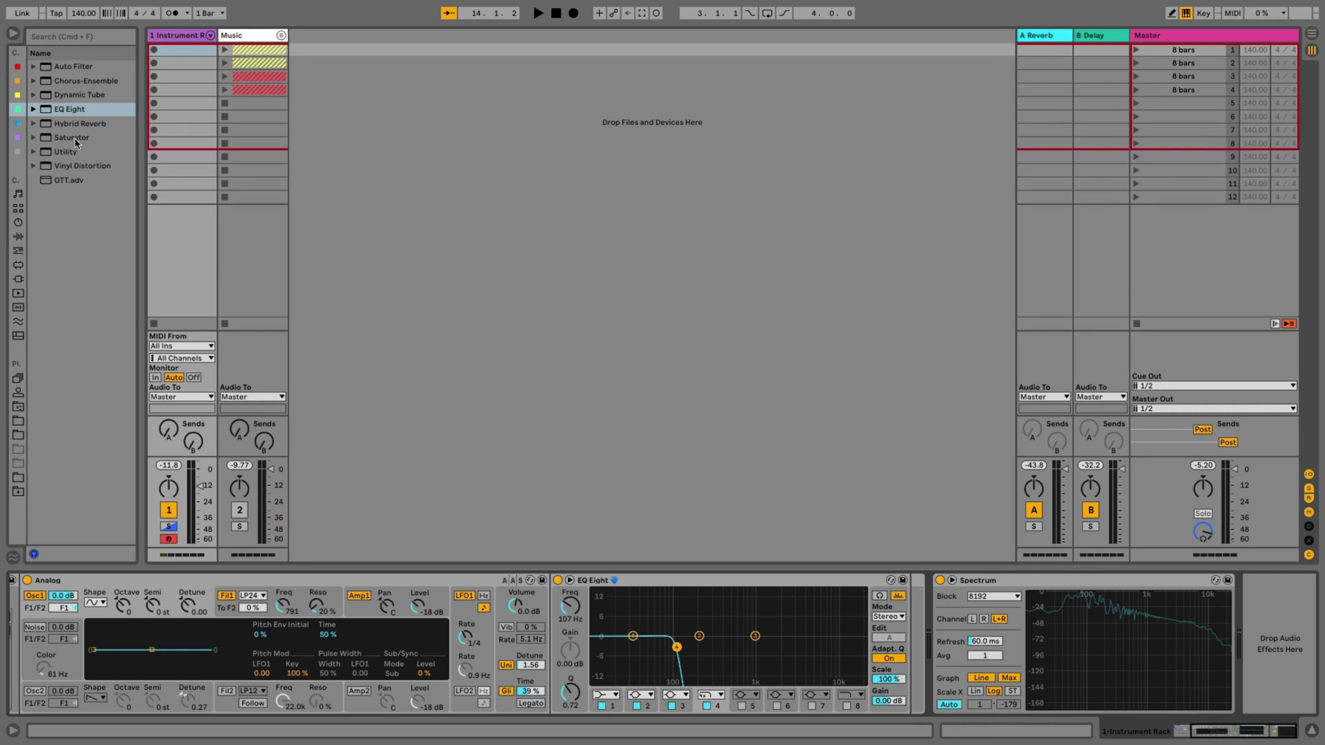
pyautogui.moveTo(69, 95); pyautogui.dragTo(882, 602)
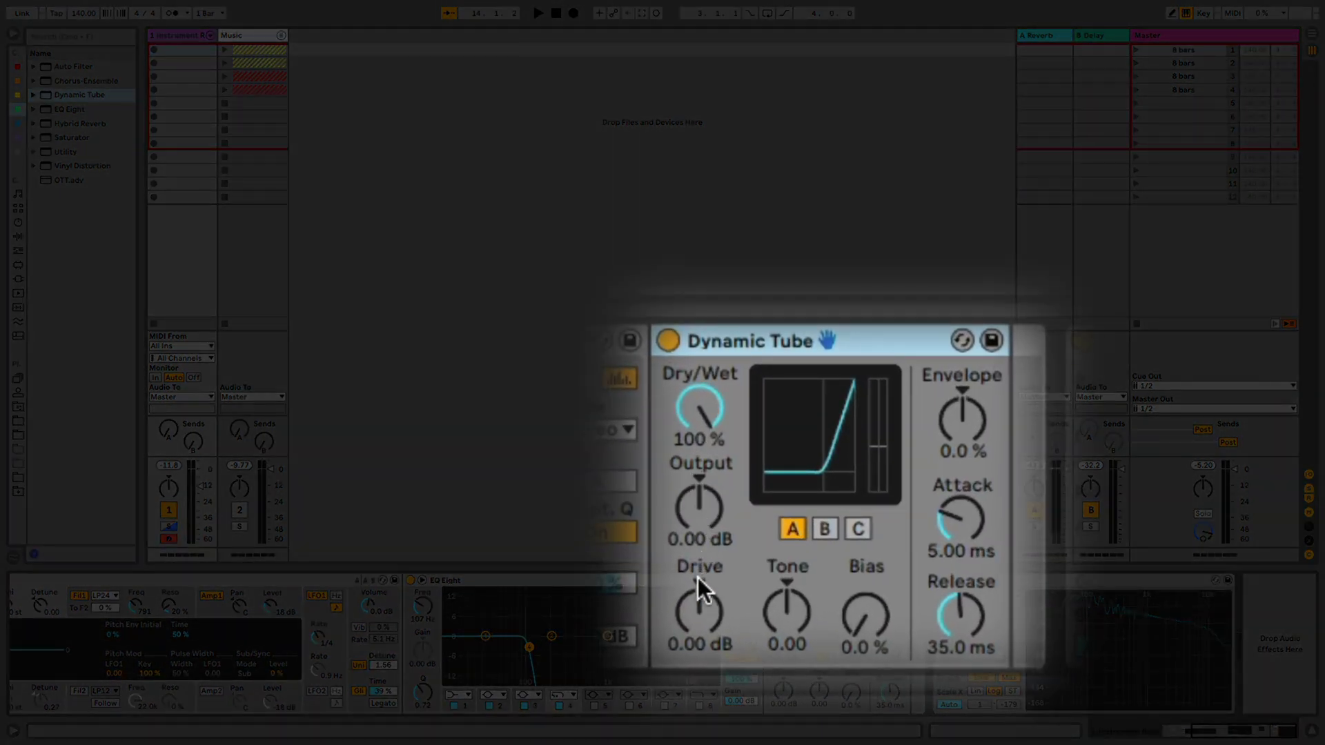
# Step: Set Dynamic Tube to 10.2 dB drive, 37% bias, raised envelope, 2.04 ms attack, 2.68 ms release, comparing bypassed
pyautogui.moveTo(697, 579); pyautogui.dragTo(698, 545)
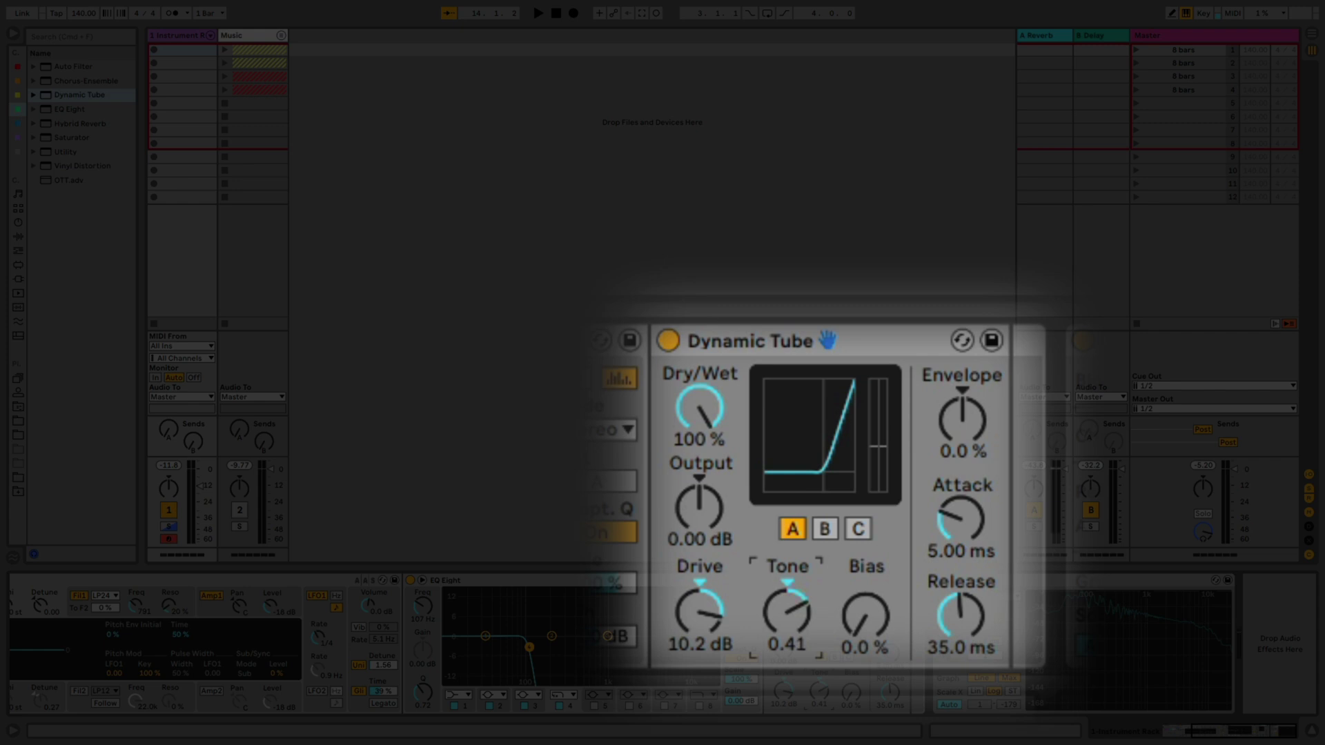
pyautogui.moveTo(862, 611); pyautogui.dragTo(862, 597)
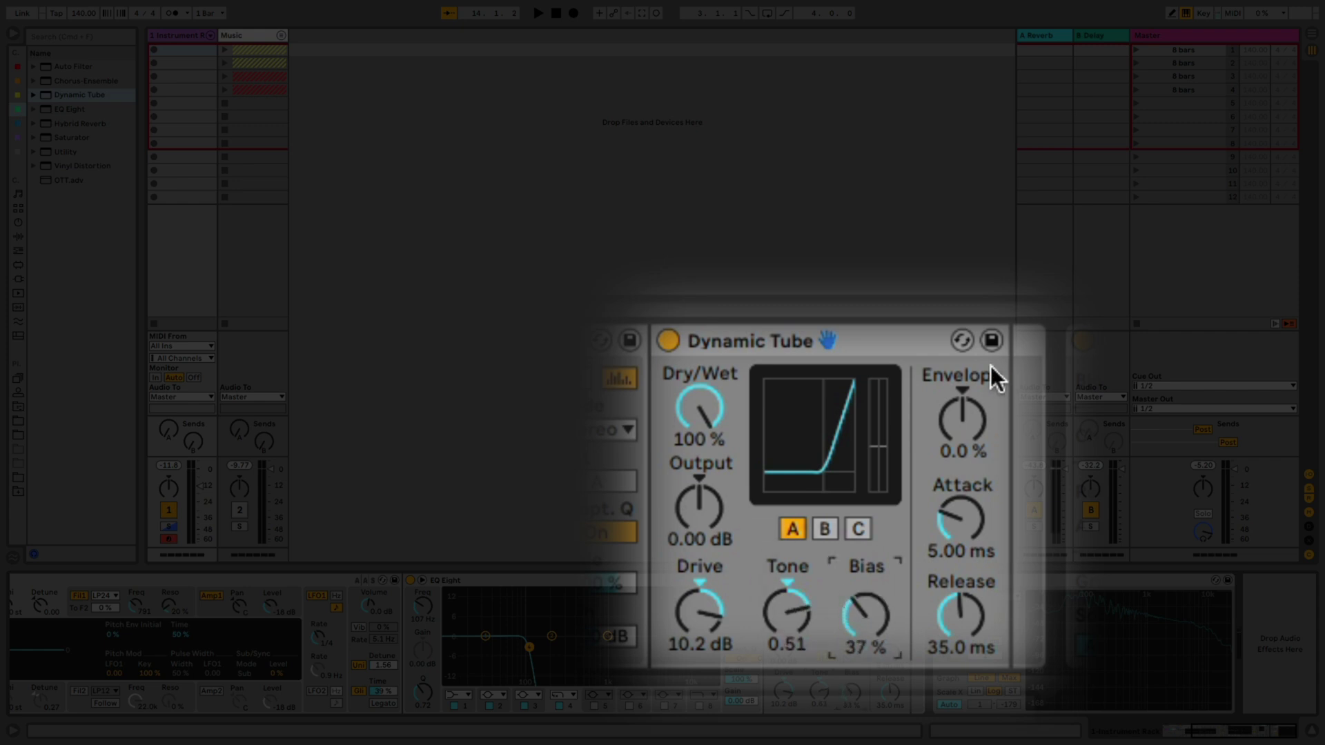
pyautogui.moveTo(962, 419); pyautogui.dragTo(962, 379)
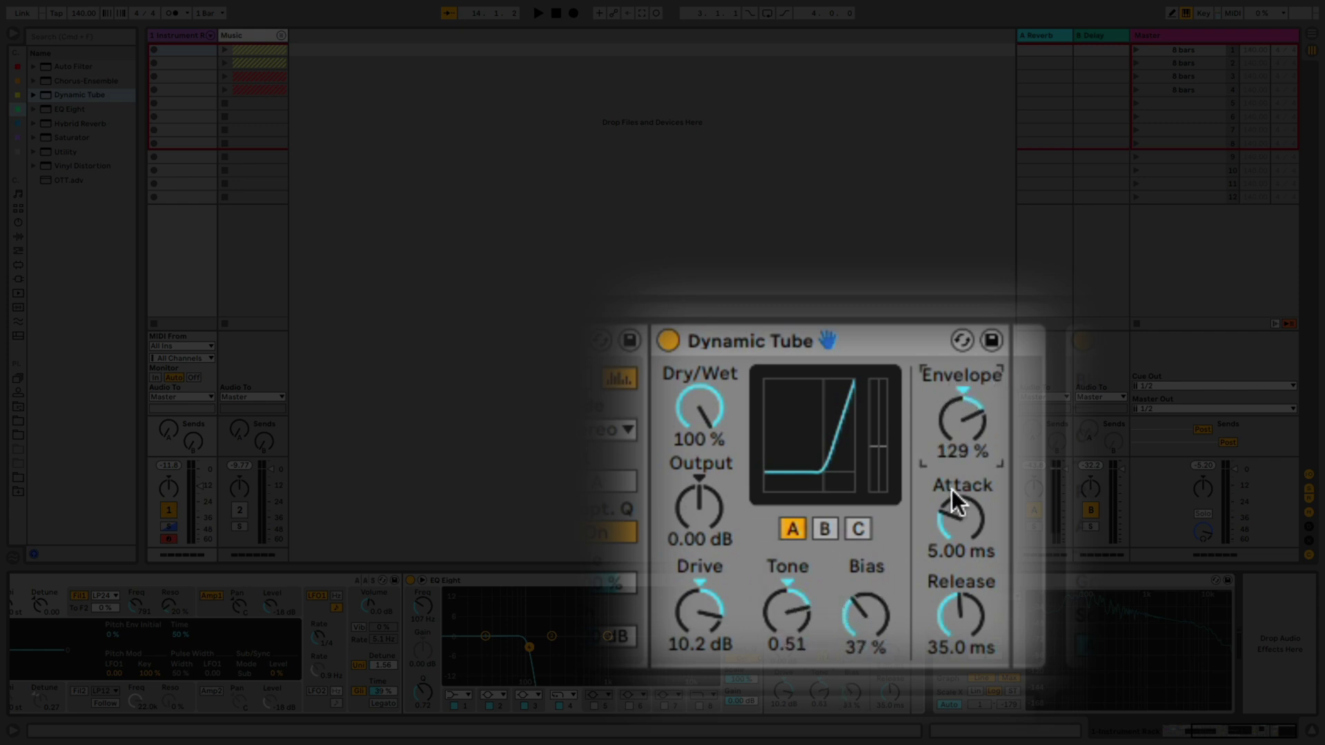
pyautogui.moveTo(951, 491); pyautogui.dragTo(950, 517)
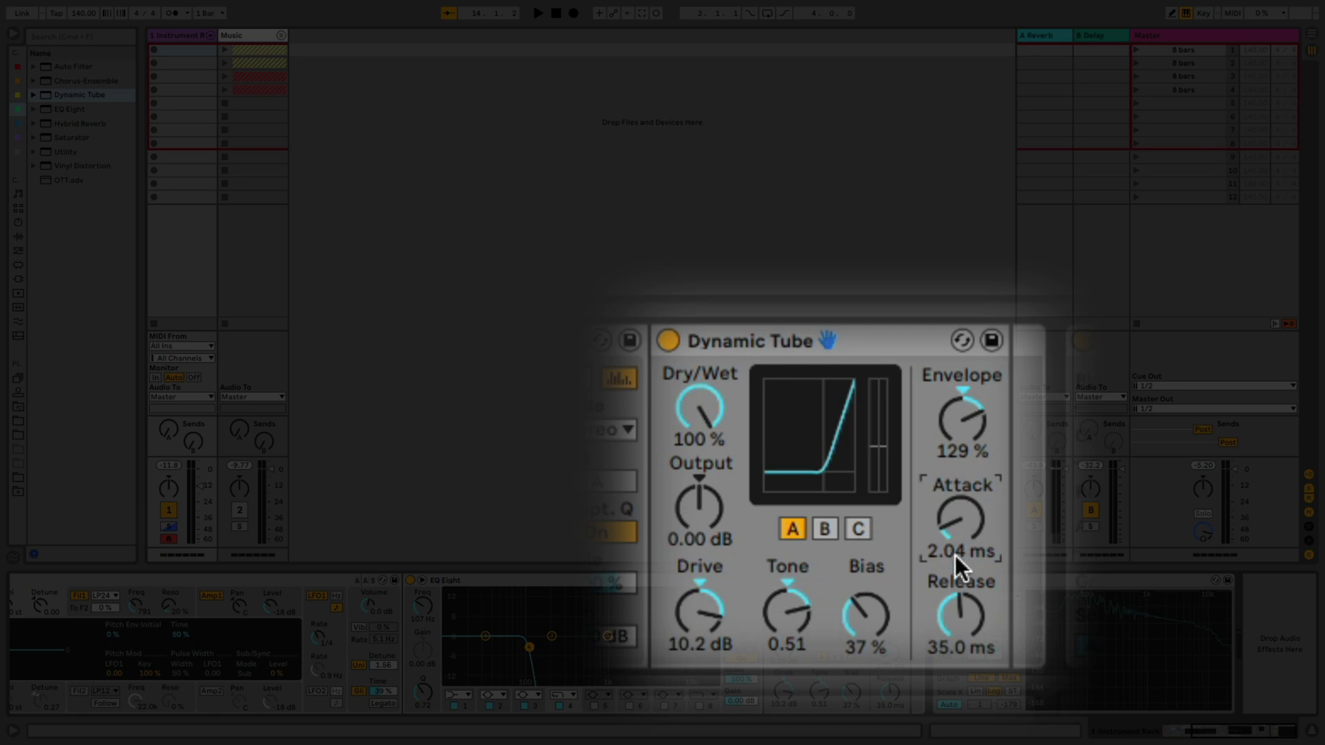
pyautogui.moveTo(960, 594); pyautogui.dragTo(959, 621)
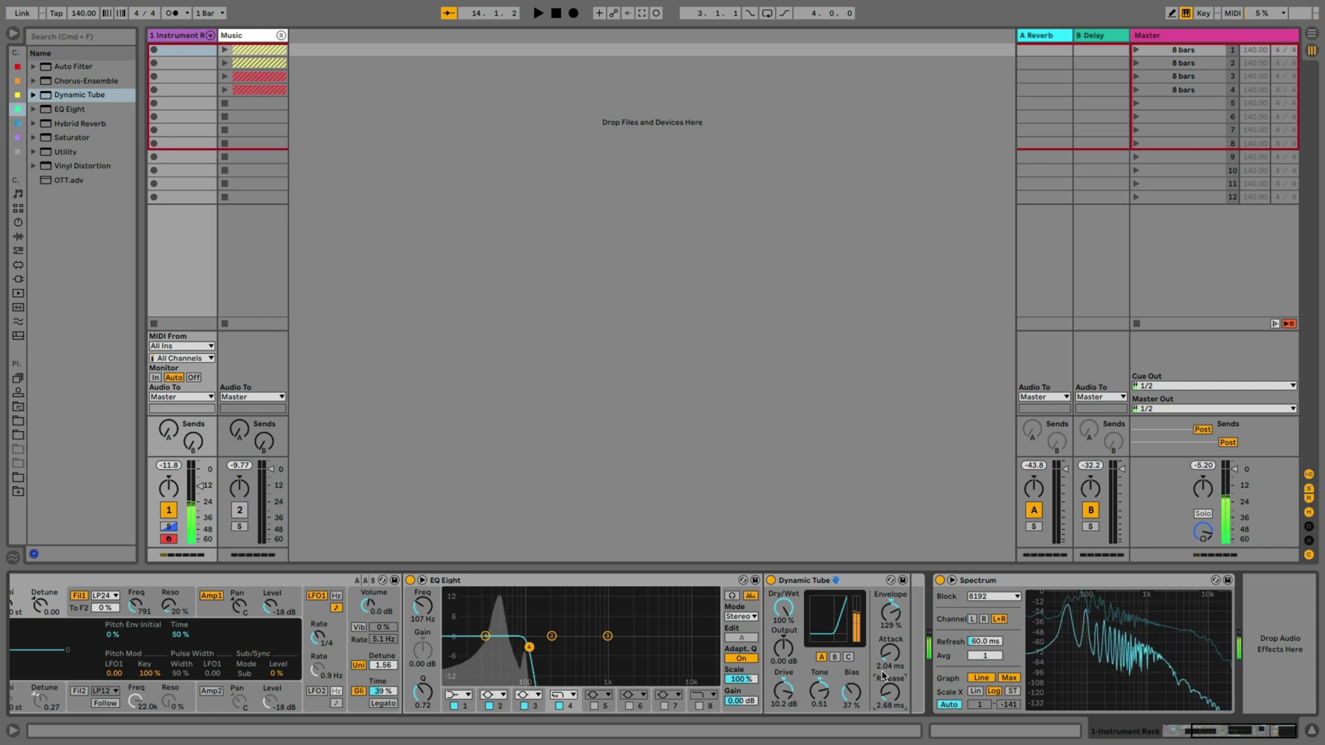
pyautogui.click(772, 581)
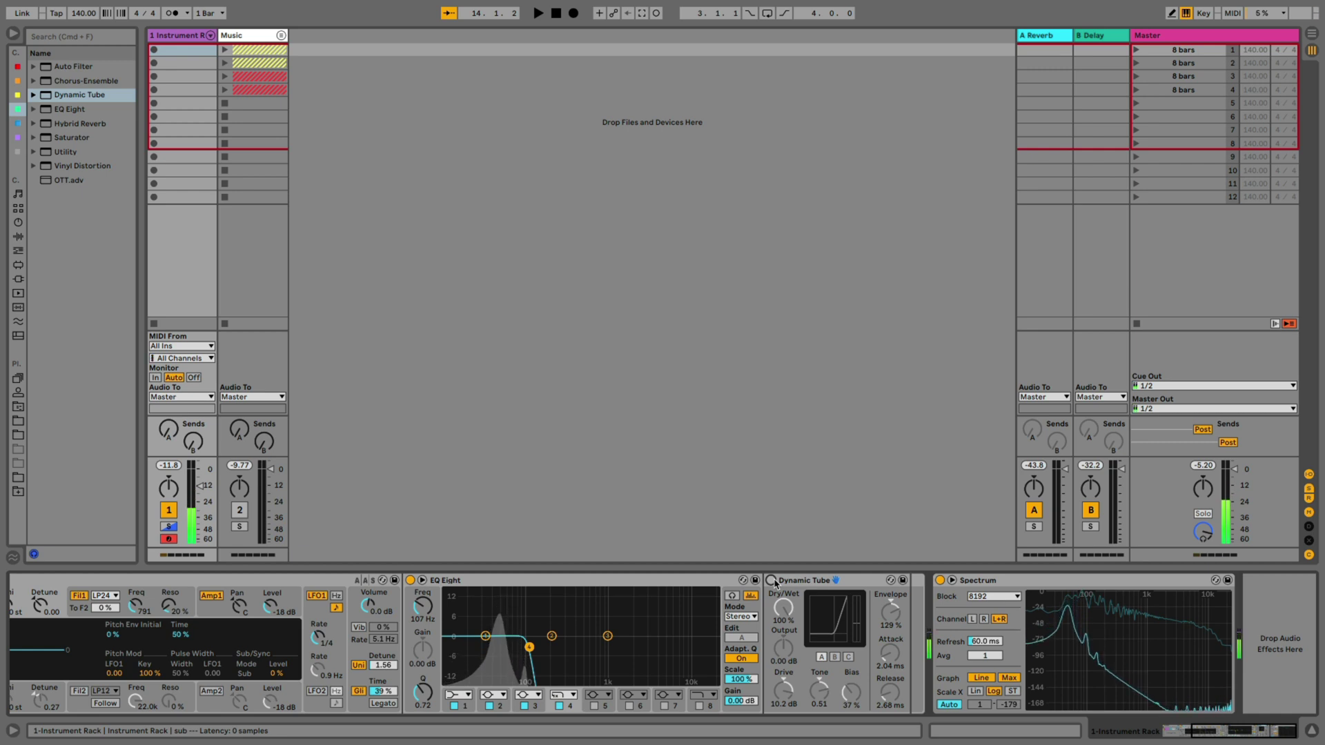
pyautogui.click(772, 581)
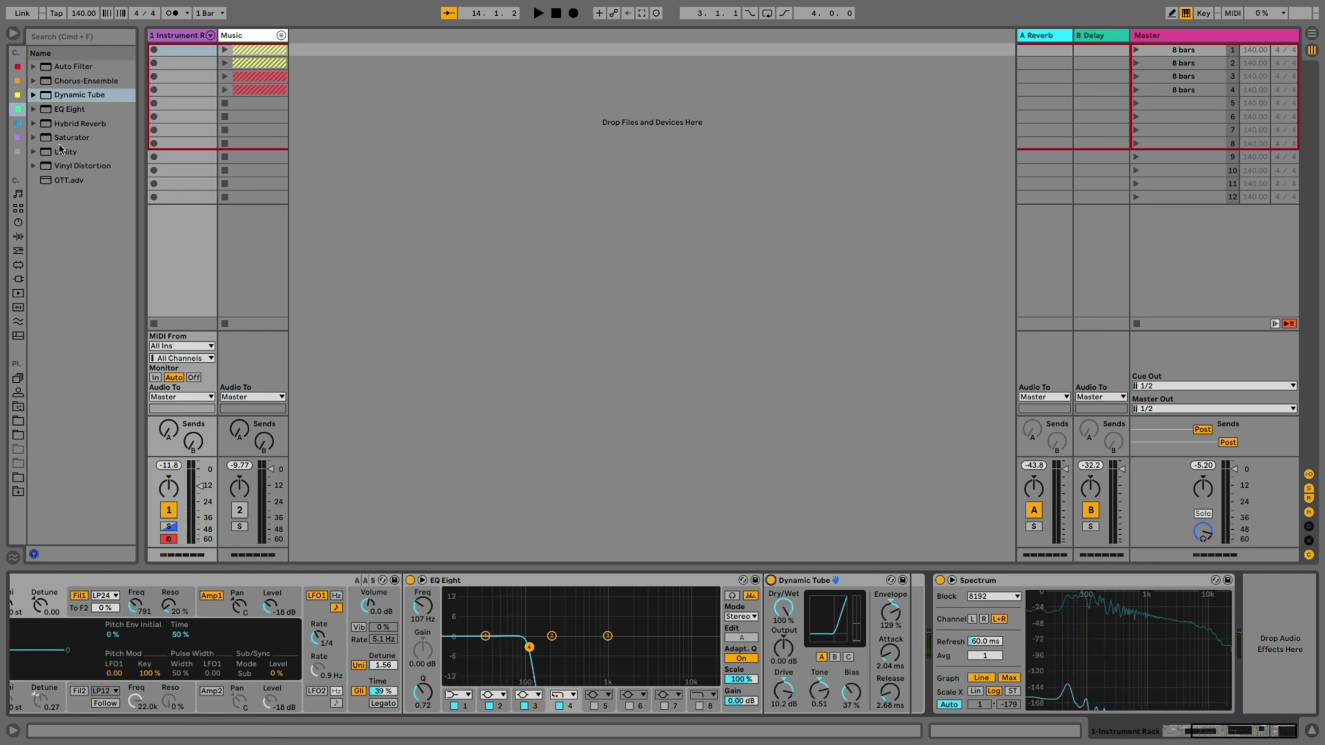
# Step: End the sub chain with a Utility set to Mono, then solo the mids chain
pyautogui.moveTo(62, 153); pyautogui.dragTo(917, 636)
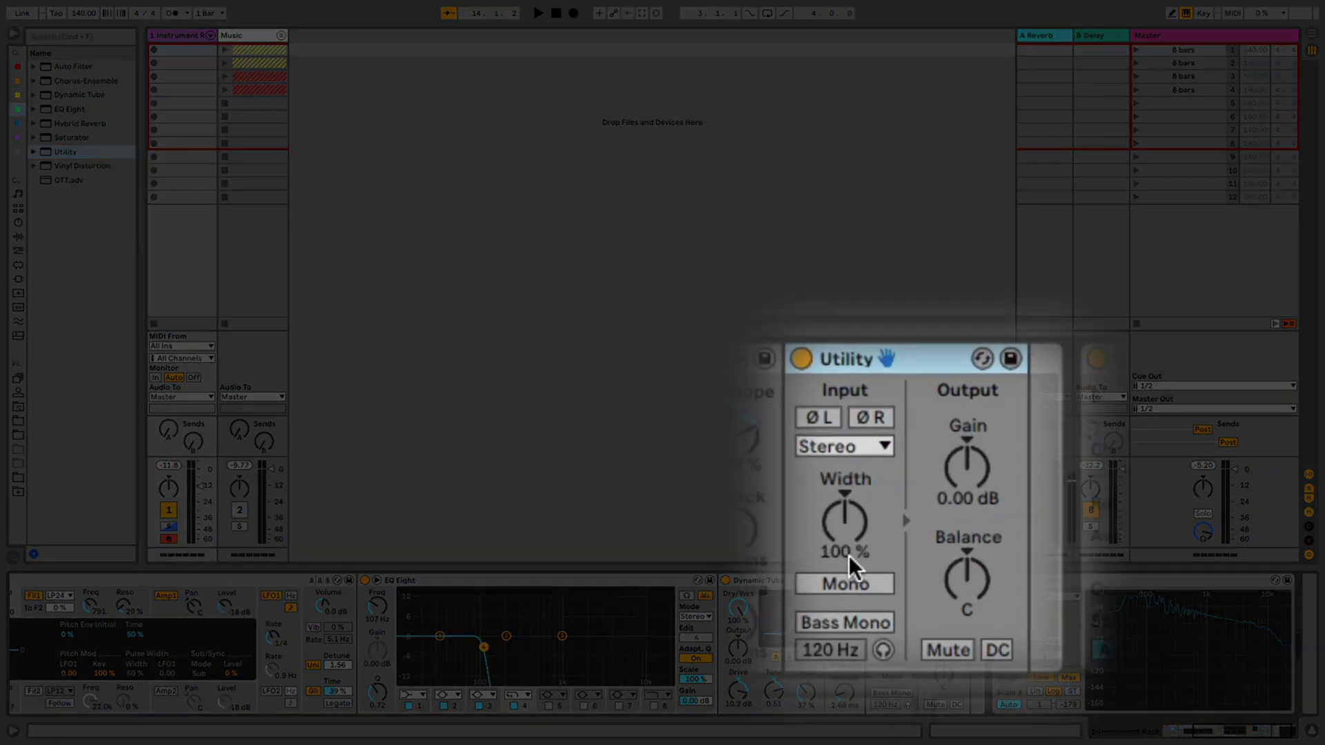
pyautogui.click(841, 537)
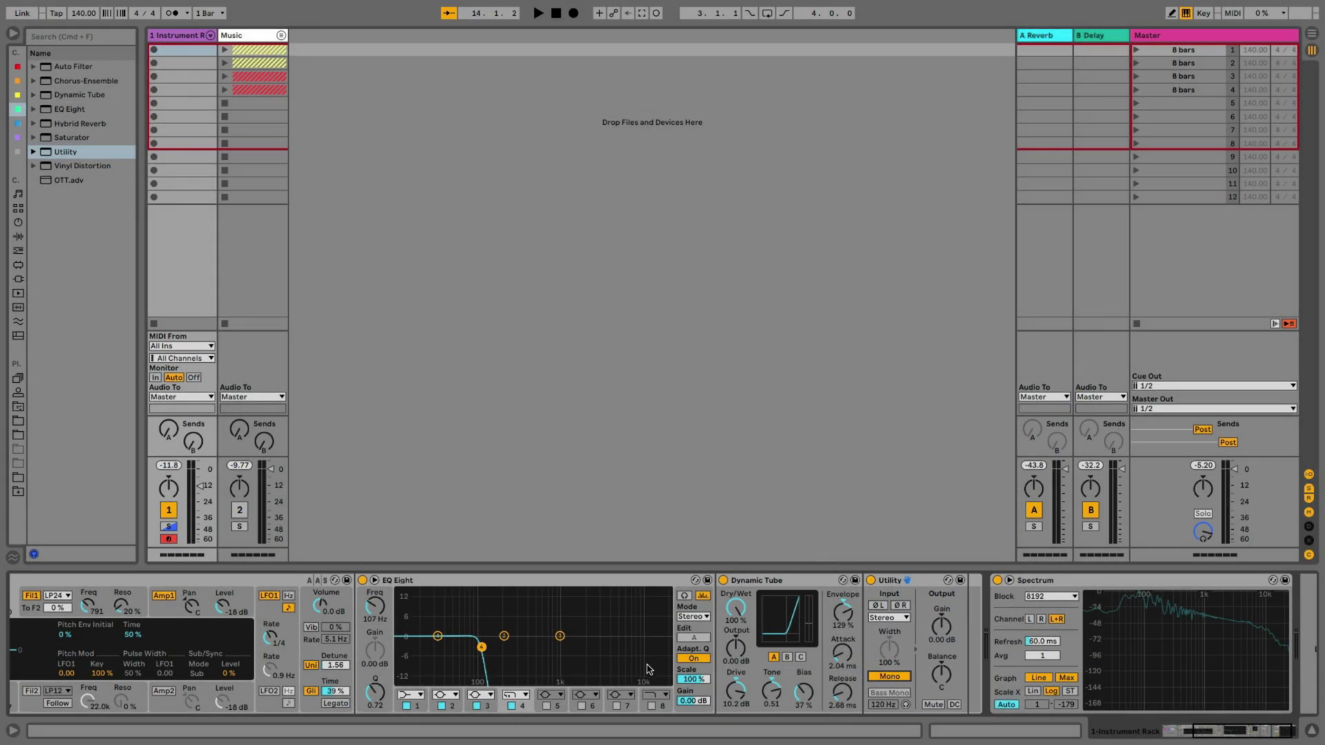
pyautogui.hscroll(-5, 609, 659)
pyautogui.click(63, 630)
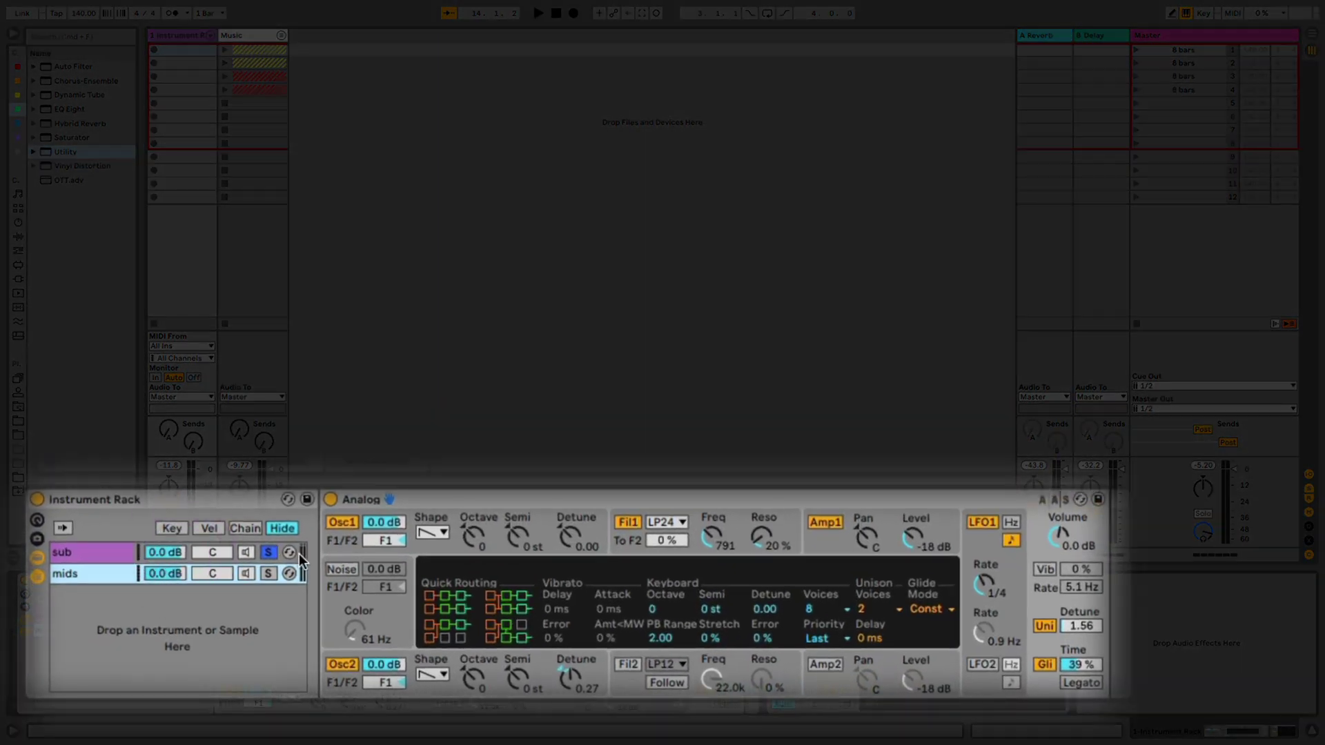
pyautogui.click(267, 573)
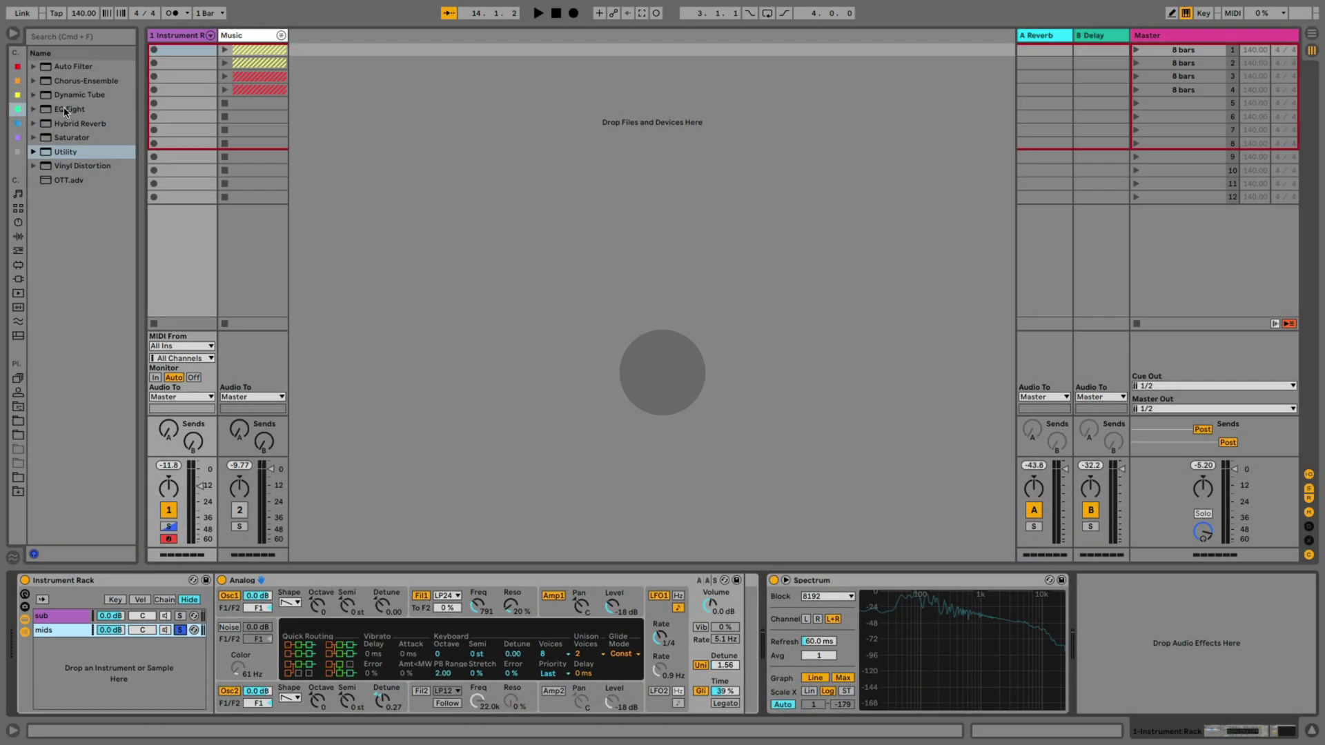
# Step: Add EQ Eight to mids with a 48 dB band-1 low-cut near 104 Hz, followed by Vinyl Distortion
pyautogui.click(72, 109)
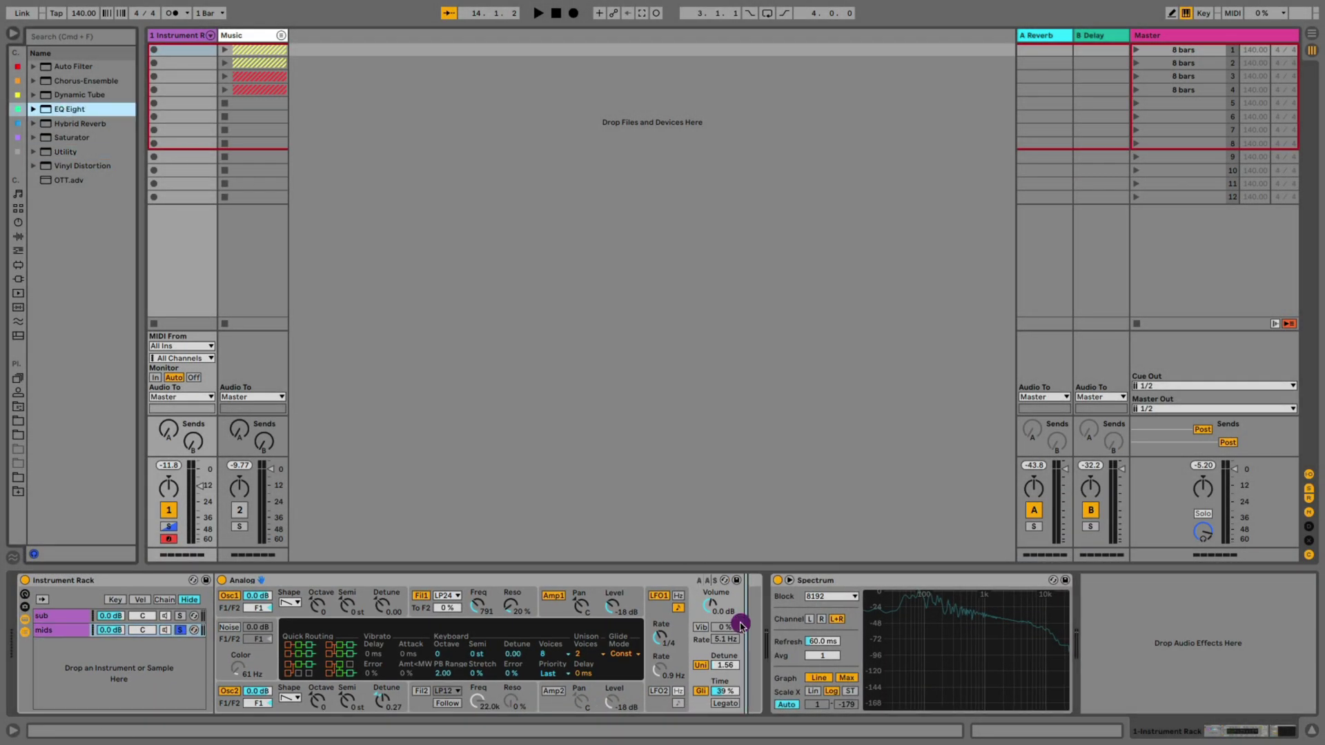
pyautogui.moveTo(741, 625); pyautogui.dragTo(741, 625)
pyautogui.click(799, 702)
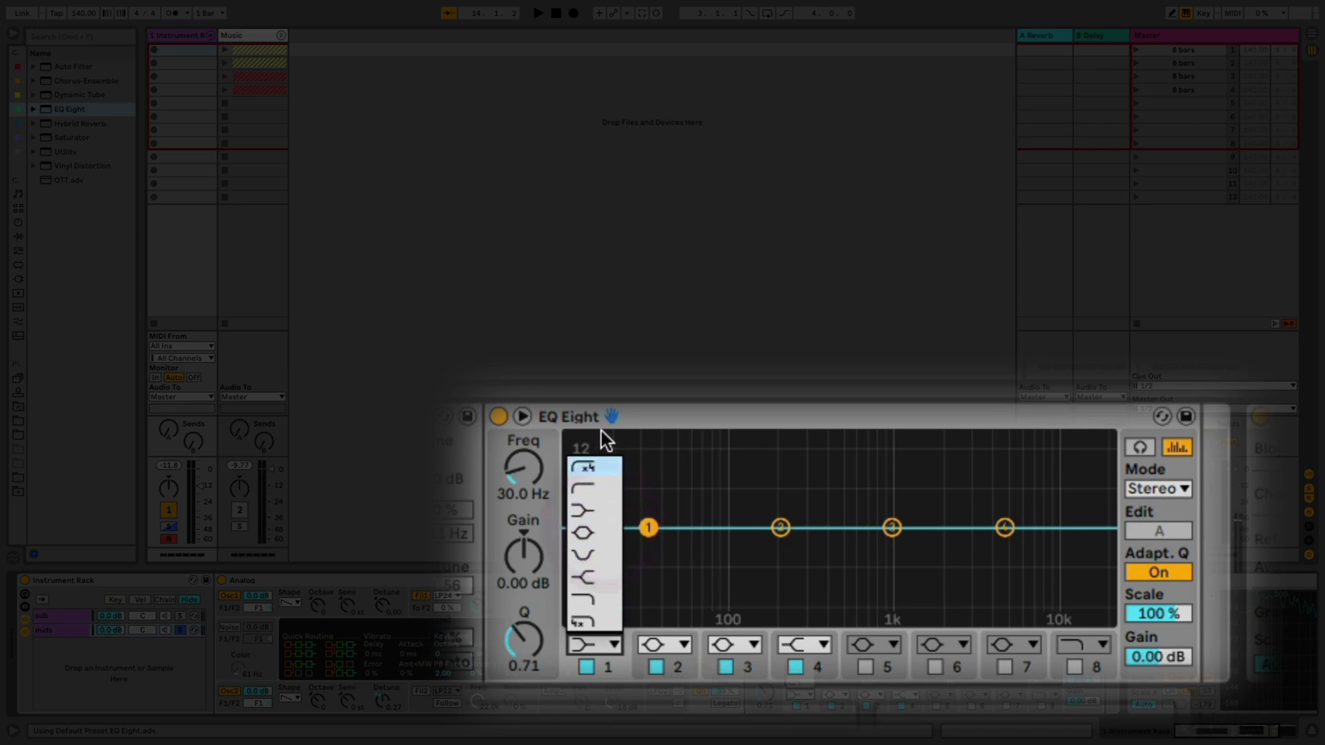
pyautogui.click(585, 467)
pyautogui.moveTo(648, 550); pyautogui.dragTo(734, 551)
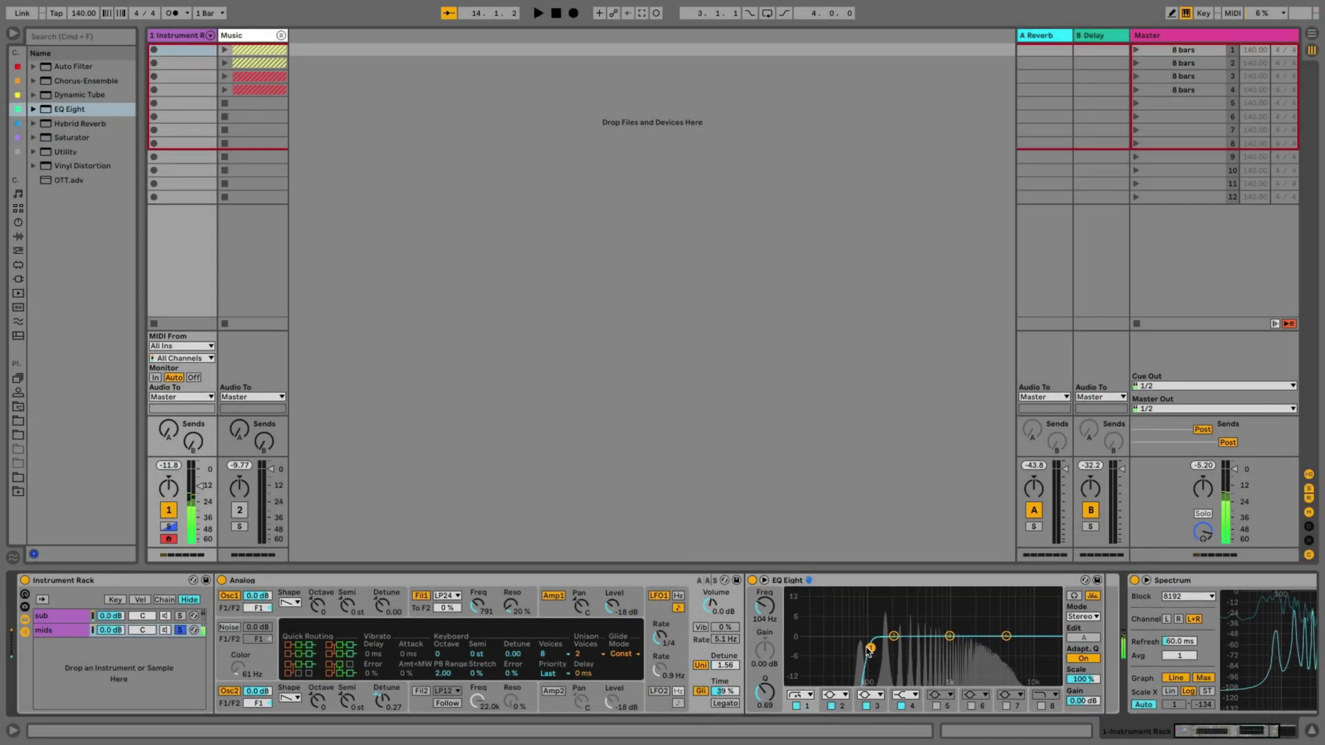
pyautogui.hscroll(3, 868, 652)
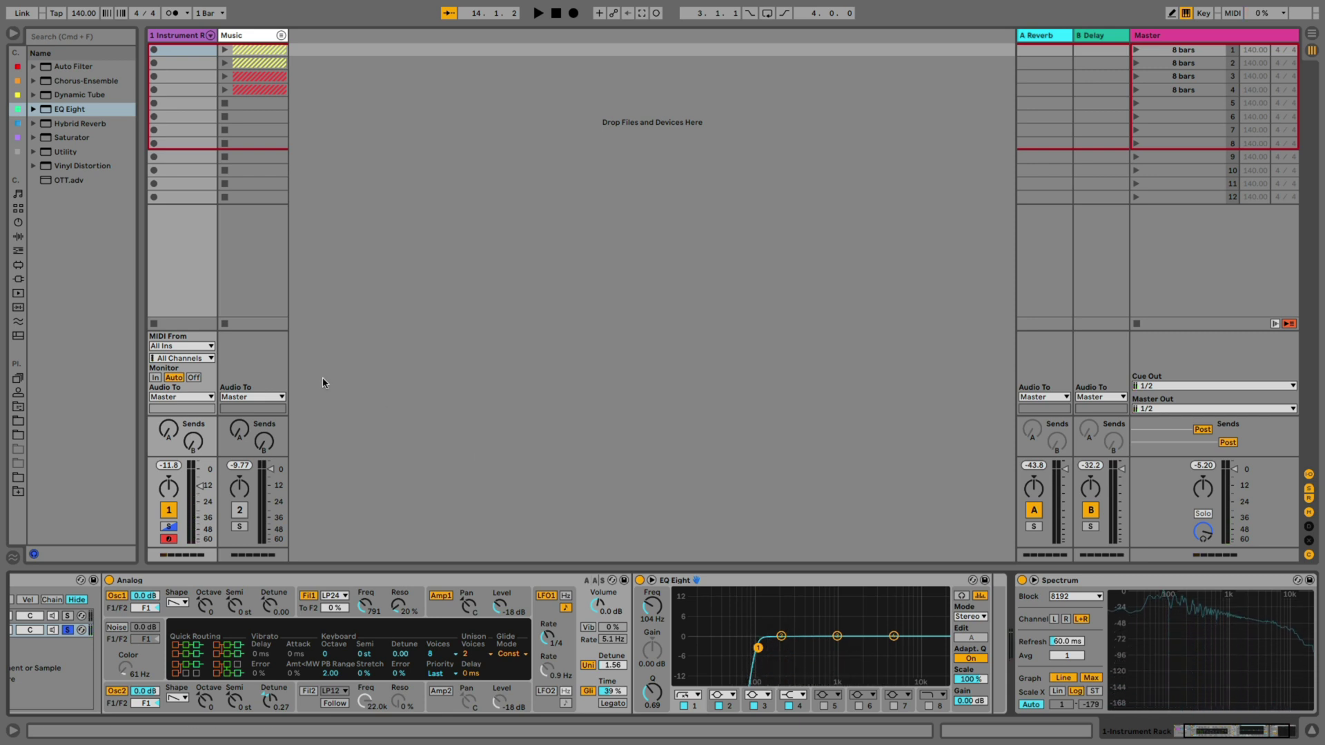
pyautogui.moveTo(111, 171); pyautogui.dragTo(984, 667)
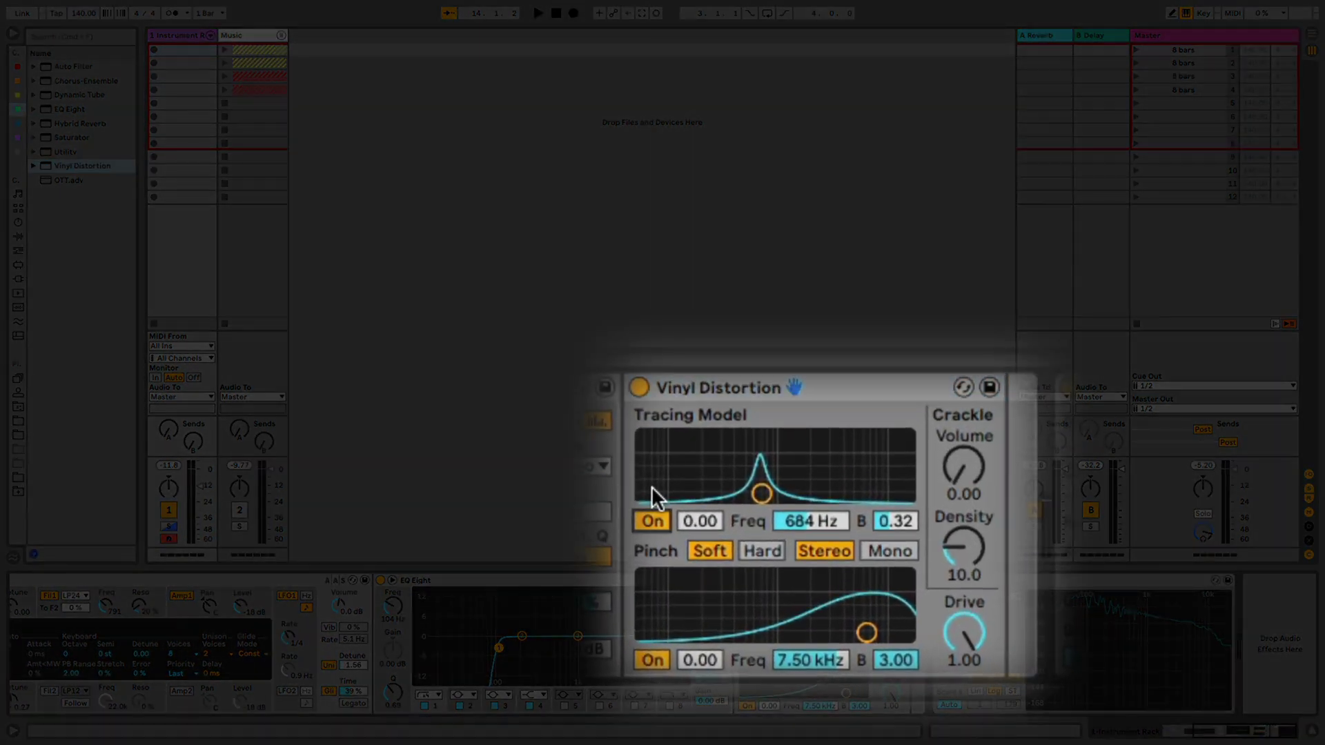
# Step: Turn off Vinyl Distortion's Tracing Model, set Soft pinch to 0.71 at 2.89 kHz, then add a Saturator
pyautogui.click(746, 642)
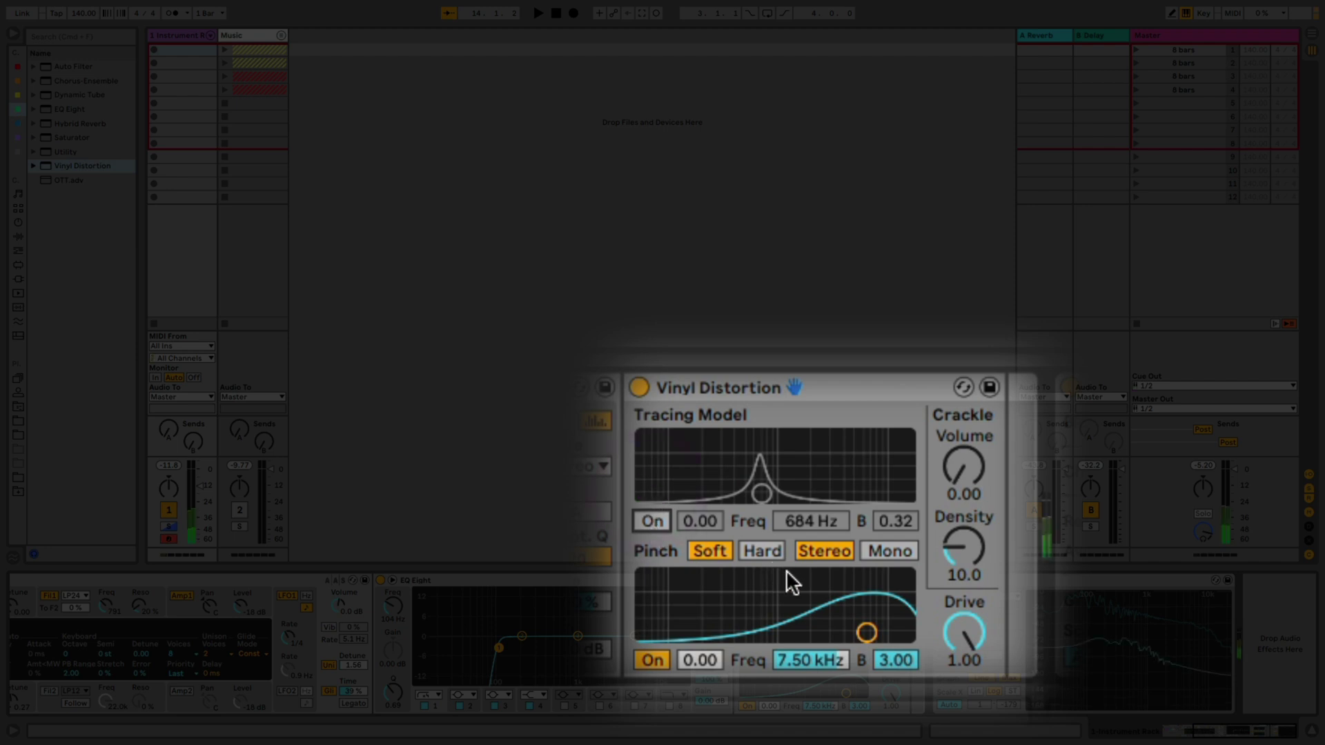
pyautogui.moveTo(867, 632); pyautogui.dragTo(824, 593)
pyautogui.click(759, 550)
pyautogui.click(709, 550)
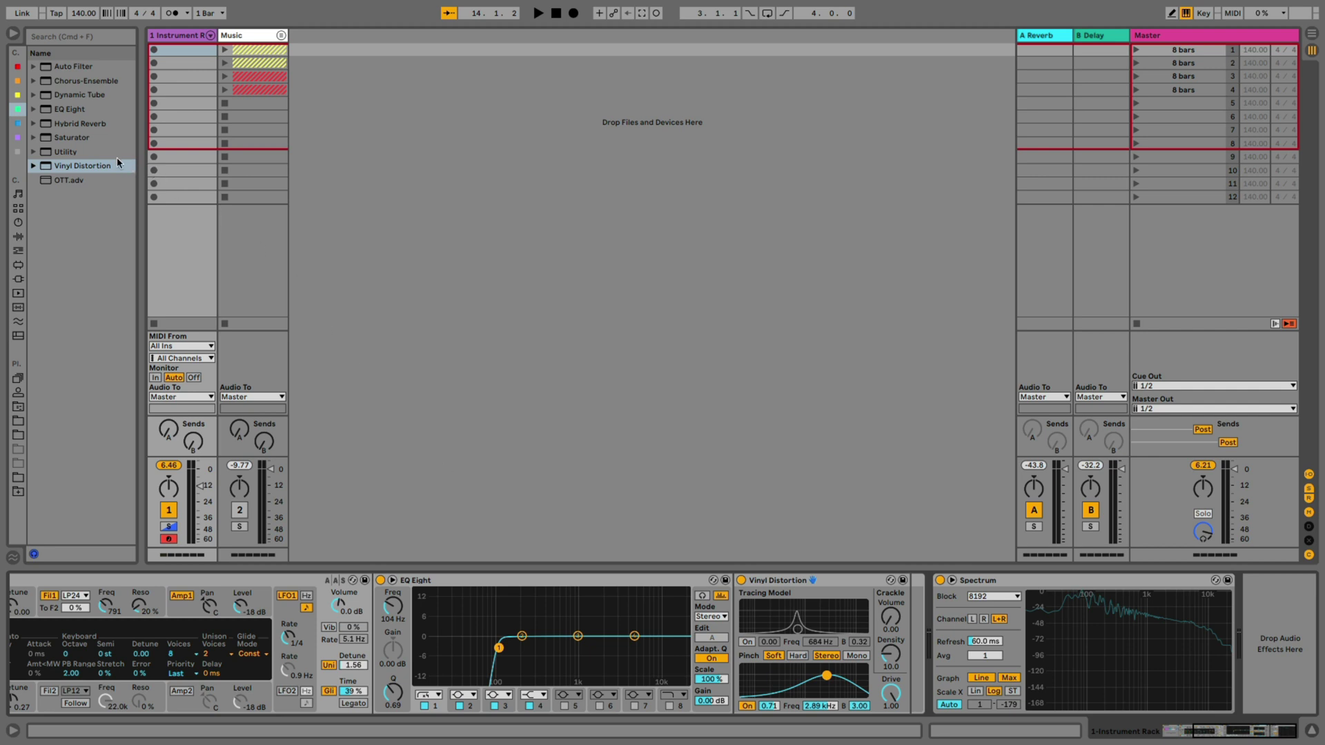
pyautogui.moveTo(76, 143); pyautogui.dragTo(895, 635)
# Step: Set Saturator to Waveshaper with Drive 48.4%, Curve 46.1%, Lin 77.3%, added Depth and Damp, output -7.14 dB
pyautogui.click(821, 657)
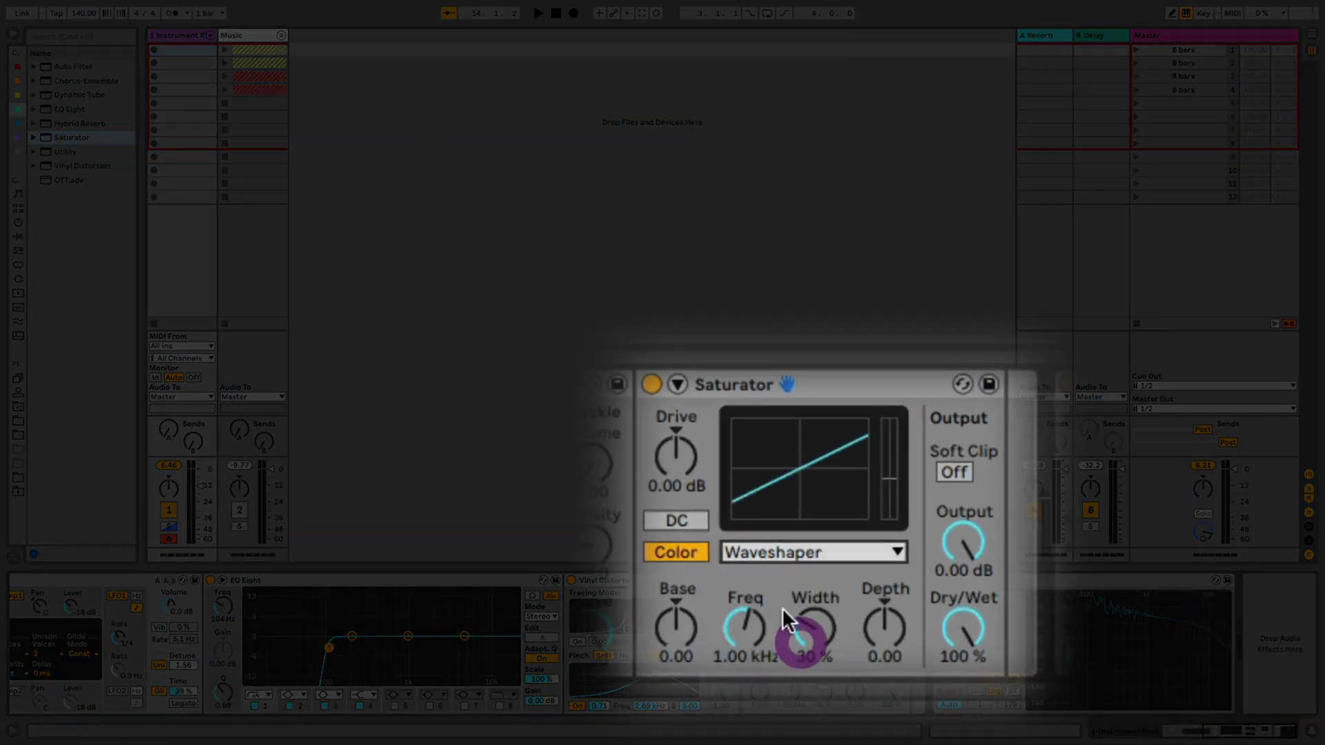
pyautogui.click(677, 385)
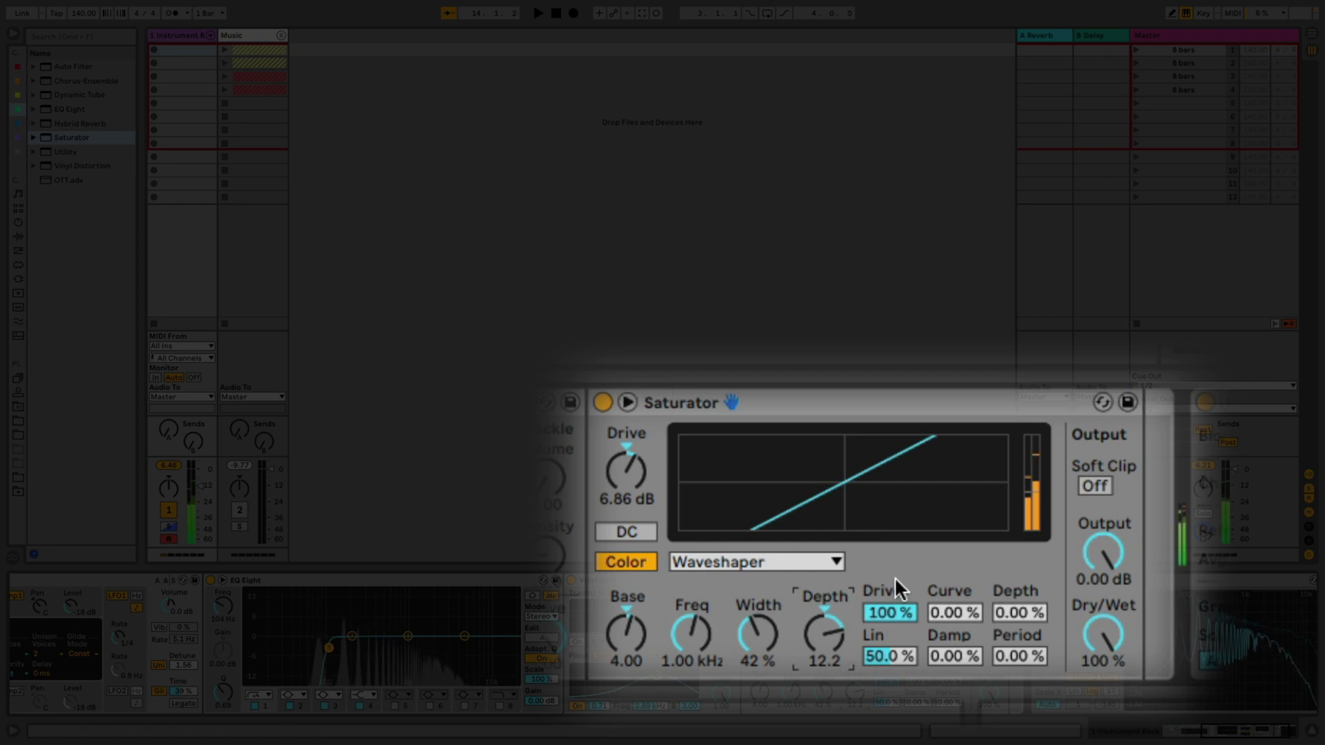
pyautogui.moveTo(957, 613)
pyautogui.mouseDown()
pyautogui.moveTo(958, 475)
pyautogui.moveTo(958, 563)
pyautogui.mouseUp()
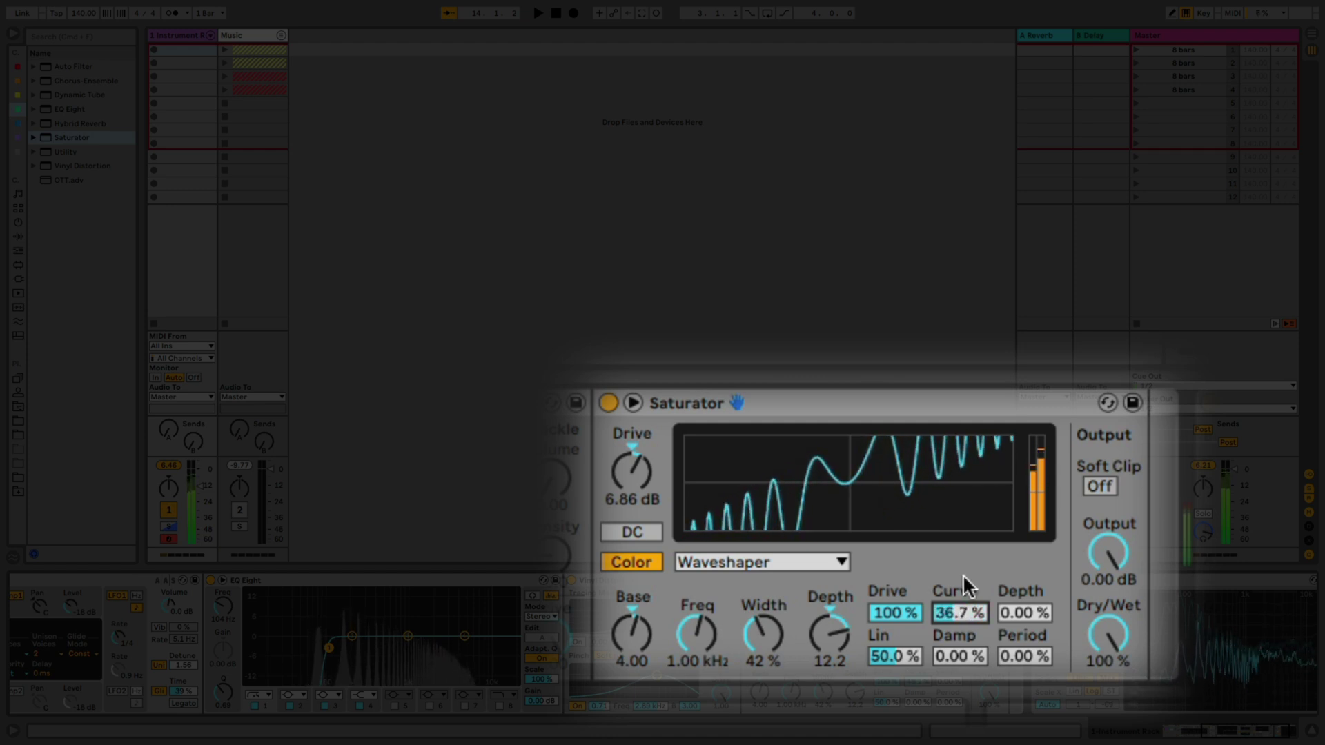
pyautogui.moveTo(894, 612); pyautogui.dragTo(895, 632)
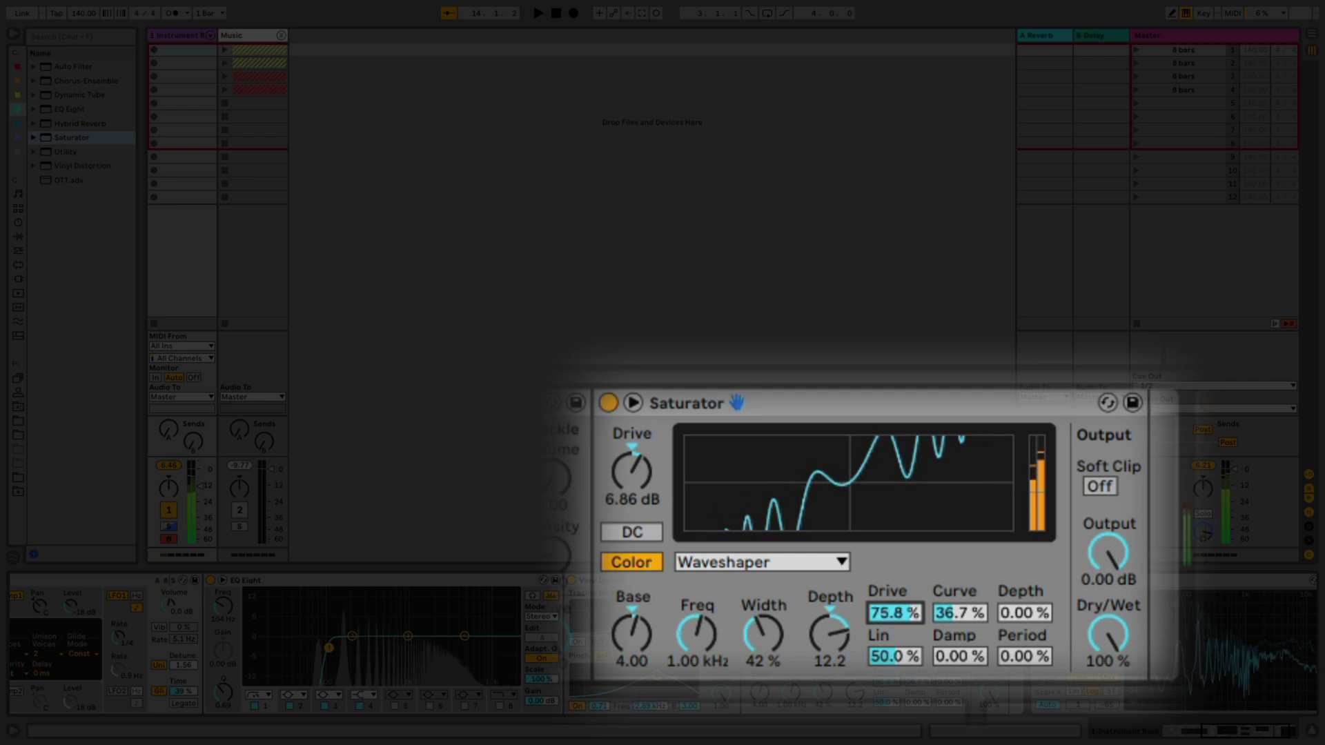
pyautogui.moveTo(1024, 612); pyautogui.dragTo(1024, 554)
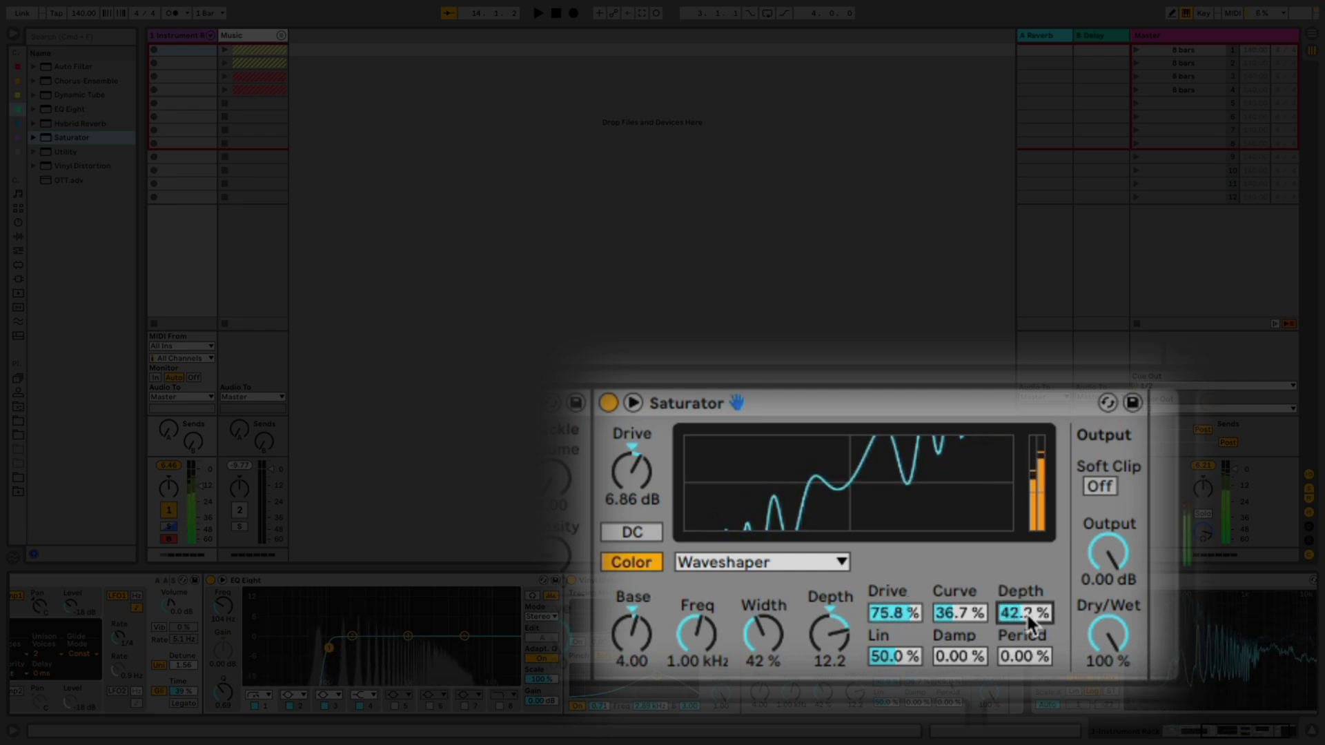
pyautogui.moveTo(883, 656); pyautogui.dragTo(883, 618)
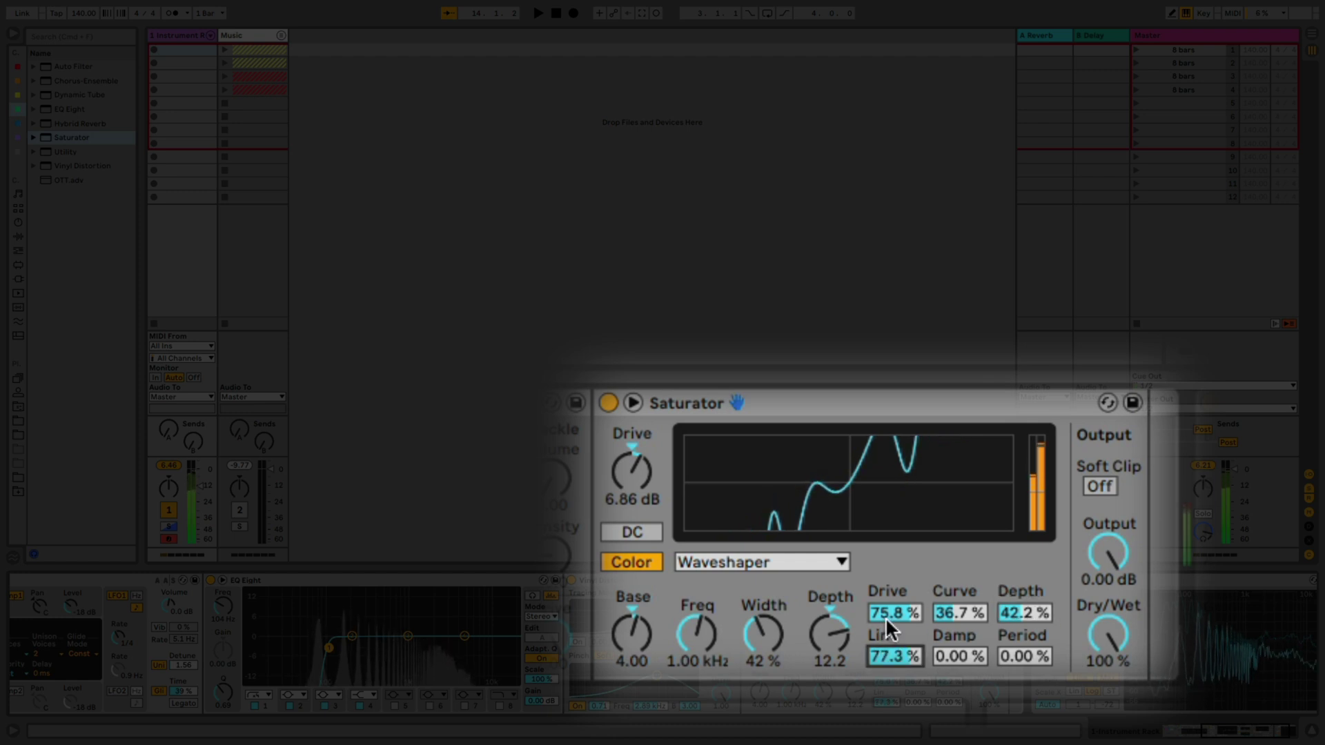
pyautogui.moveTo(959, 657); pyautogui.dragTo(958, 576)
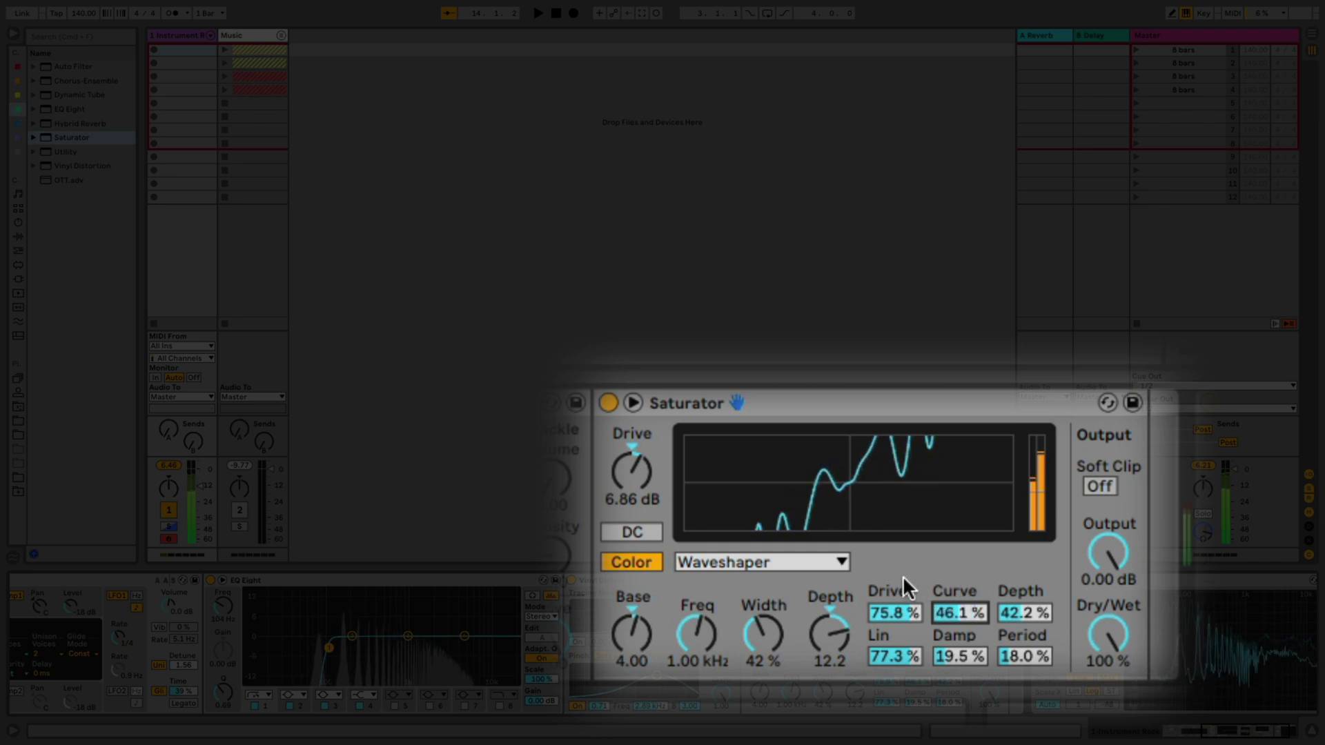
pyautogui.moveTo(895, 613); pyautogui.dragTo(895, 633)
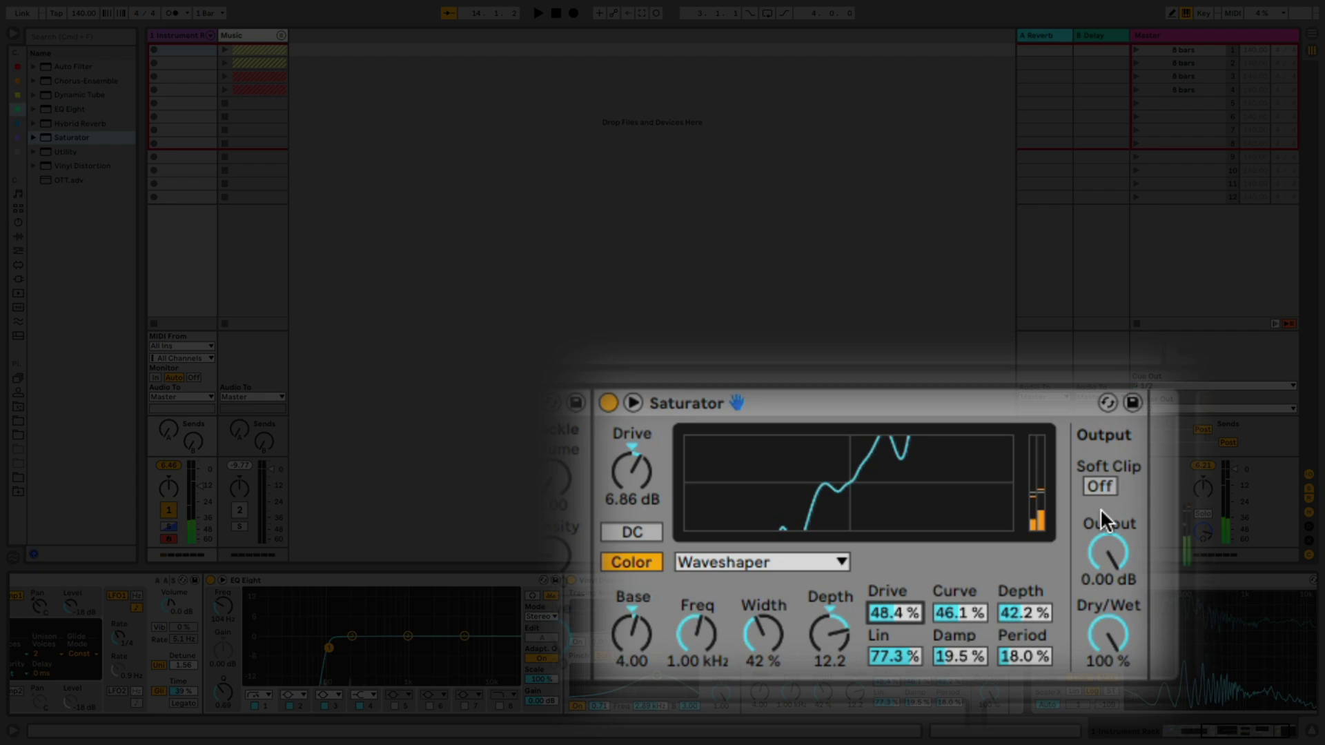
pyautogui.moveTo(1107, 552); pyautogui.dragTo(988, 654)
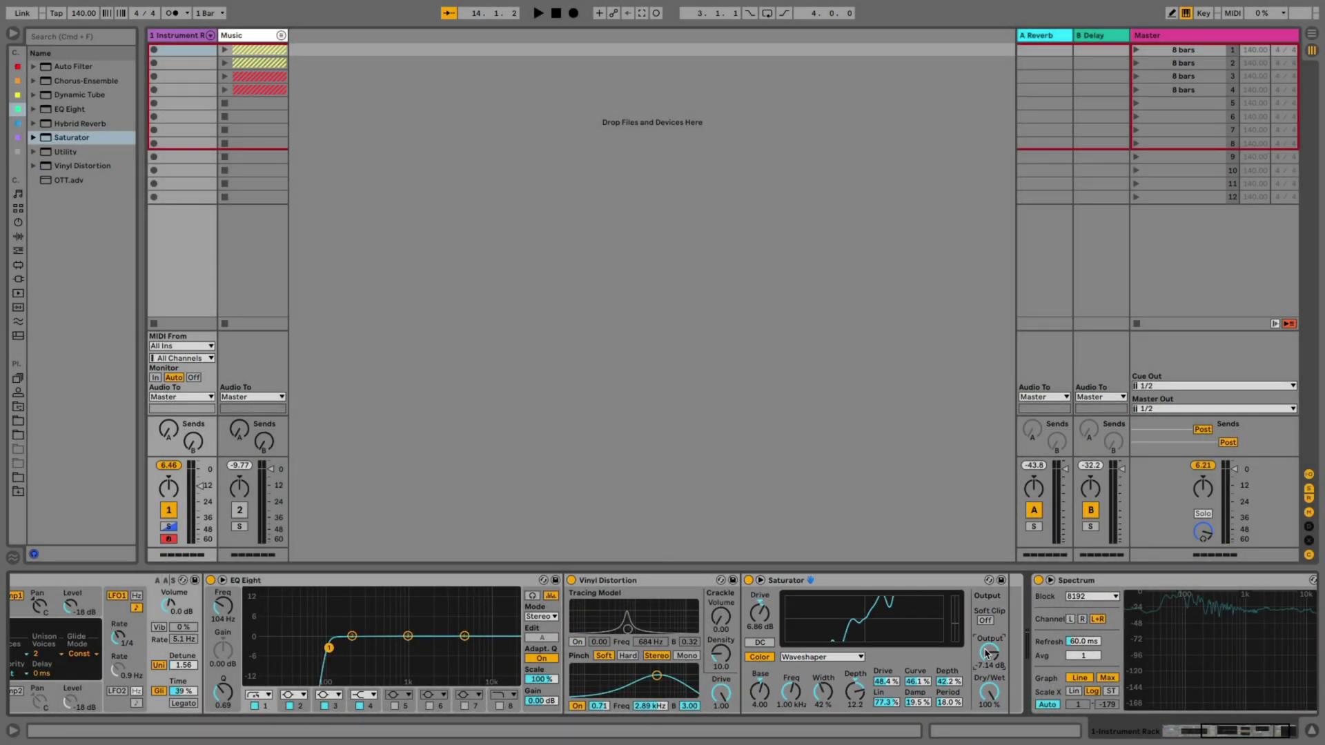
# Step: Add Erosion after the Saturator in Wide Noise mode at 2.43 kHz with raised Amount
pyautogui.press('super+f')
pyautogui.write('e')
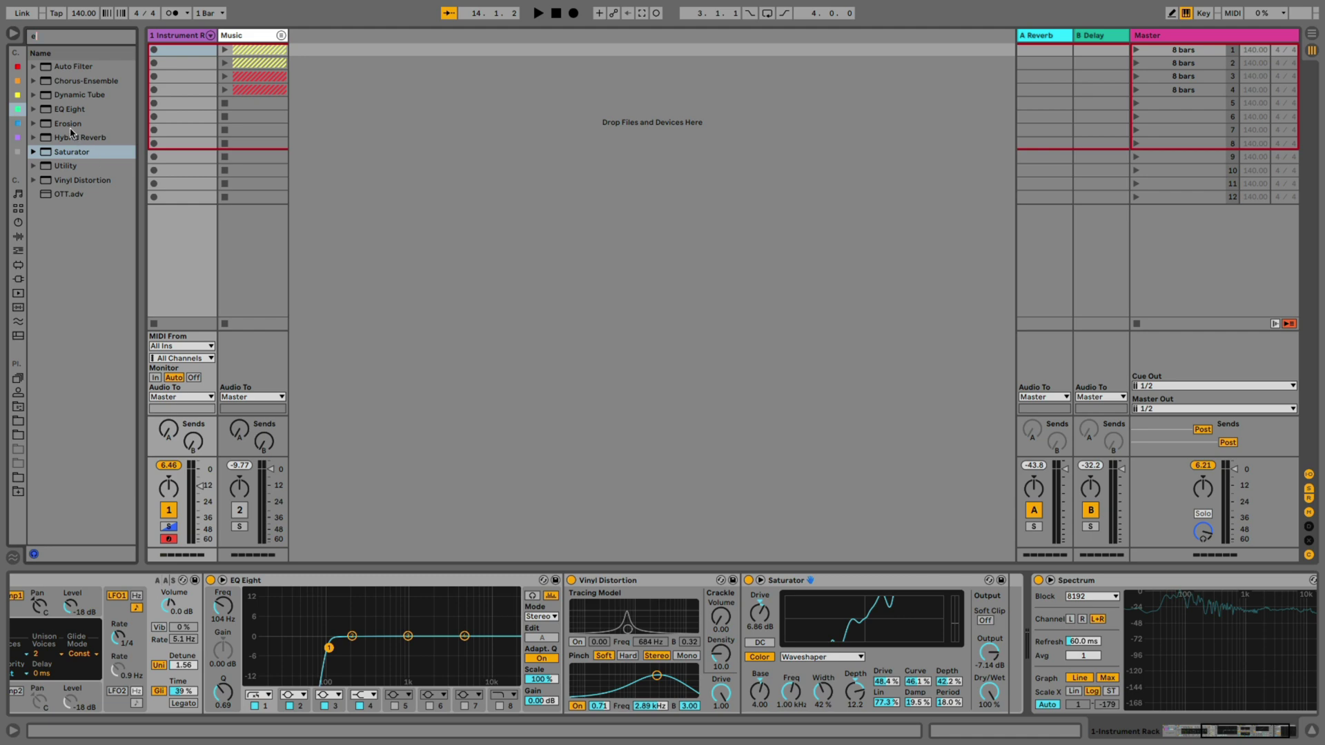
pyautogui.moveTo(61, 127)
pyautogui.mouseDown()
pyautogui.moveTo(884, 532)
pyautogui.moveTo(1004, 642)
pyautogui.mouseUp()
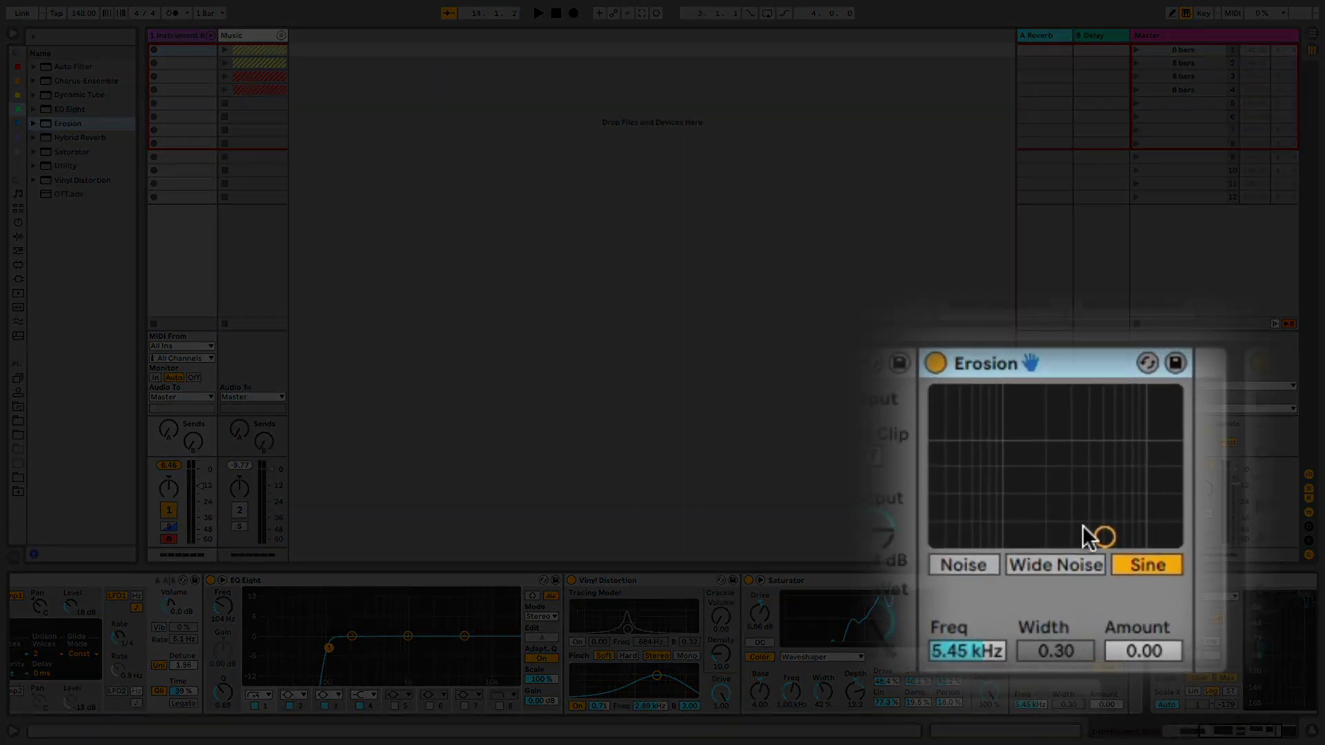
pyautogui.click(1055, 564)
pyautogui.moveTo(1104, 537); pyautogui.dragTo(1057, 461)
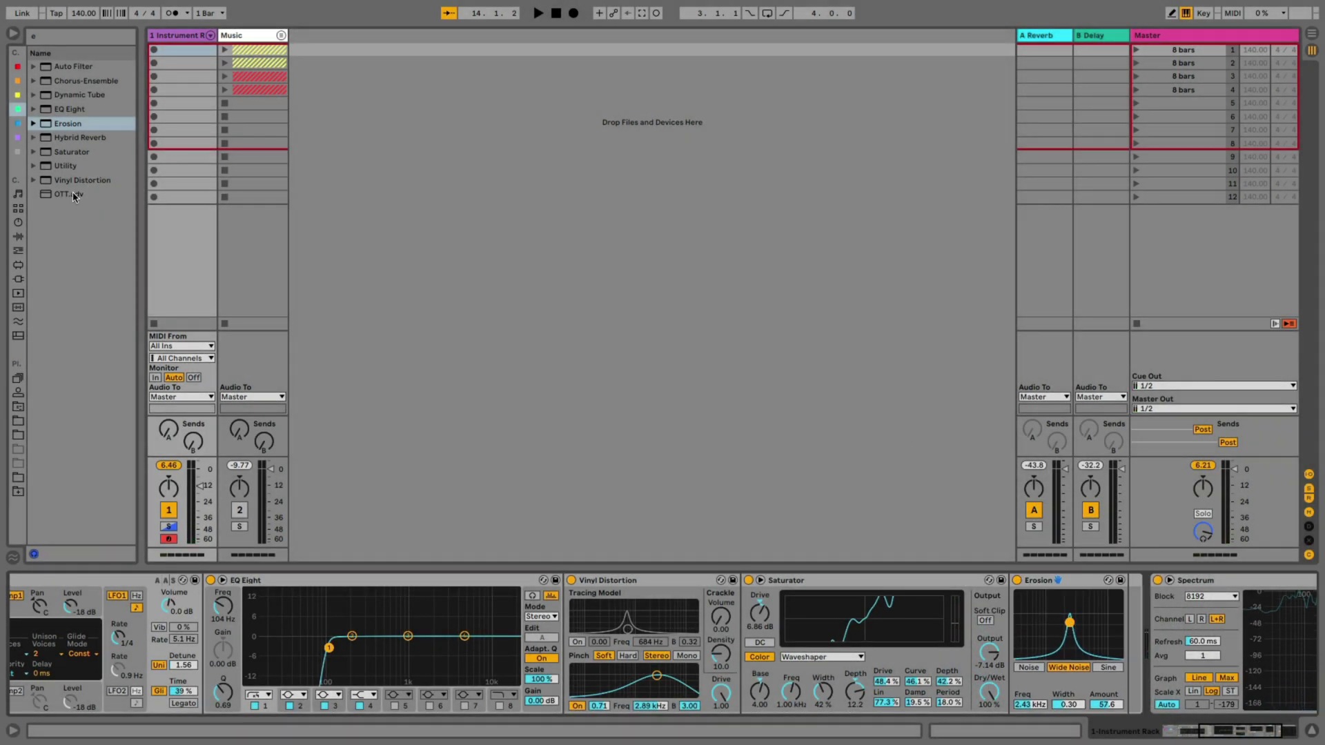
# Step: Insert OTT.adv after Erosion in the mids chain and turn its Amount down to 24%
pyautogui.moveTo(74, 197); pyautogui.dragTo(1095, 591)
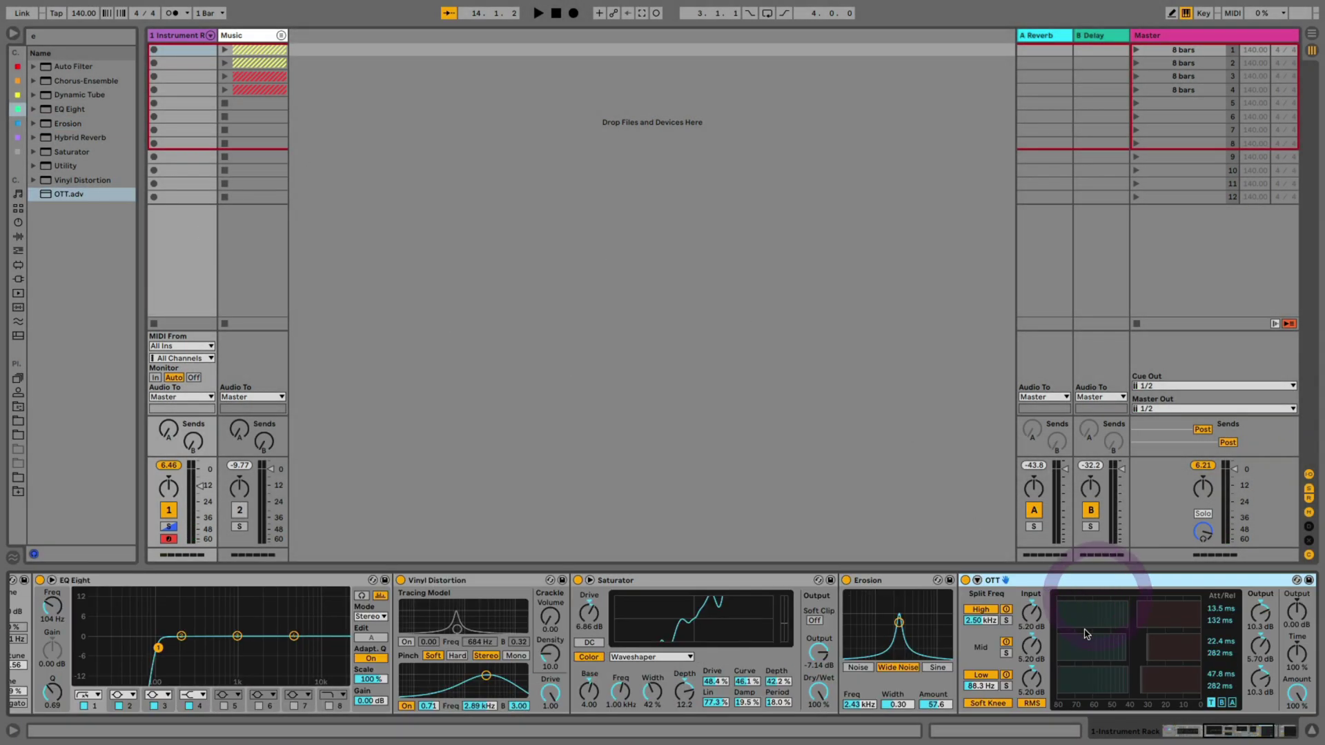
pyautogui.hscroll(4, 1086, 633)
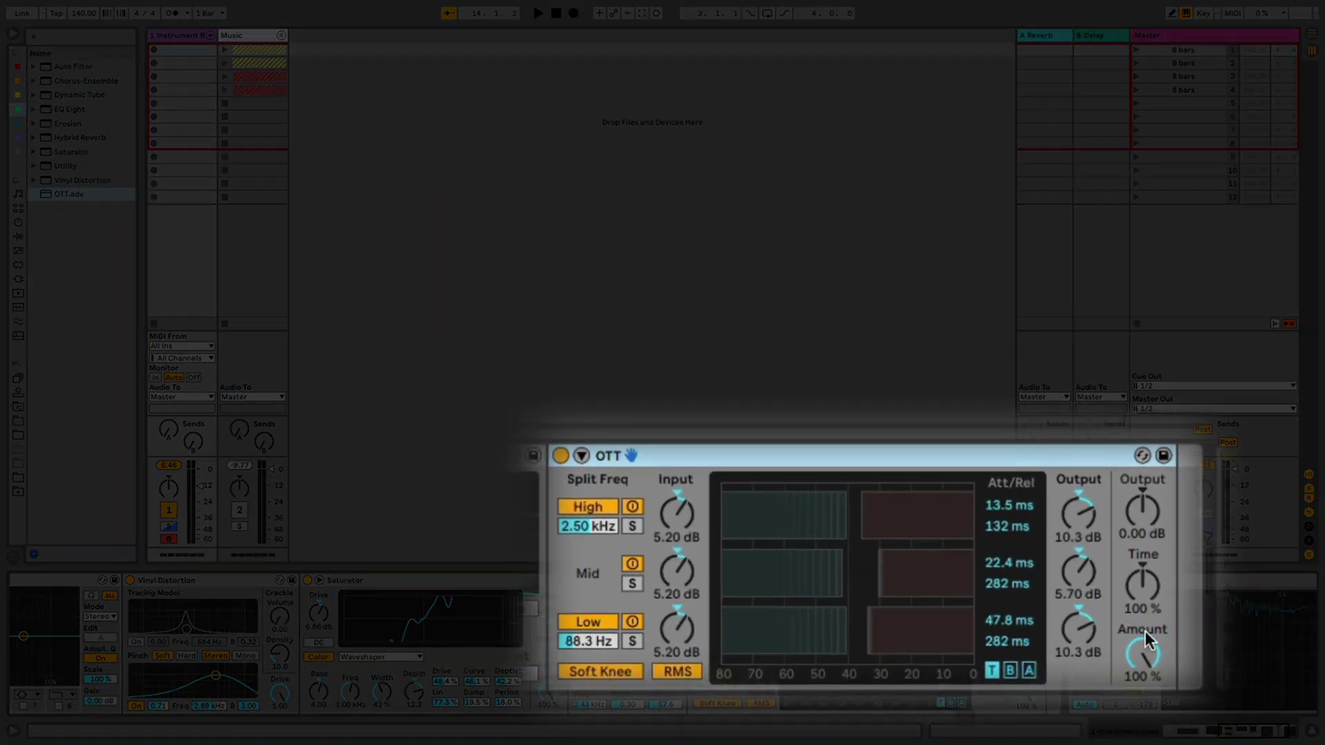
pyautogui.moveTo(1146, 639)
pyautogui.mouseDown()
pyautogui.moveTo(1146, 672)
pyautogui.moveTo(1149, 601)
pyautogui.moveTo(1149, 637)
pyautogui.mouseUp()
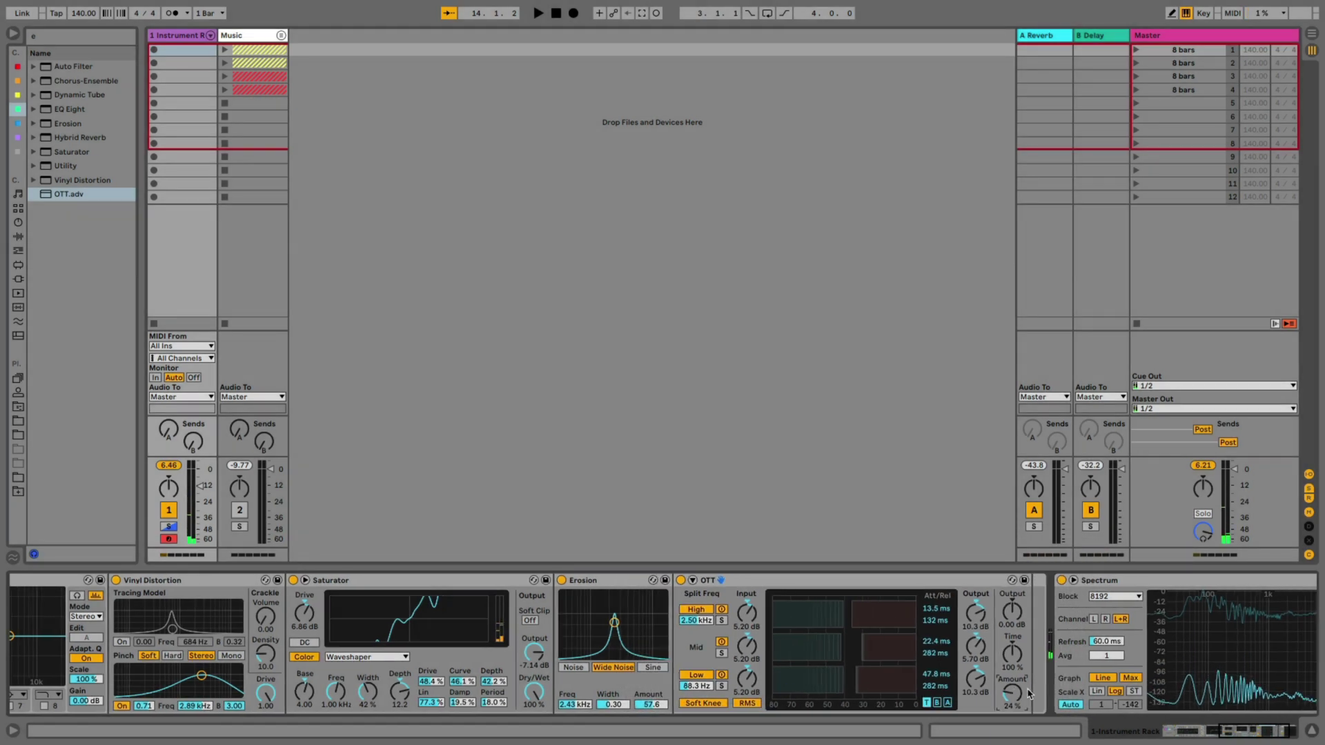
pyautogui.hscroll(4, 828, 641)
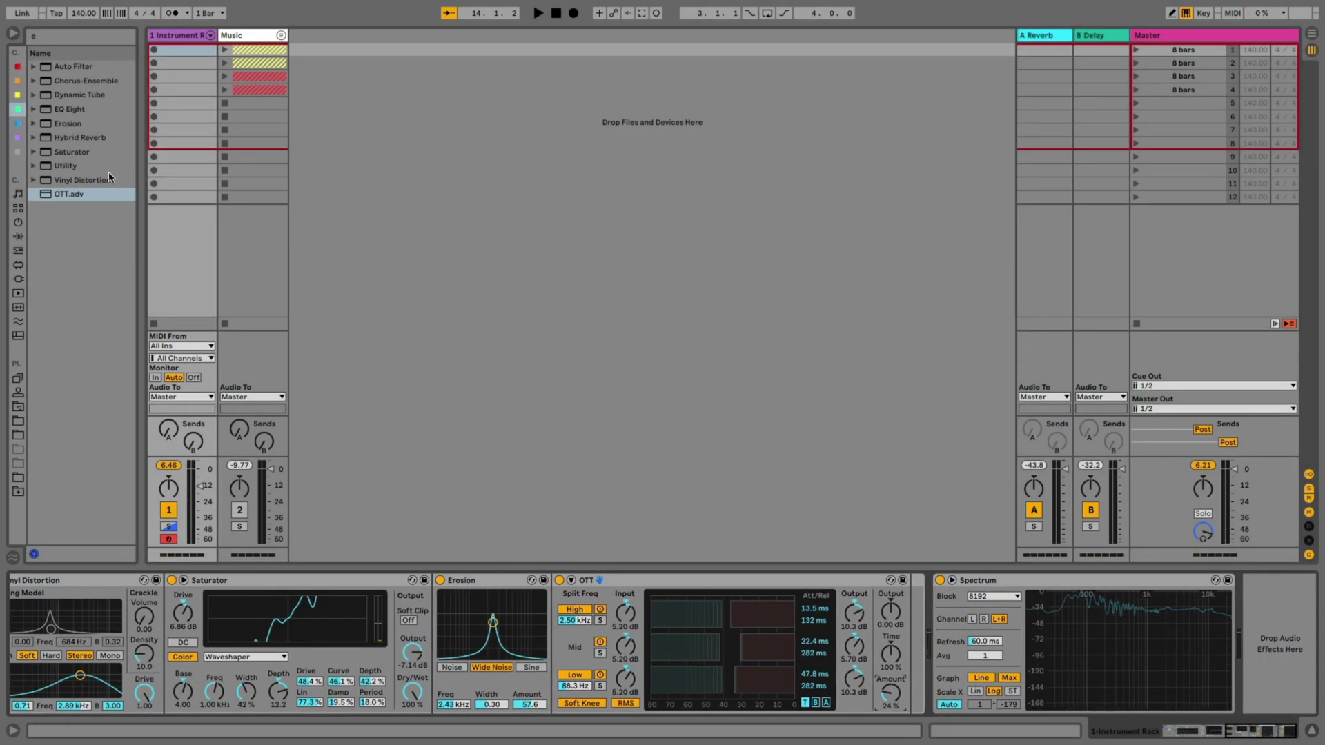
# Step: Insert Chorus-Ensemble after OTT with rate 1.16 Hz, feedback 22% and Dry/Wet 16%
pyautogui.moveTo(61, 81); pyautogui.dragTo(866, 628)
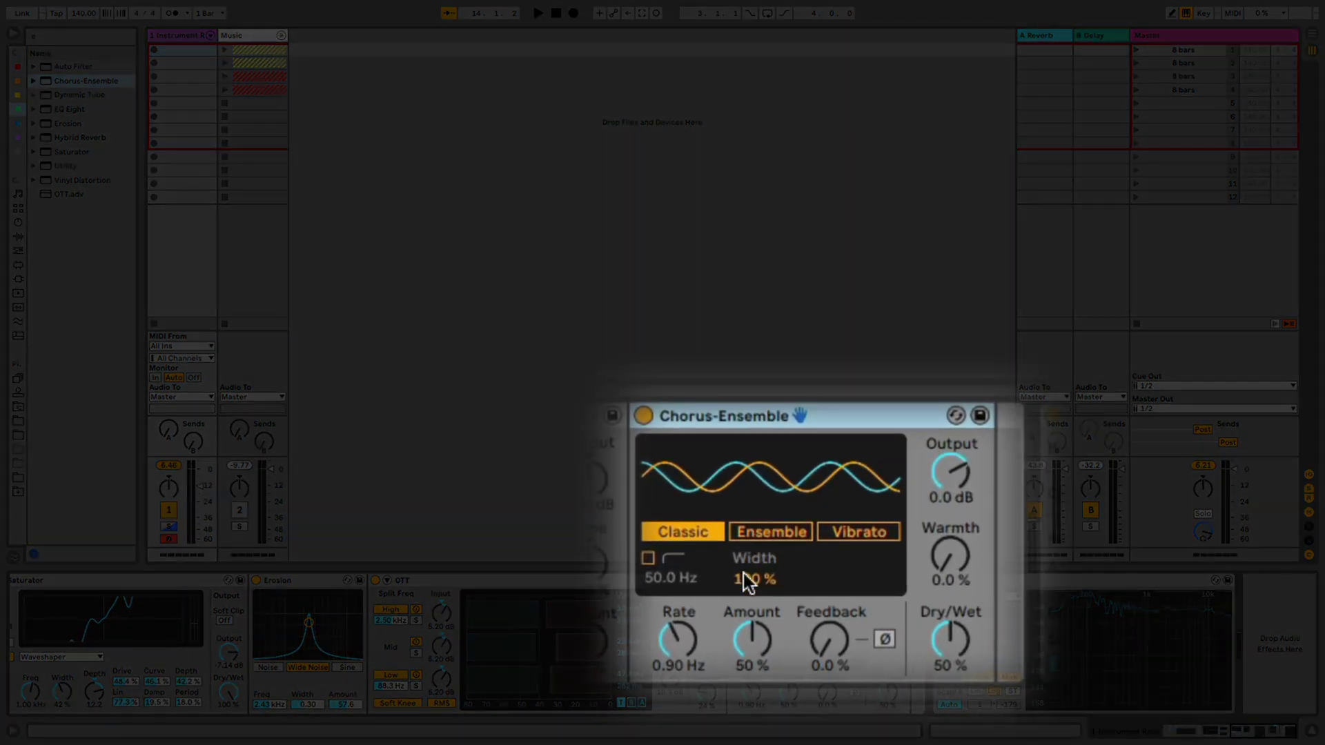
pyautogui.moveTo(684, 607); pyautogui.dragTo(752, 636)
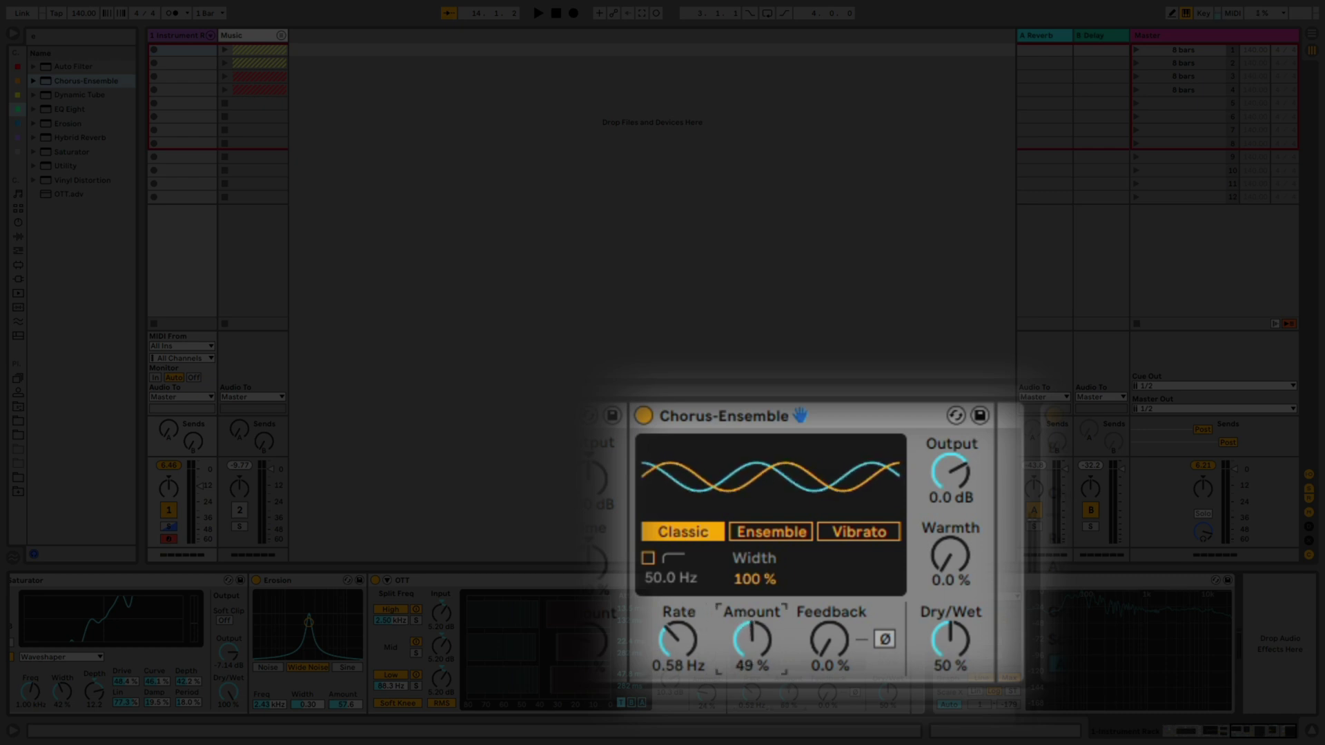
pyautogui.click(828, 635)
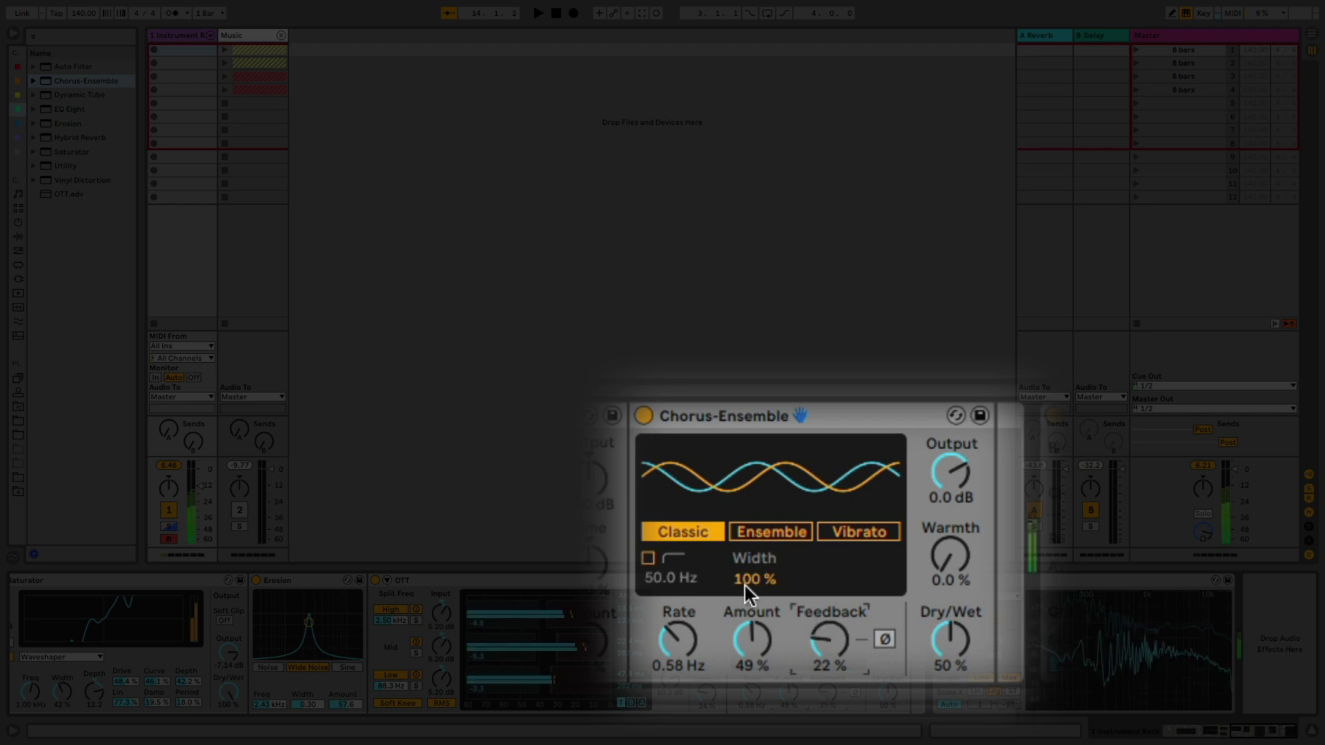
pyautogui.moveTo(679, 631)
pyautogui.mouseDown()
pyautogui.moveTo(678, 659)
pyautogui.moveTo(678, 618)
pyautogui.moveTo(681, 641)
pyautogui.mouseUp()
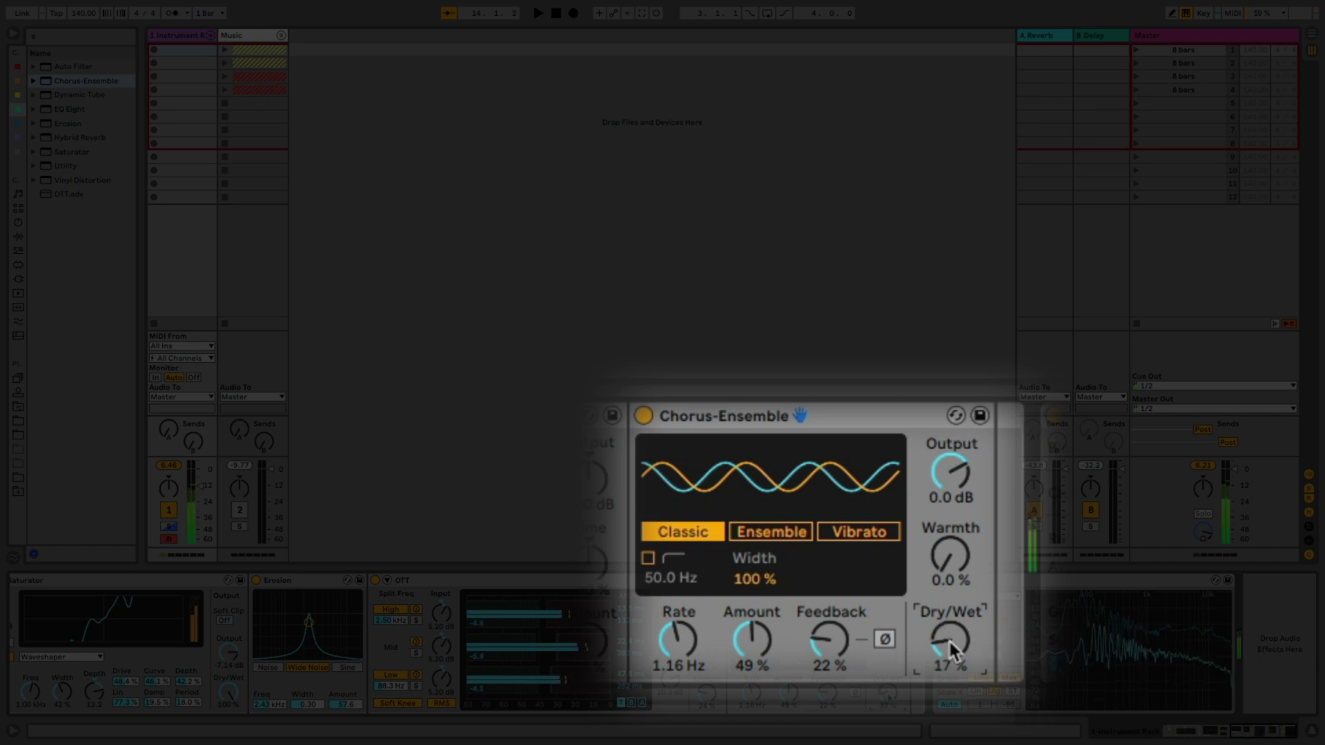
pyautogui.moveTo(950, 642); pyautogui.dragTo(950, 646)
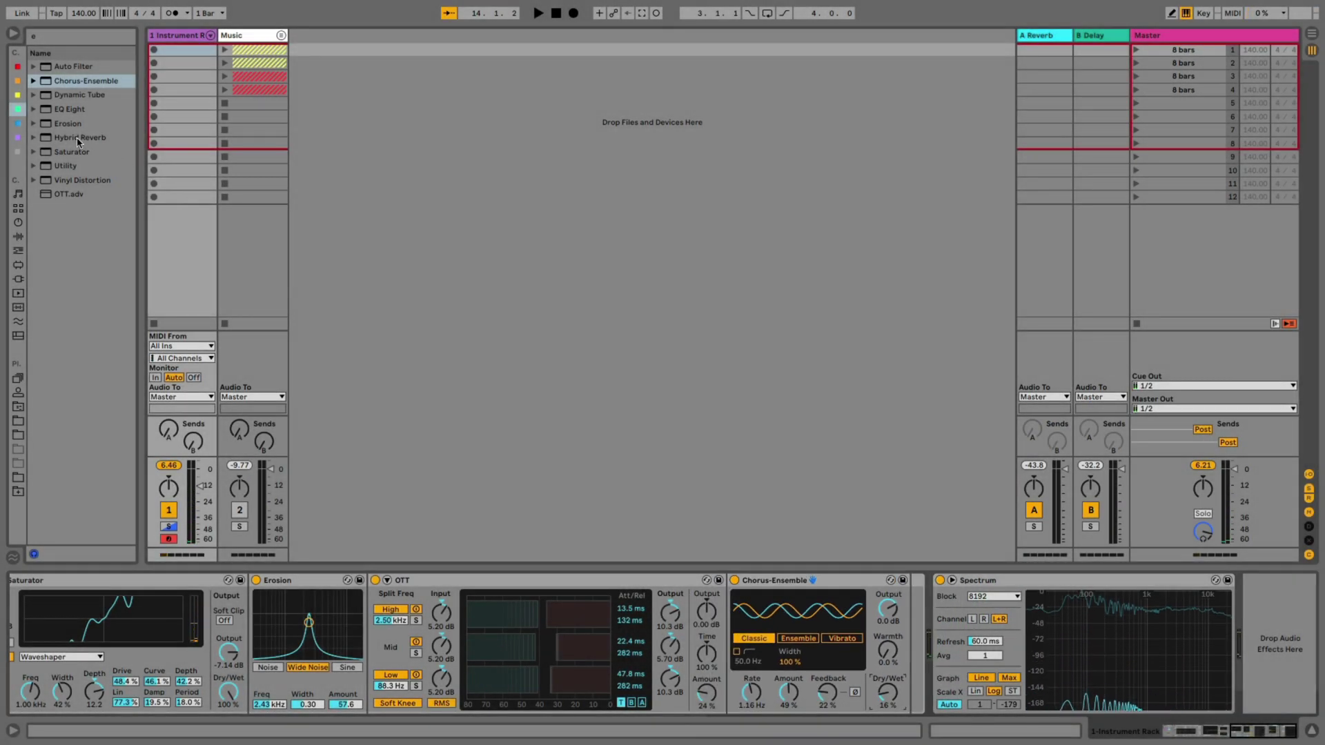
# Step: Insert Hybrid Reverb after the chorus and move its EQ band 1 low cut to 650 Hz
pyautogui.moveTo(80, 137)
pyautogui.mouseDown()
pyautogui.moveTo(695, 466)
pyautogui.moveTo(863, 642)
pyautogui.moveTo(890, 648)
pyautogui.mouseUp()
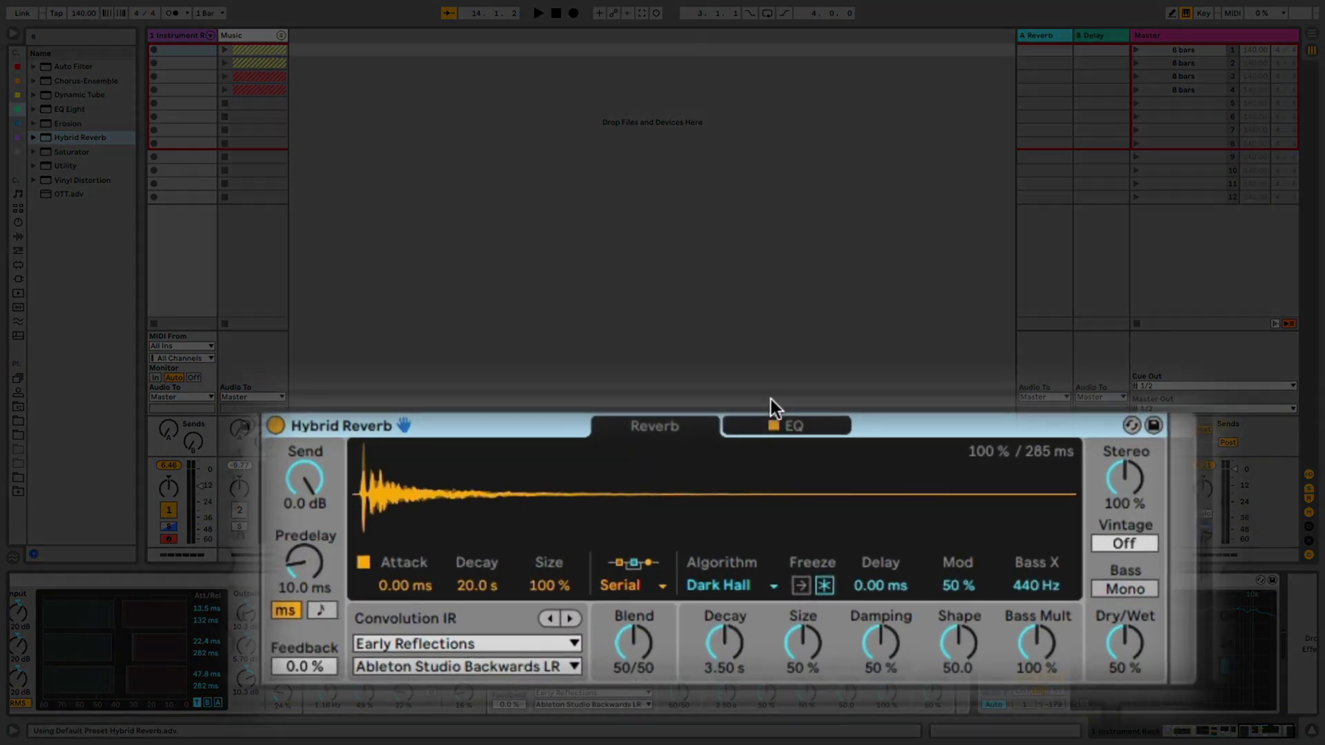
pyautogui.click(772, 369)
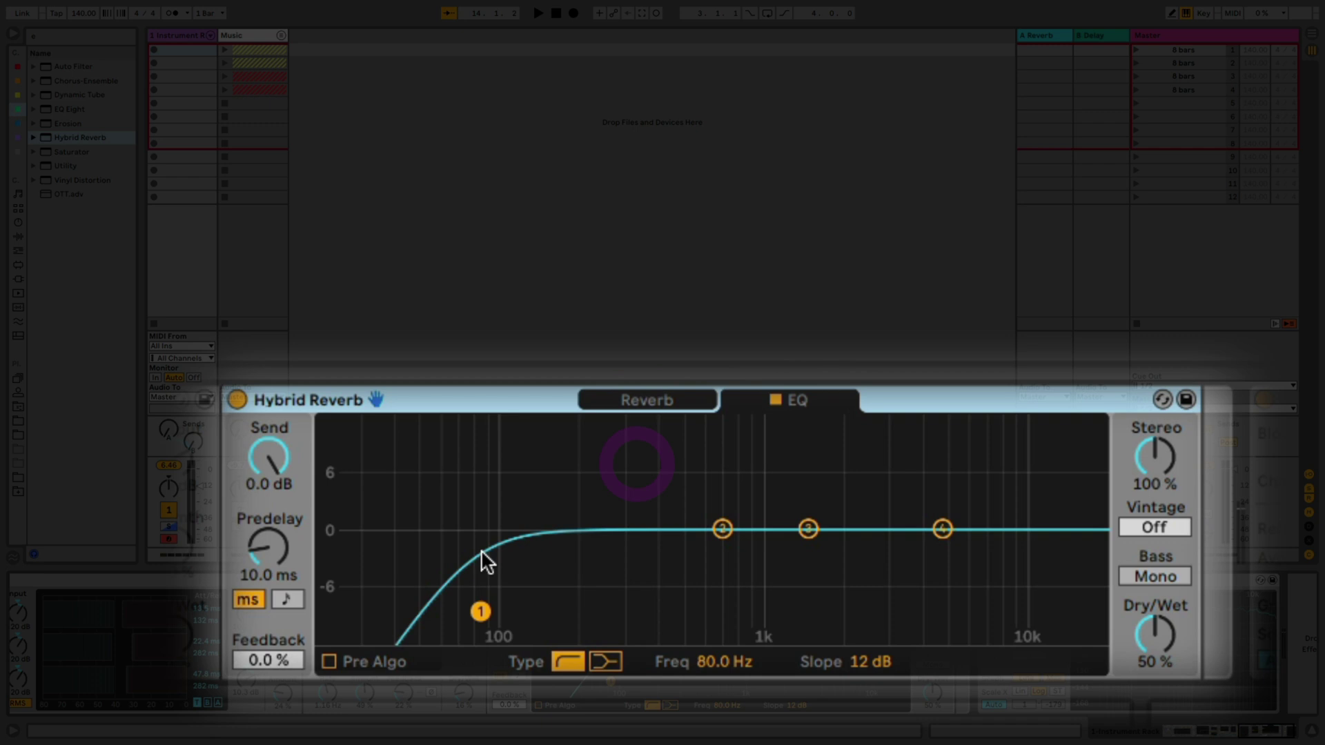
pyautogui.moveTo(480, 612); pyautogui.dragTo(715, 611)
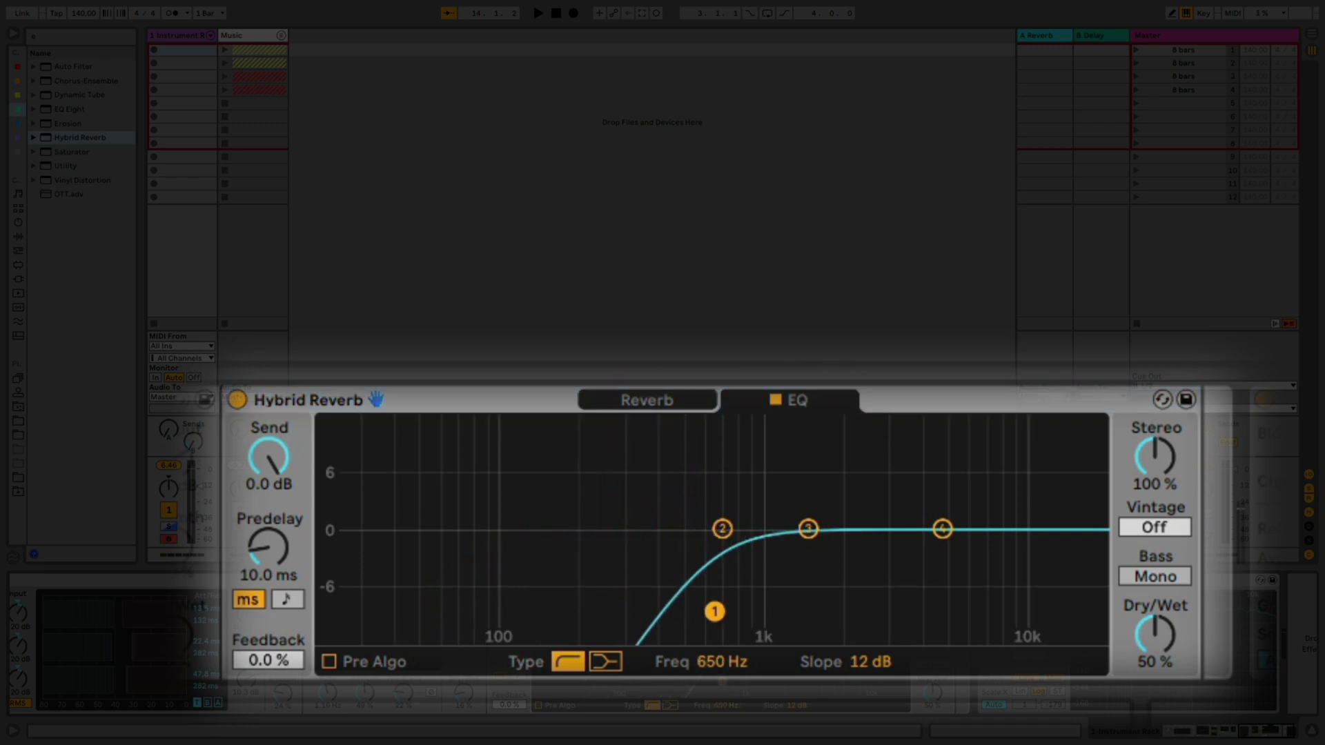
# Step: Go back to the main reverb settings and raise Dry/Wet to 29%
pyautogui.click(666, 407)
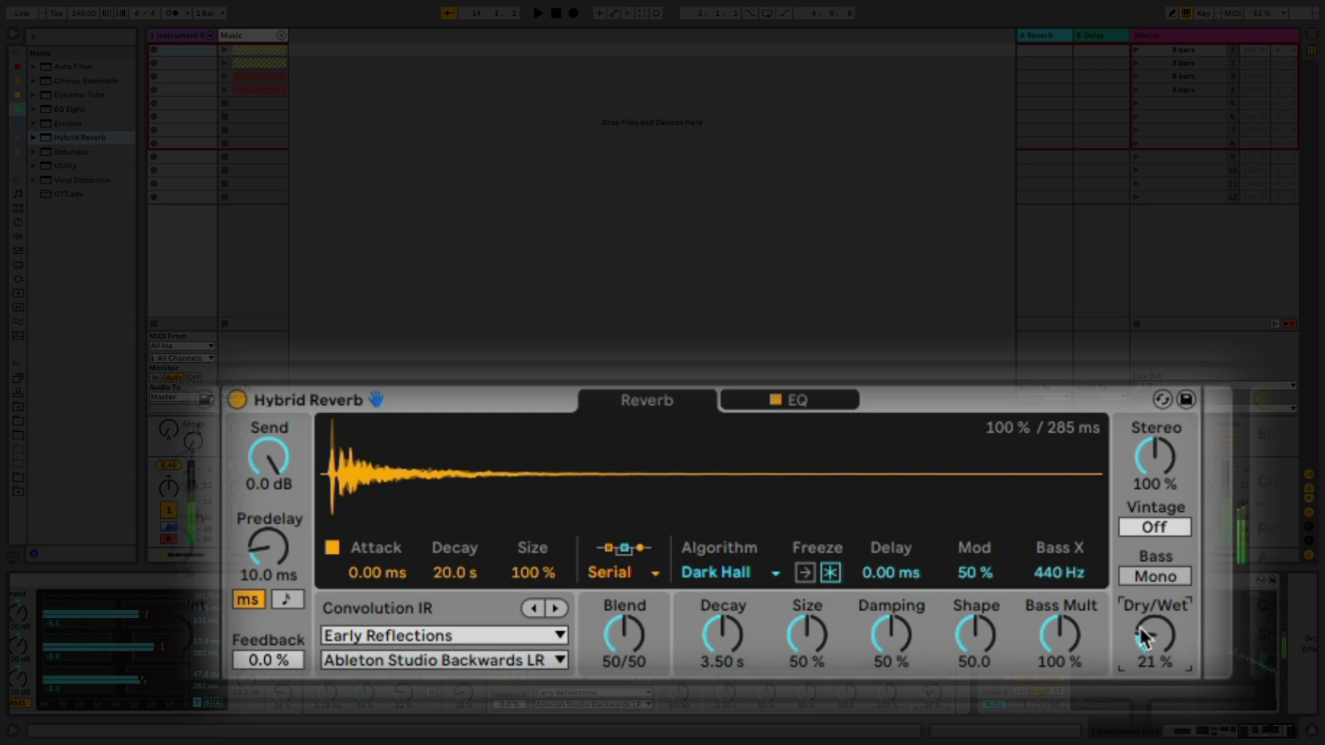
pyautogui.scroll(4, 1142, 636)
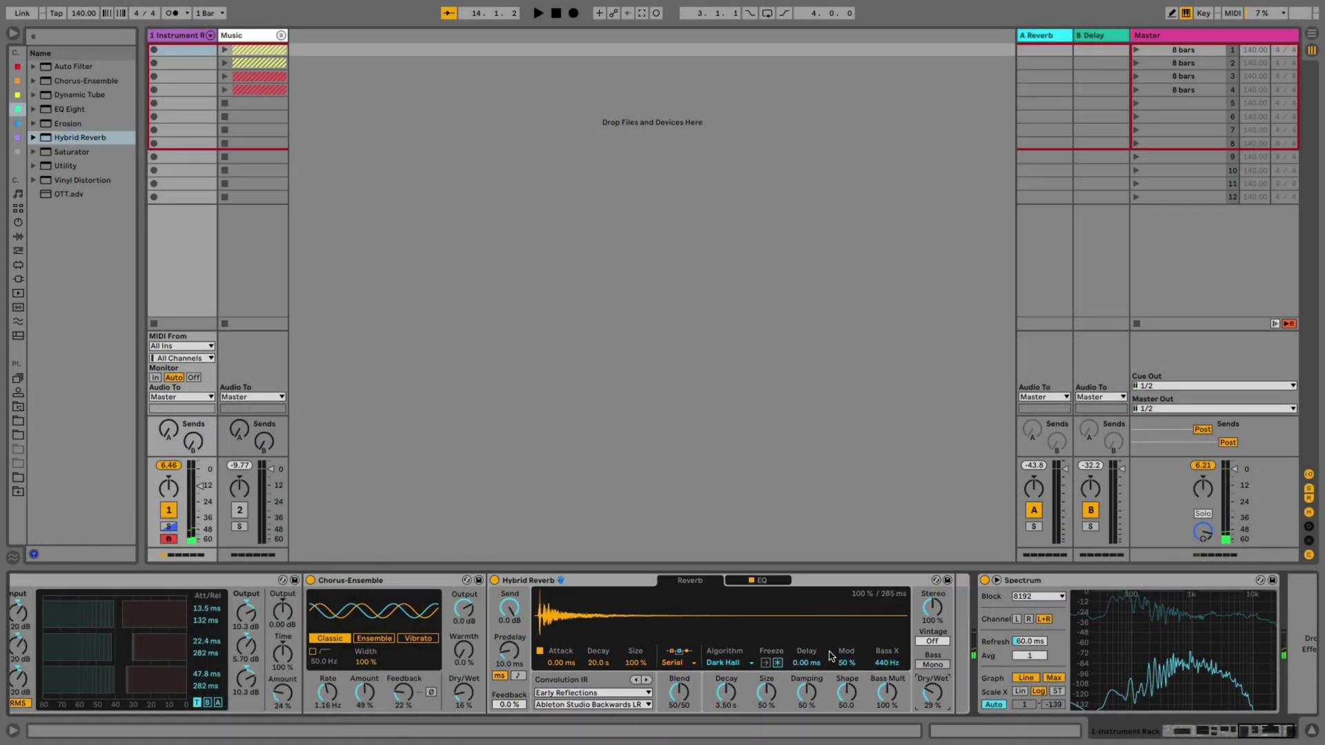
pyautogui.hscroll(-5, 832, 656)
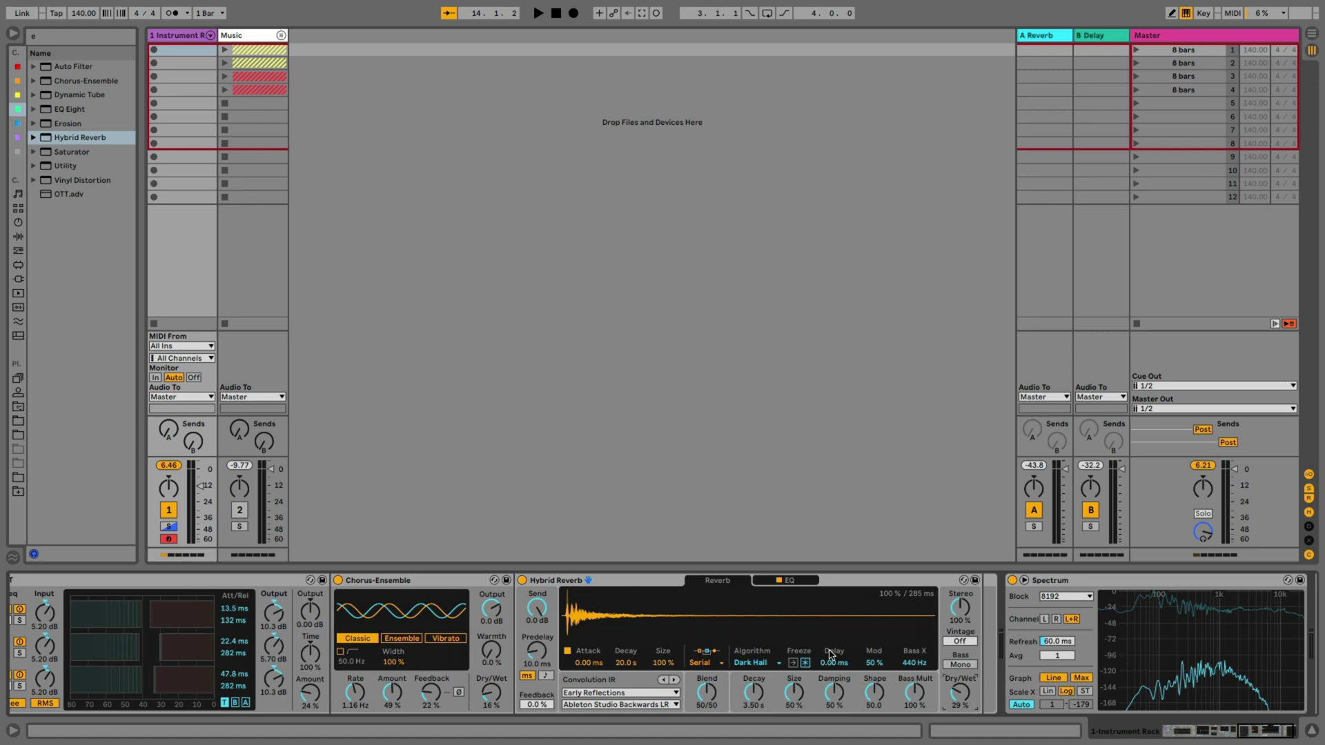
pyautogui.hscroll(-15, 822, 655)
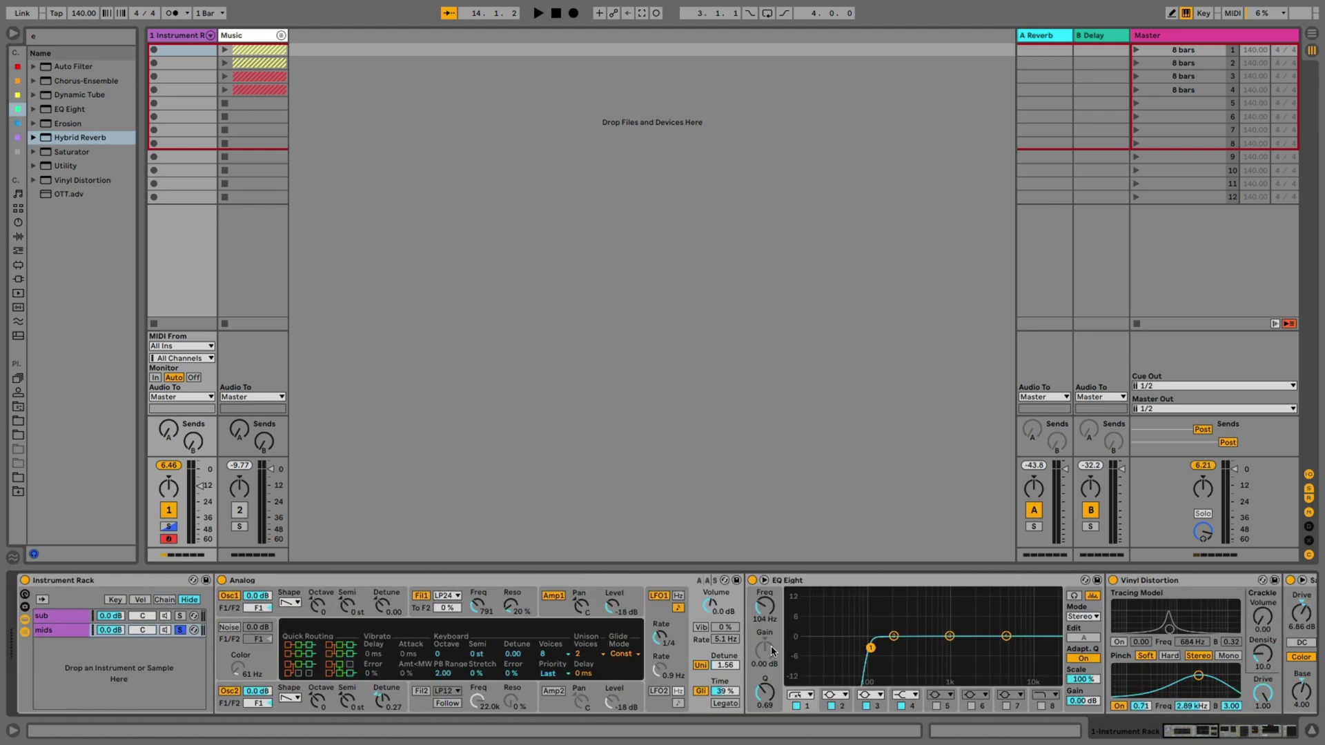
# Step: Turn off Solo on the mids chain in the Instrument Rack chain list
pyautogui.click(181, 630)
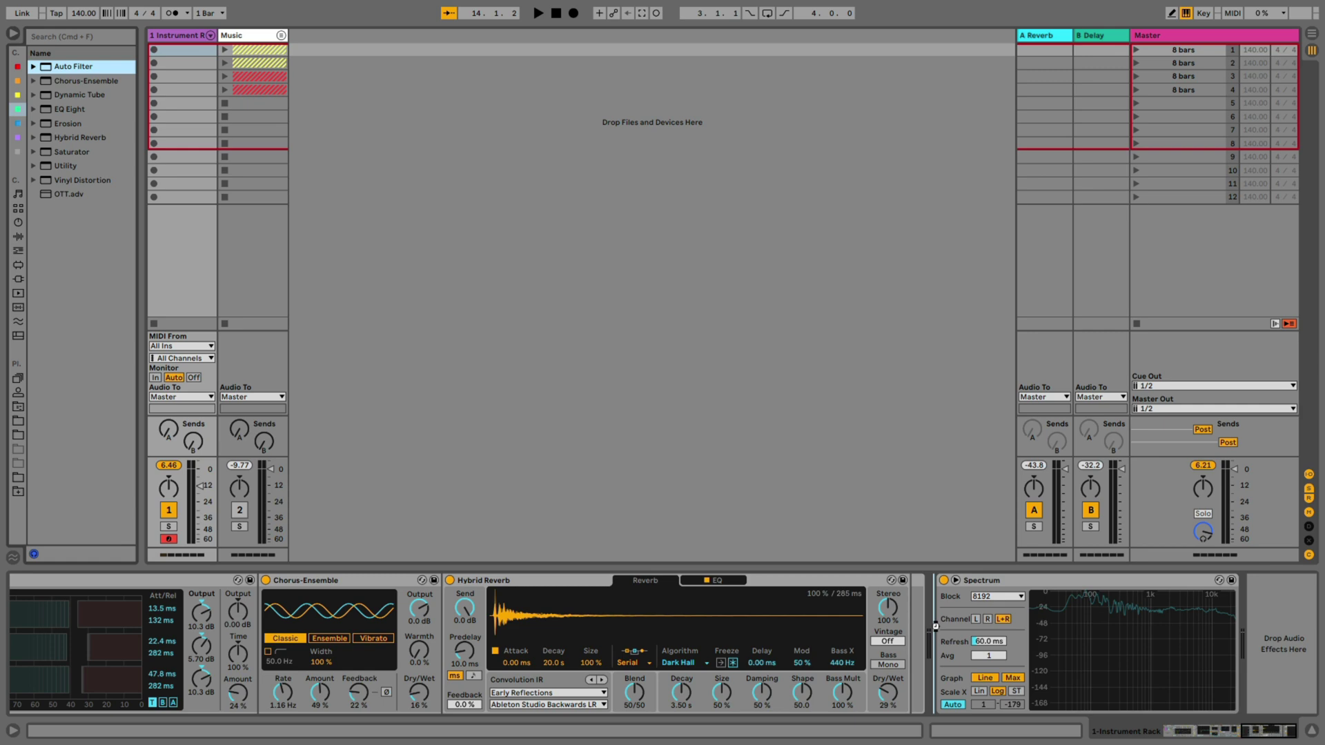
# Step: Load Auto Filter after the Hybrid Reverb, ending on a low-pass at 12.5 kHz with 19% resonance
pyautogui.press('Return')
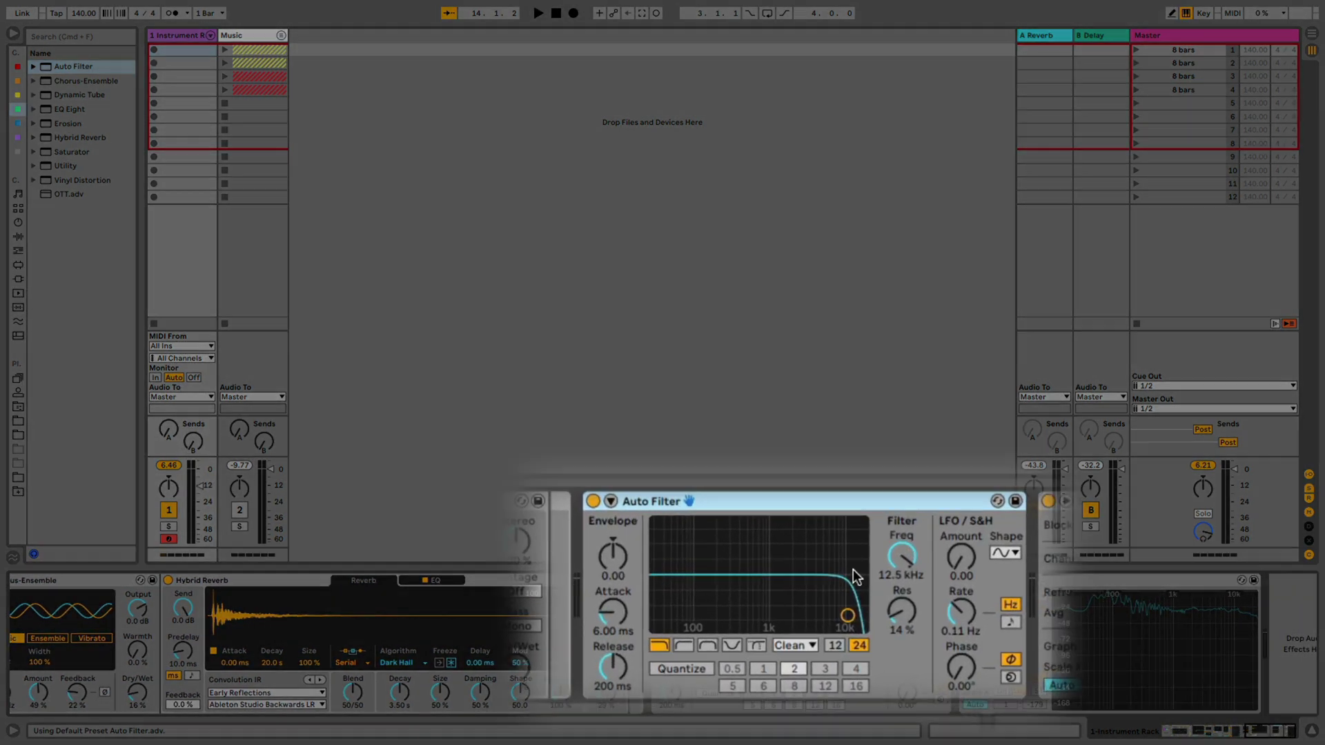
pyautogui.moveTo(848, 614); pyautogui.dragTo(797, 594)
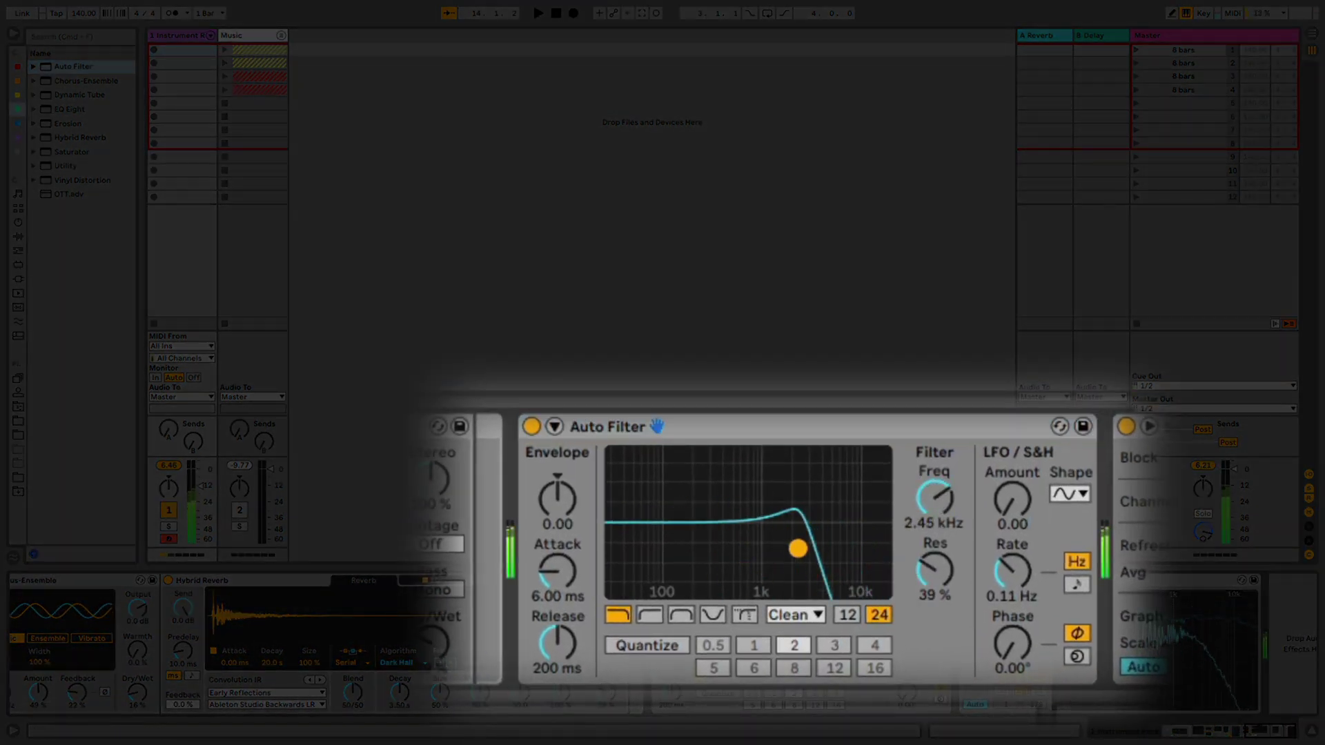
pyautogui.moveTo(798, 548); pyautogui.dragTo(864, 570)
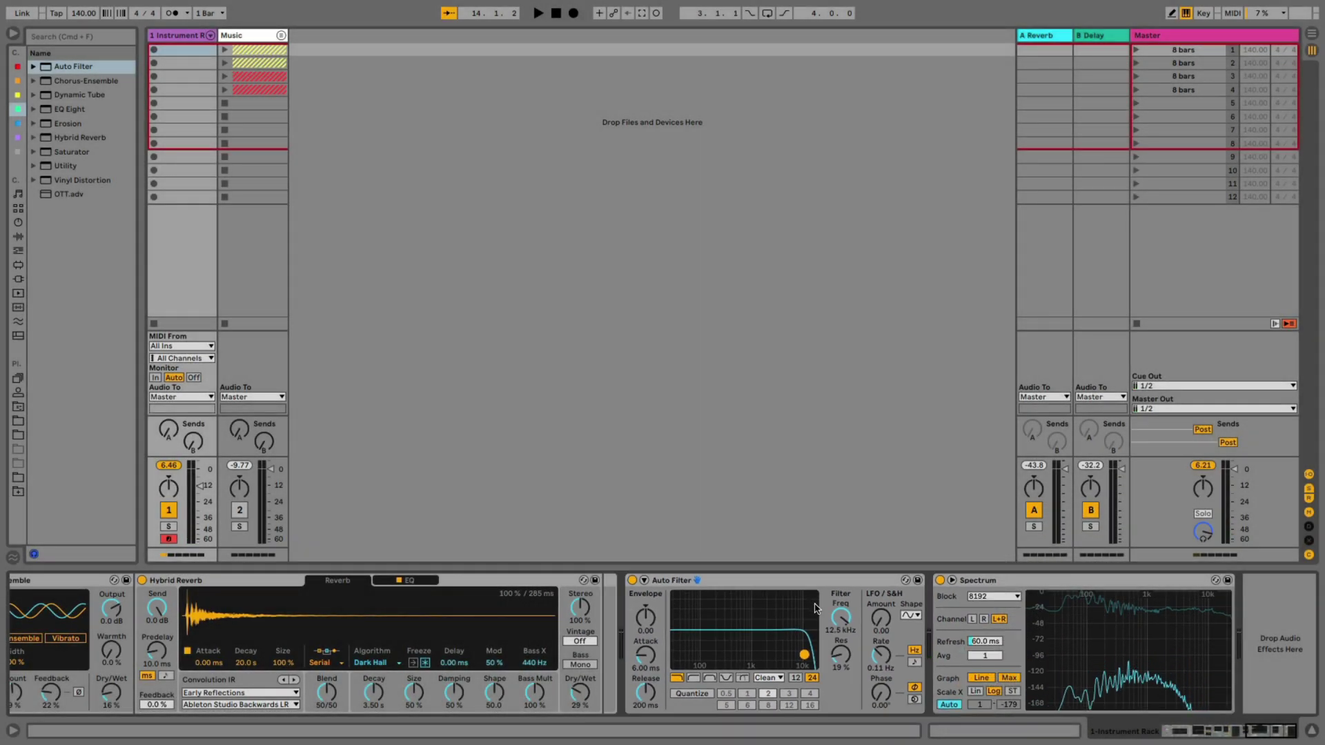
# Step: Insert an LFO after the Auto Filter and map it to the Auto Filter's Frequency
pyautogui.moveTo(62, 155); pyautogui.dragTo(443, 295)
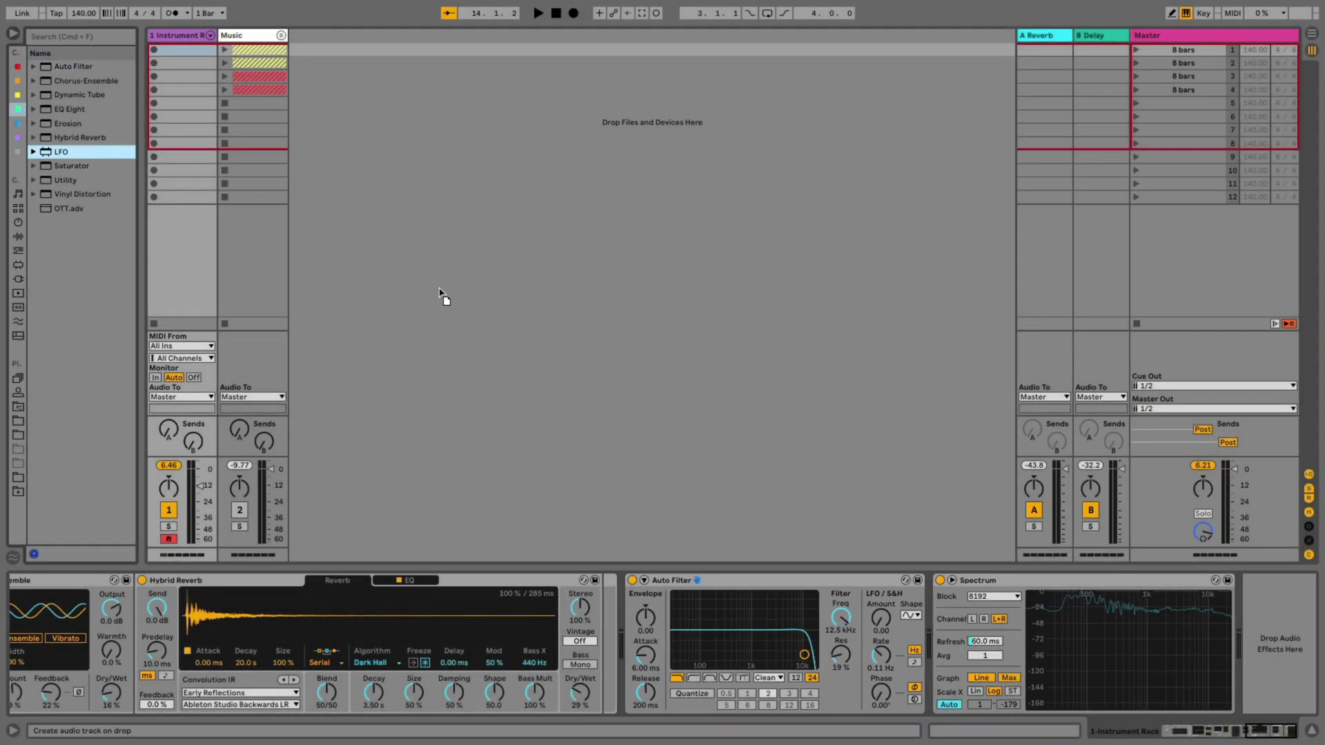
pyautogui.moveTo(830, 580); pyautogui.dragTo(901, 631)
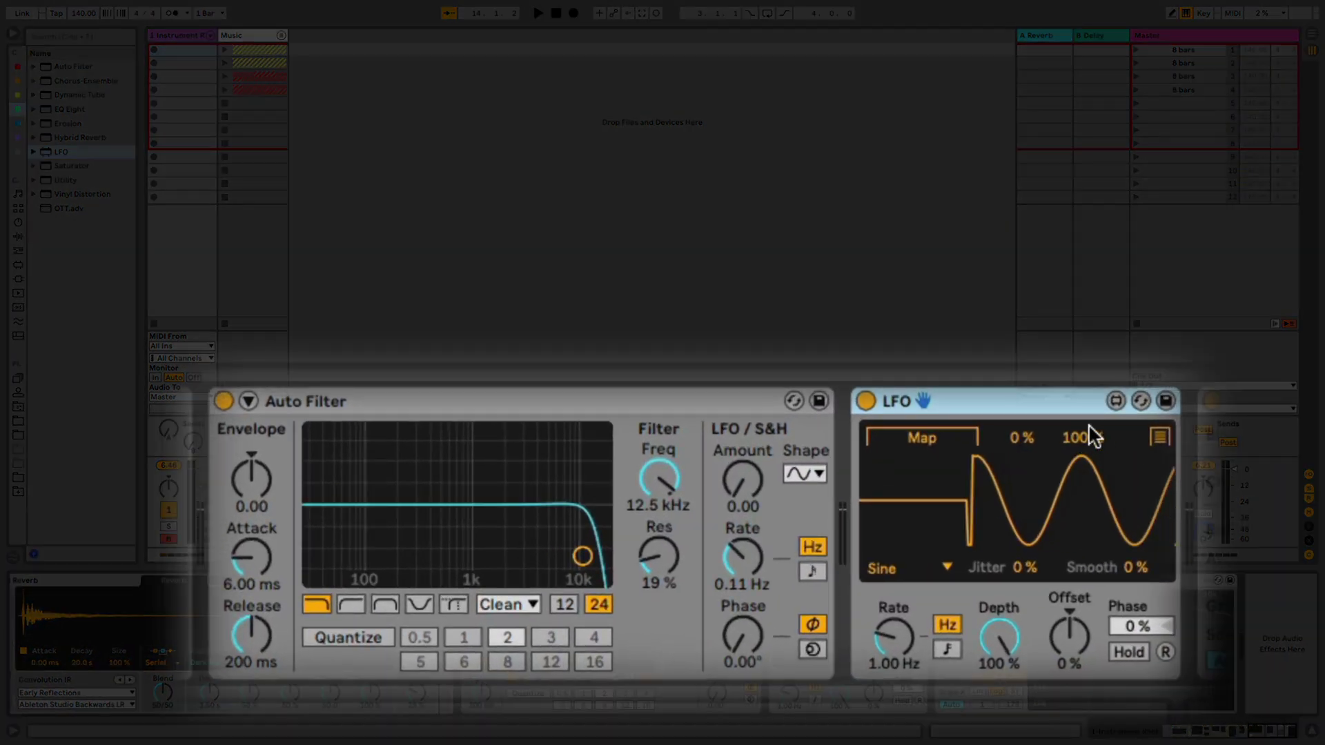
pyautogui.click(939, 456)
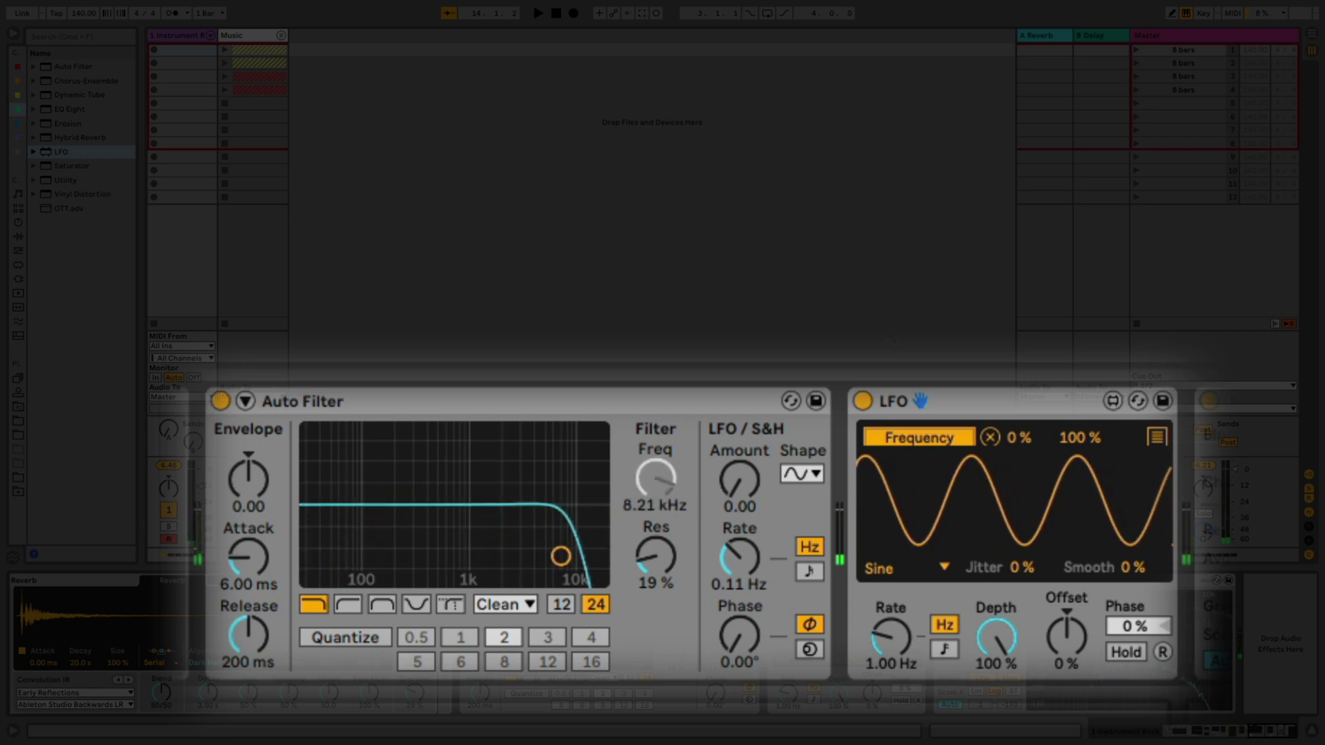
# Step: Limit the LFO's Frequency modulation range to Min 50% and Max 90%
pyautogui.click(1160, 402)
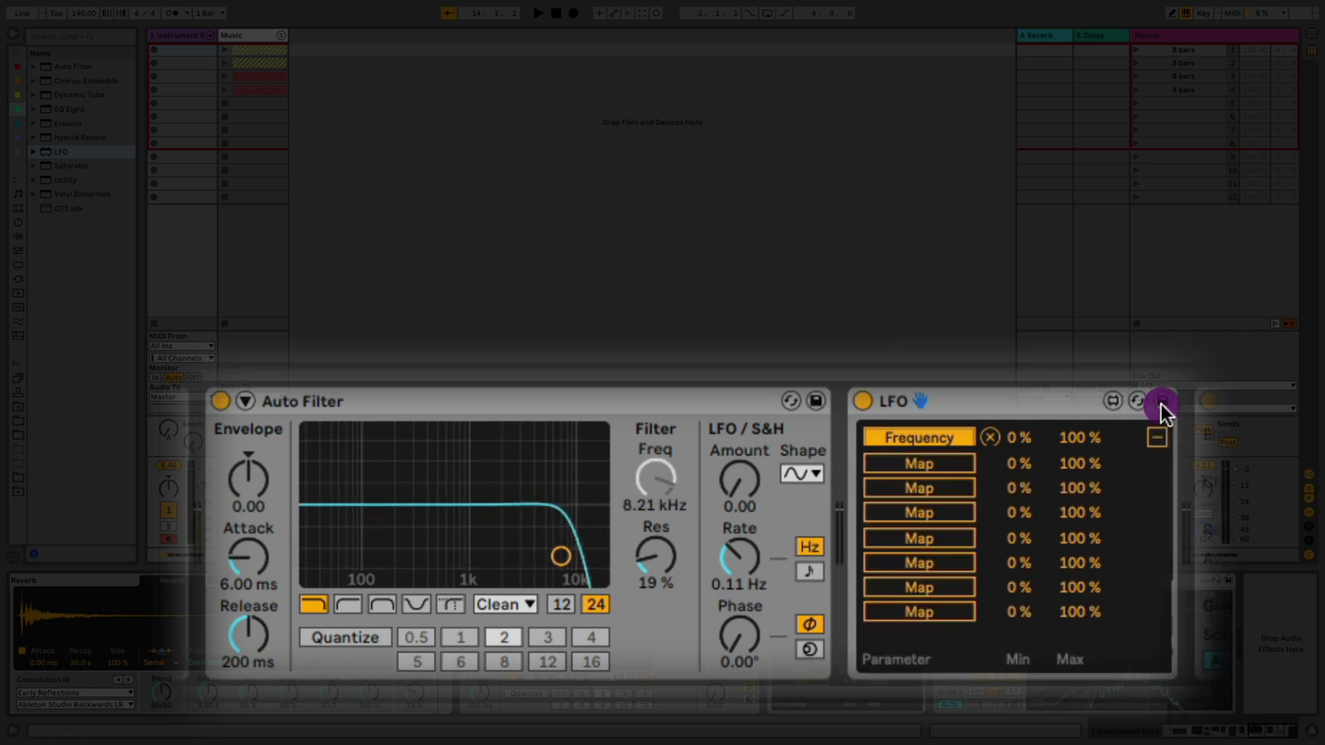
pyautogui.moveTo(1020, 436); pyautogui.dragTo(1020, 411)
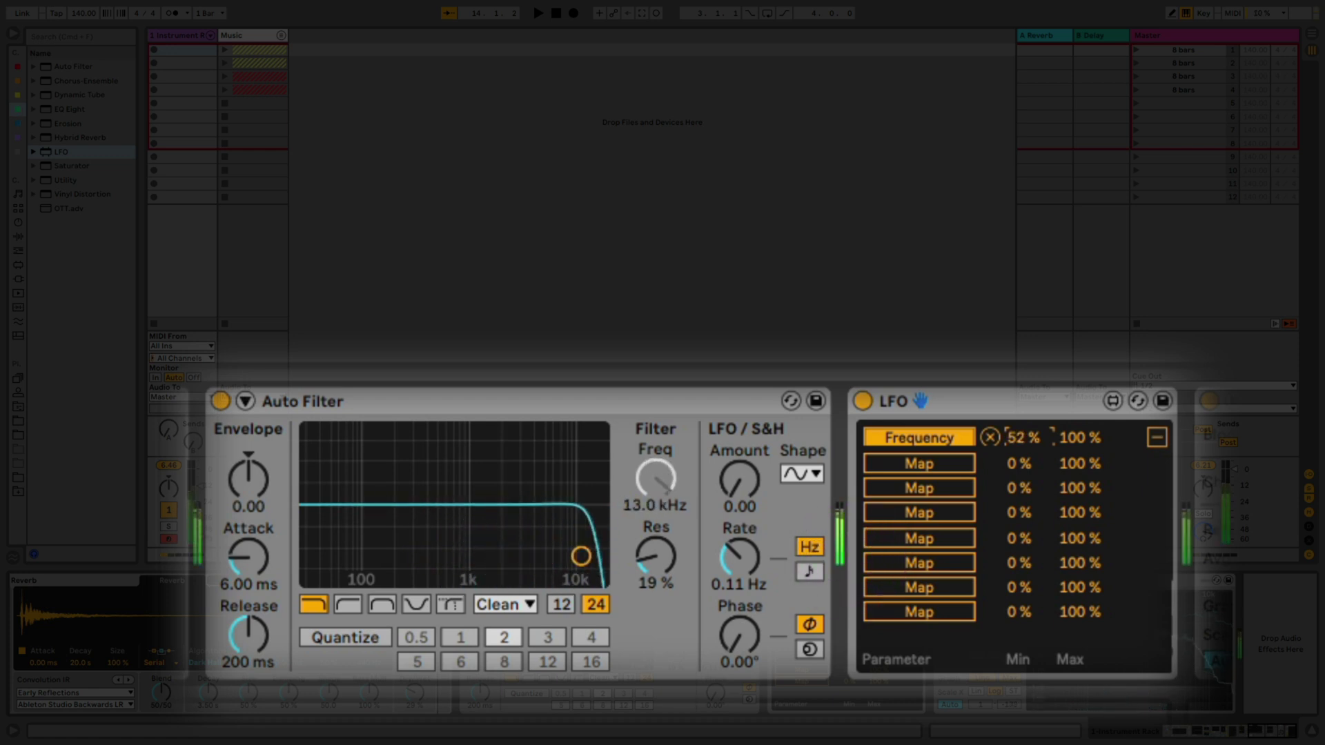
pyautogui.moveTo(1078, 437); pyautogui.dragTo(1078, 447)
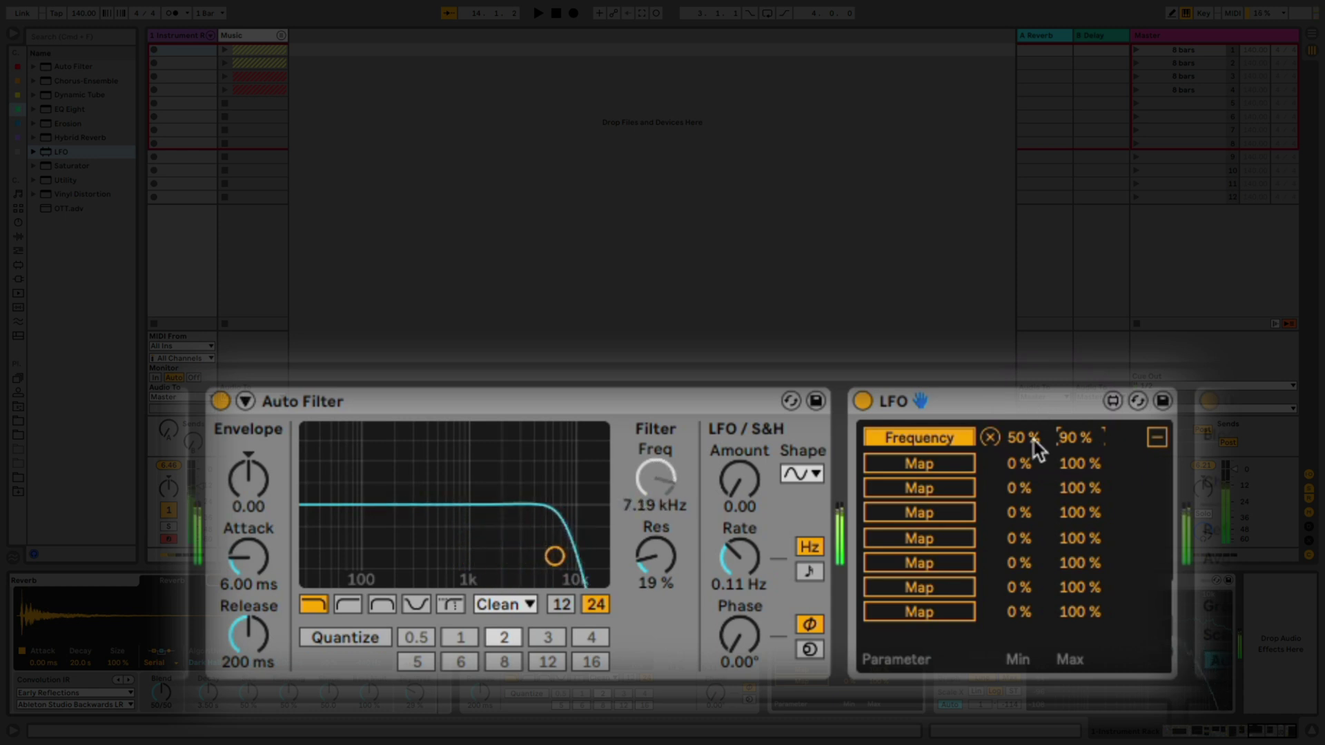
pyautogui.click(1159, 401)
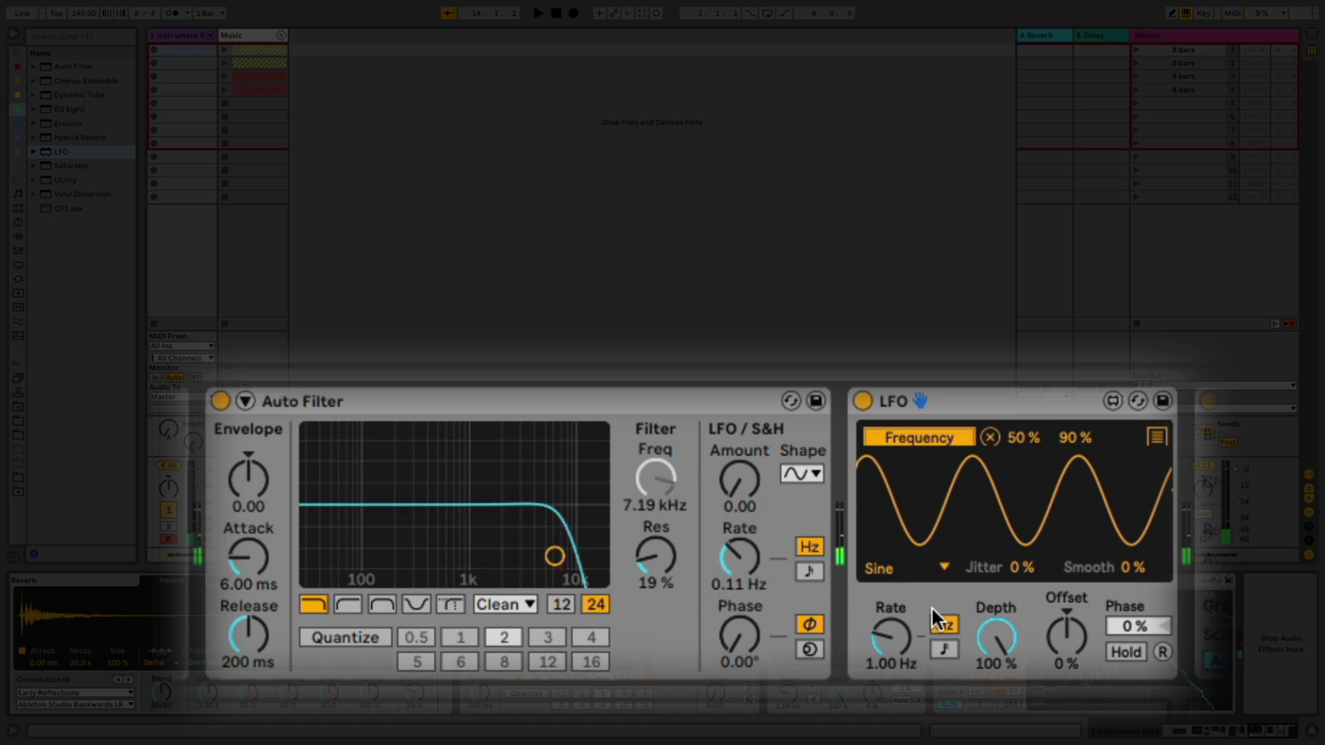
# Step: Switch the LFO rate to tempo sync and settle it at 1
pyautogui.click(944, 648)
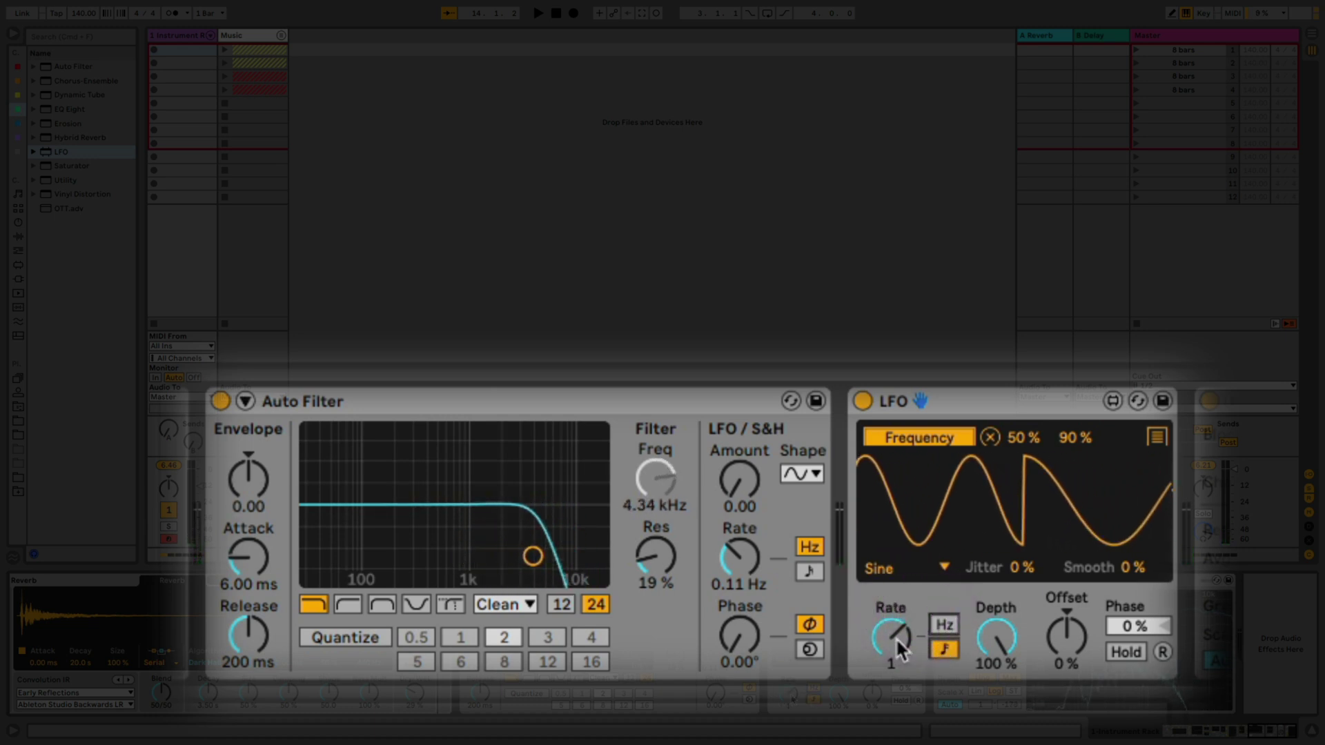
pyautogui.moveTo(897, 640); pyautogui.dragTo(896, 669)
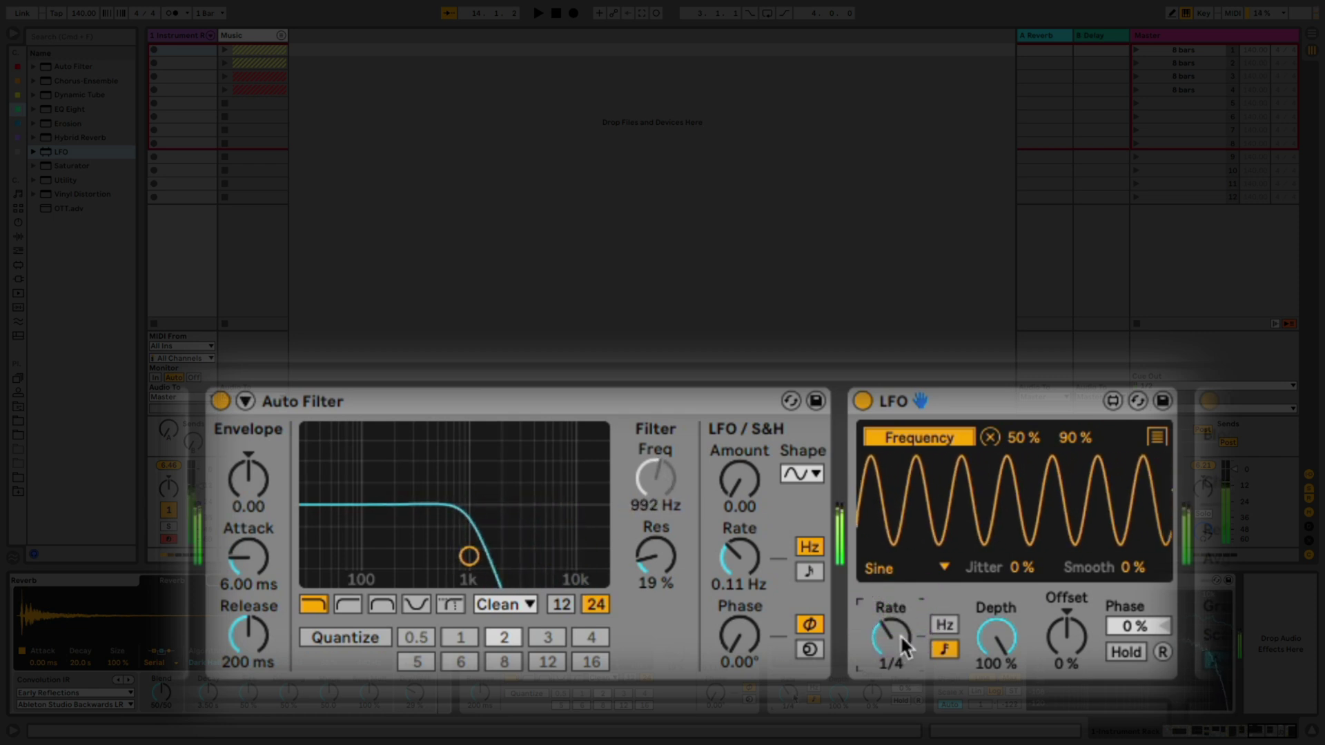
pyautogui.moveTo(900, 635); pyautogui.dragTo(900, 602)
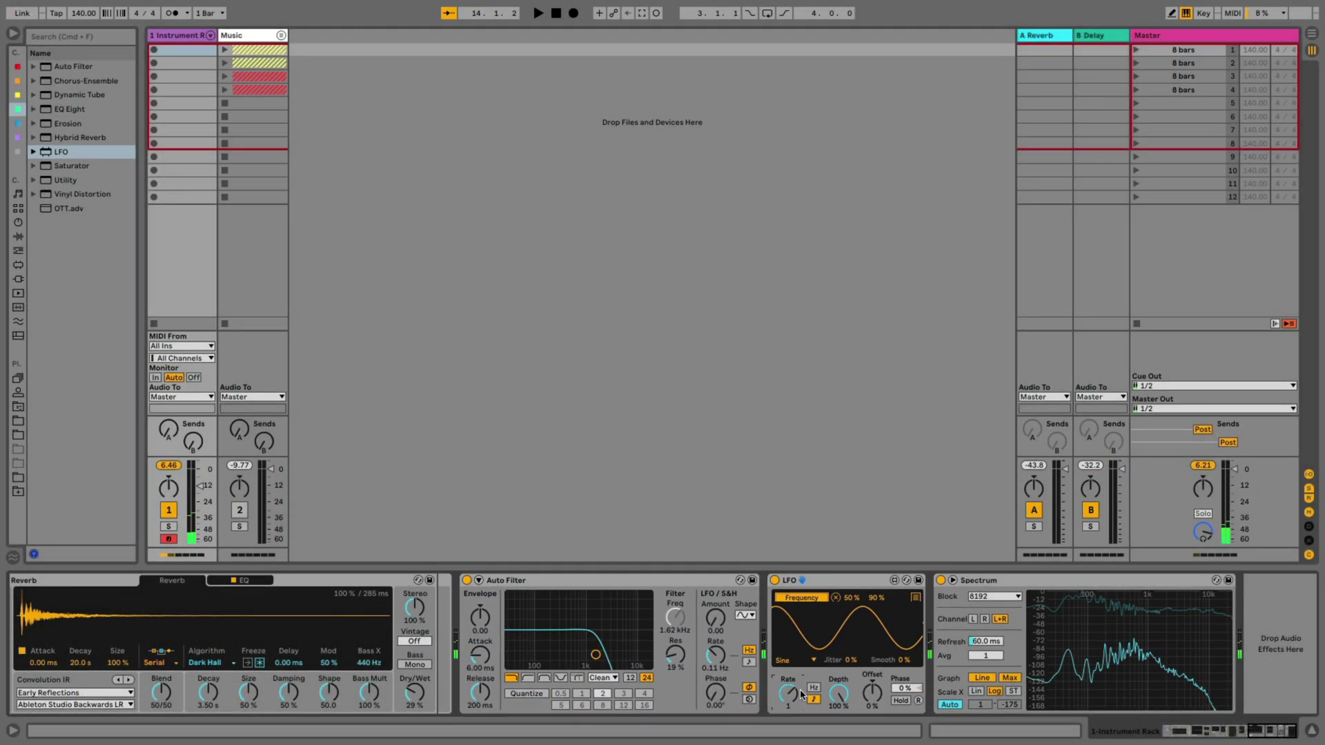
# Step: Insert EQ Eight after the LFO, set its mode to M/S and edit the side channel
pyautogui.click(69, 109)
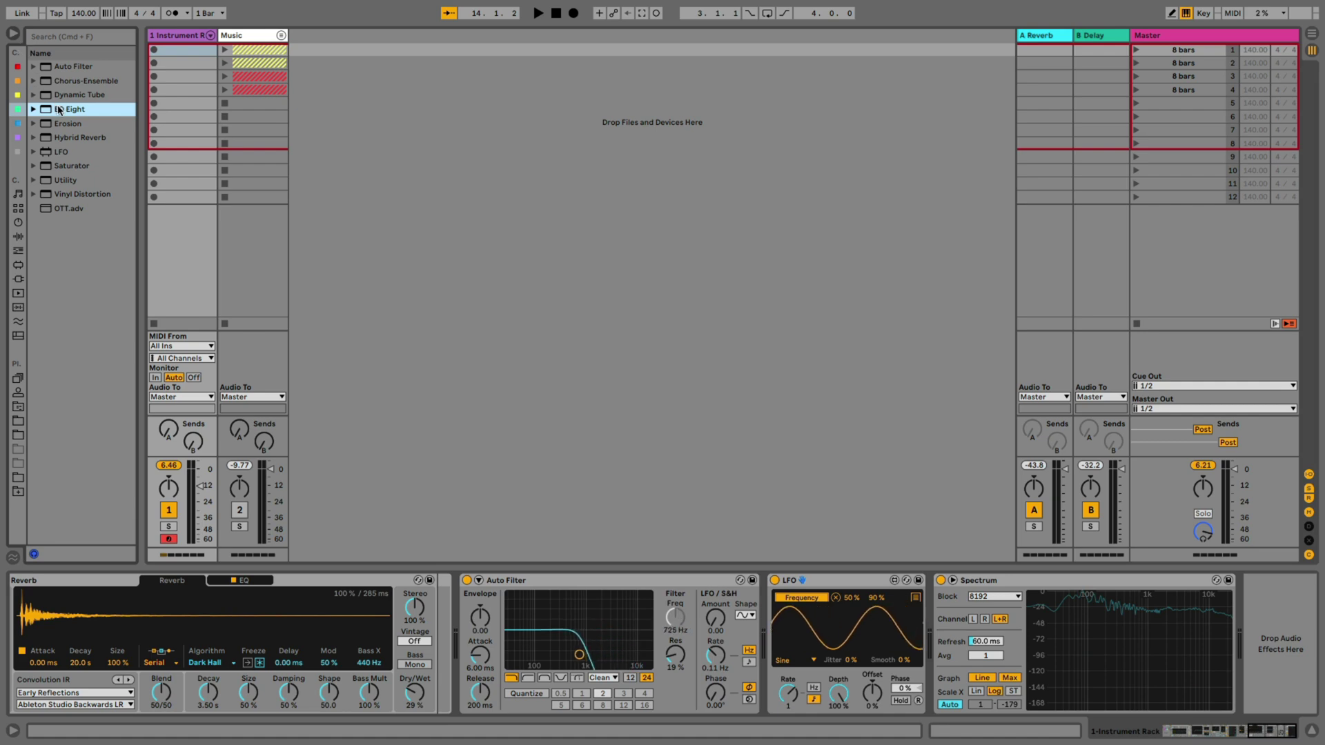
pyautogui.moveTo(846, 482); pyautogui.dragTo(940, 605)
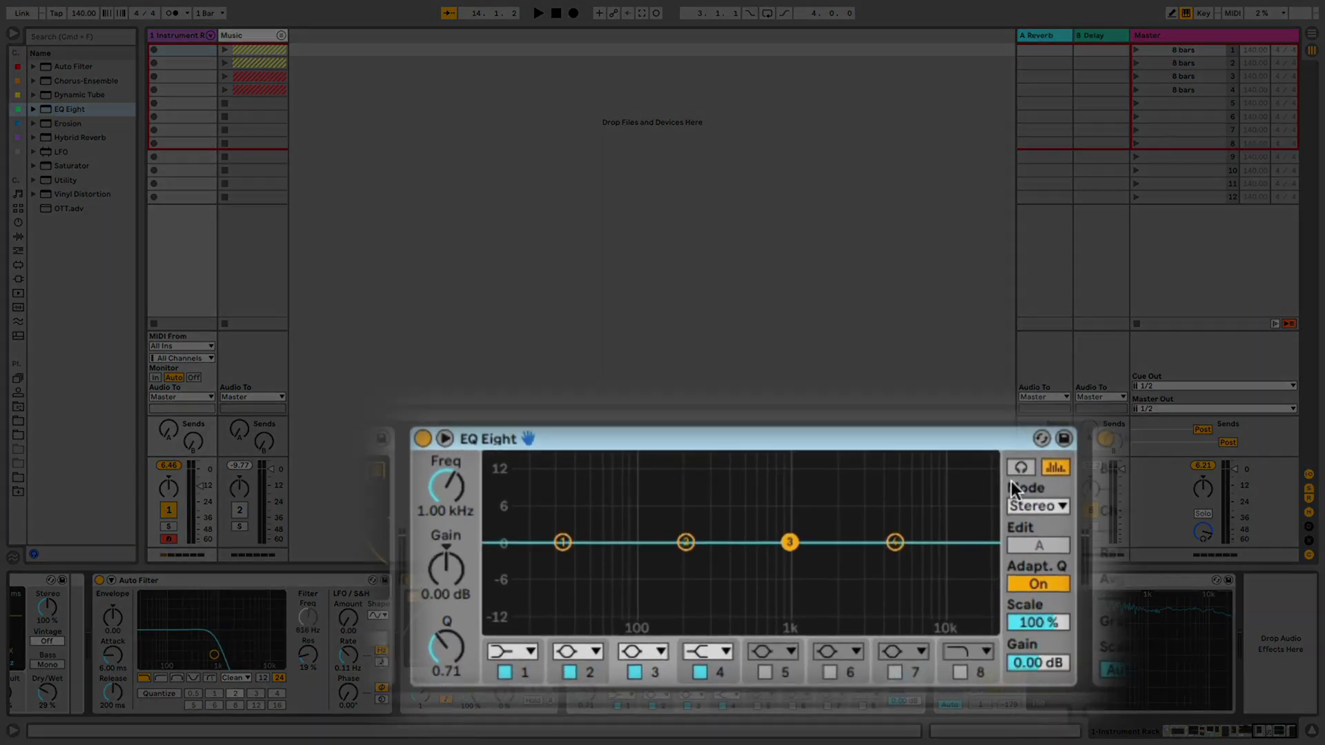
pyautogui.click(1001, 617)
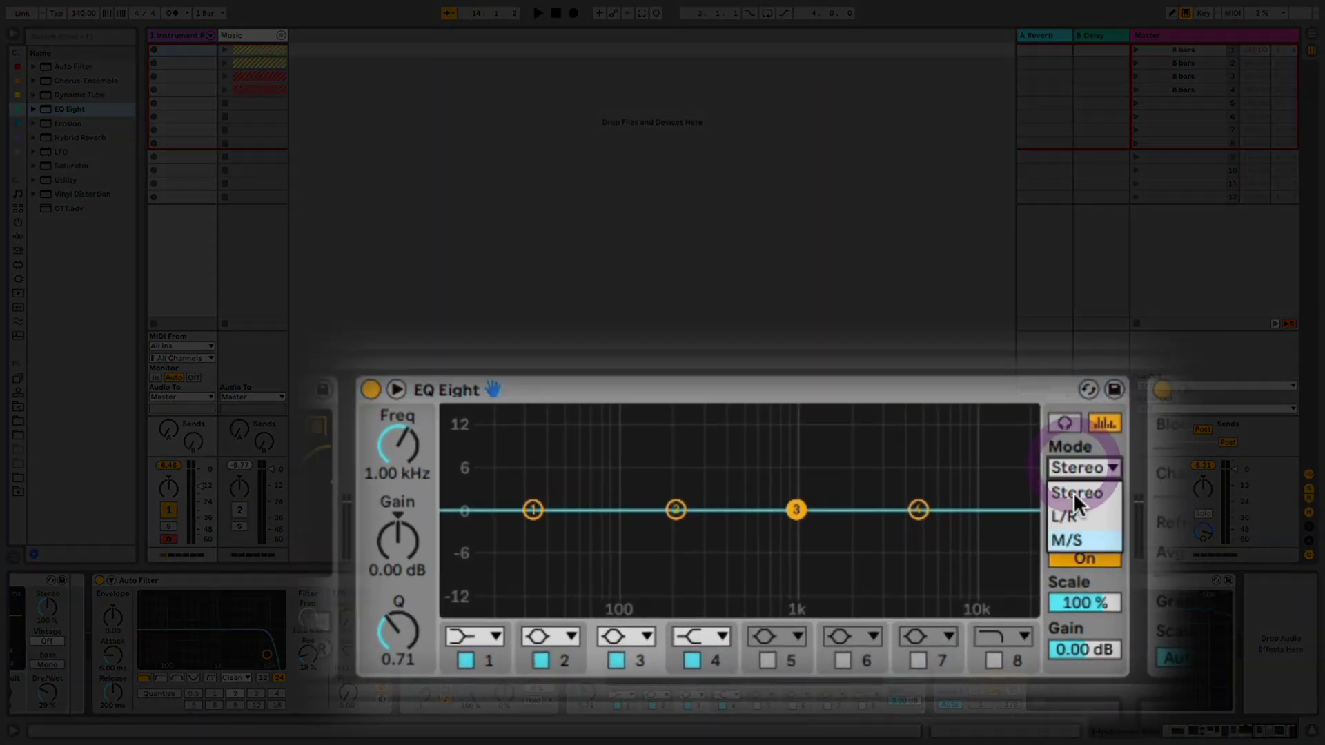
pyautogui.click(1066, 541)
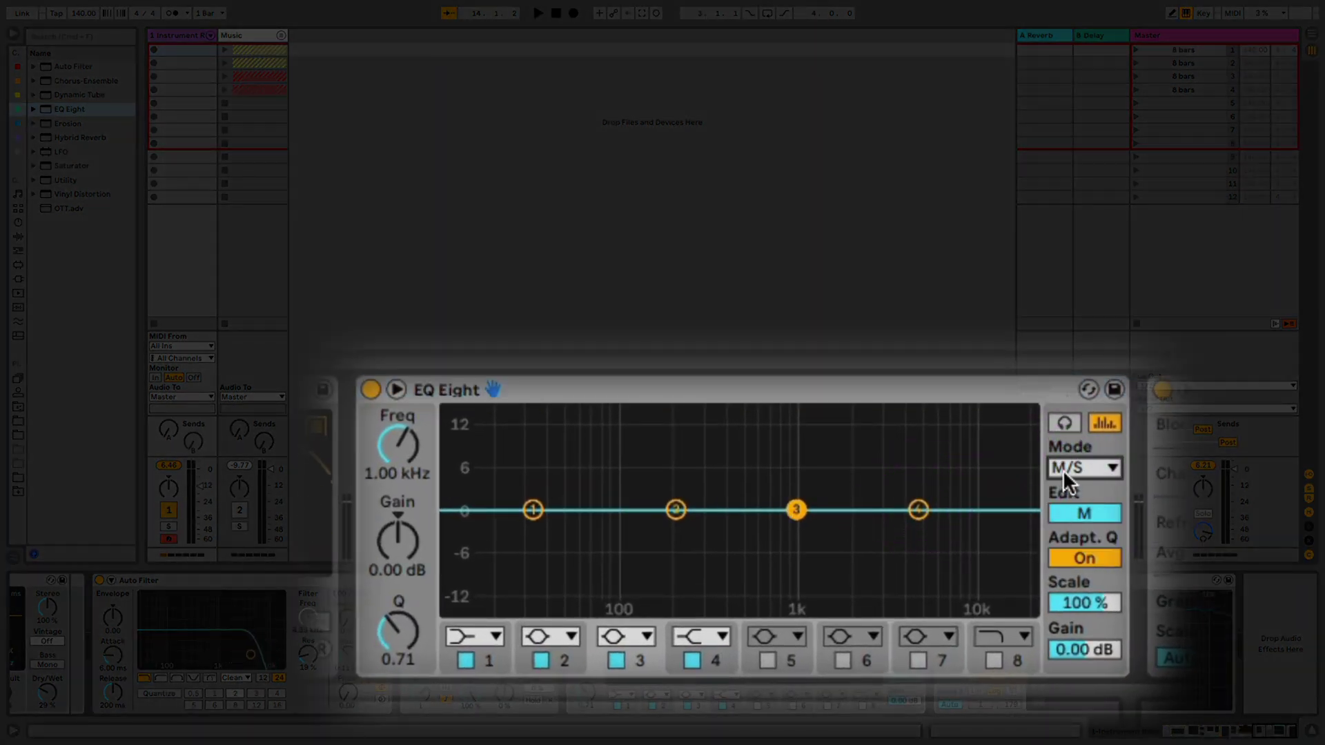
pyautogui.click(1076, 513)
# Step: Give the sides a 48 dB low cut near 245 Hz and a -6.07 dB dip at 12.6 kHz
pyautogui.click(466, 661)
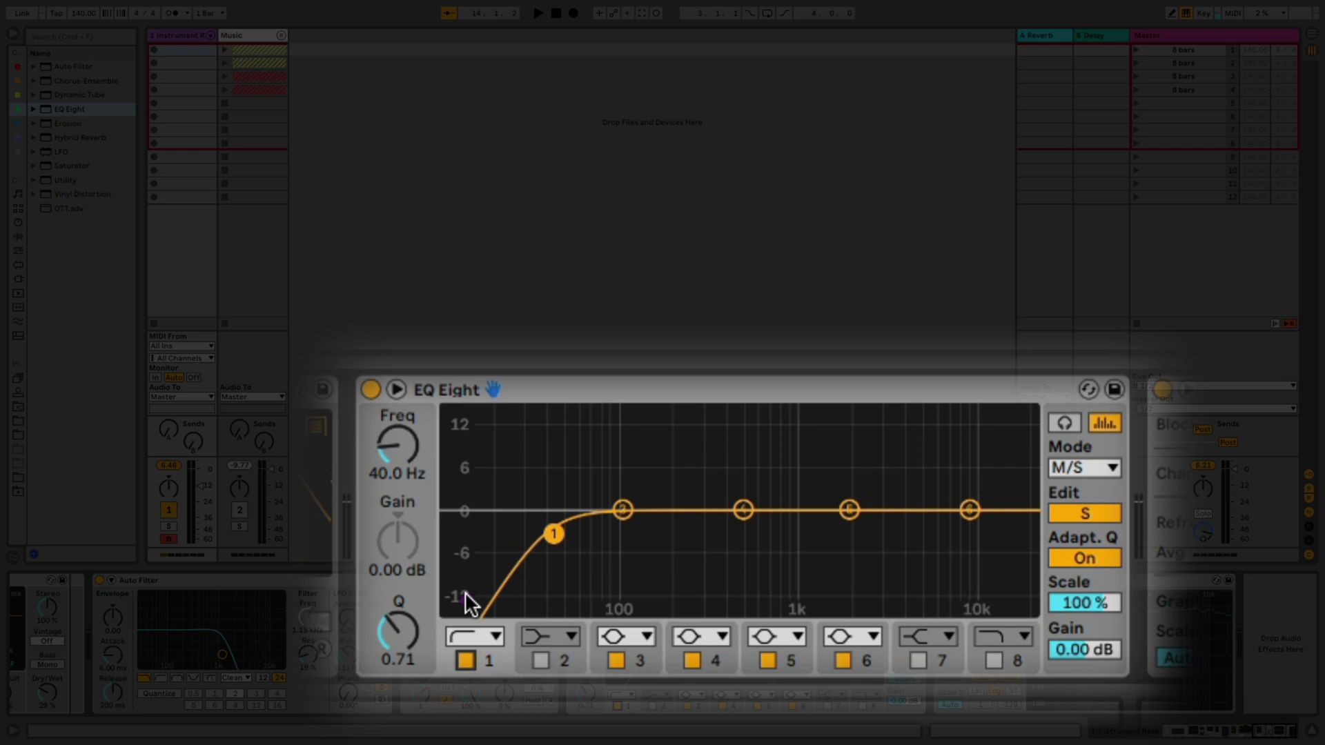
pyautogui.moveTo(474, 637); pyautogui.dragTo(498, 439)
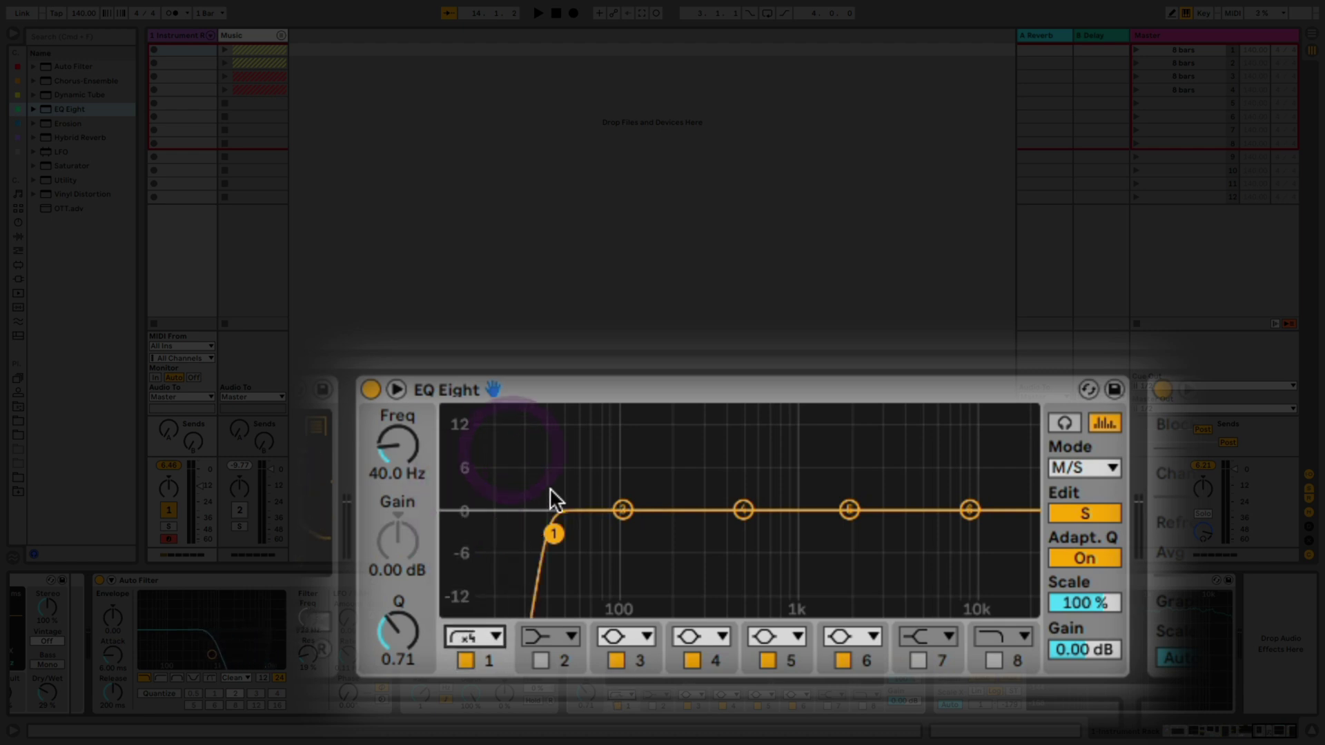
pyautogui.moveTo(553, 533); pyautogui.dragTo(667, 543)
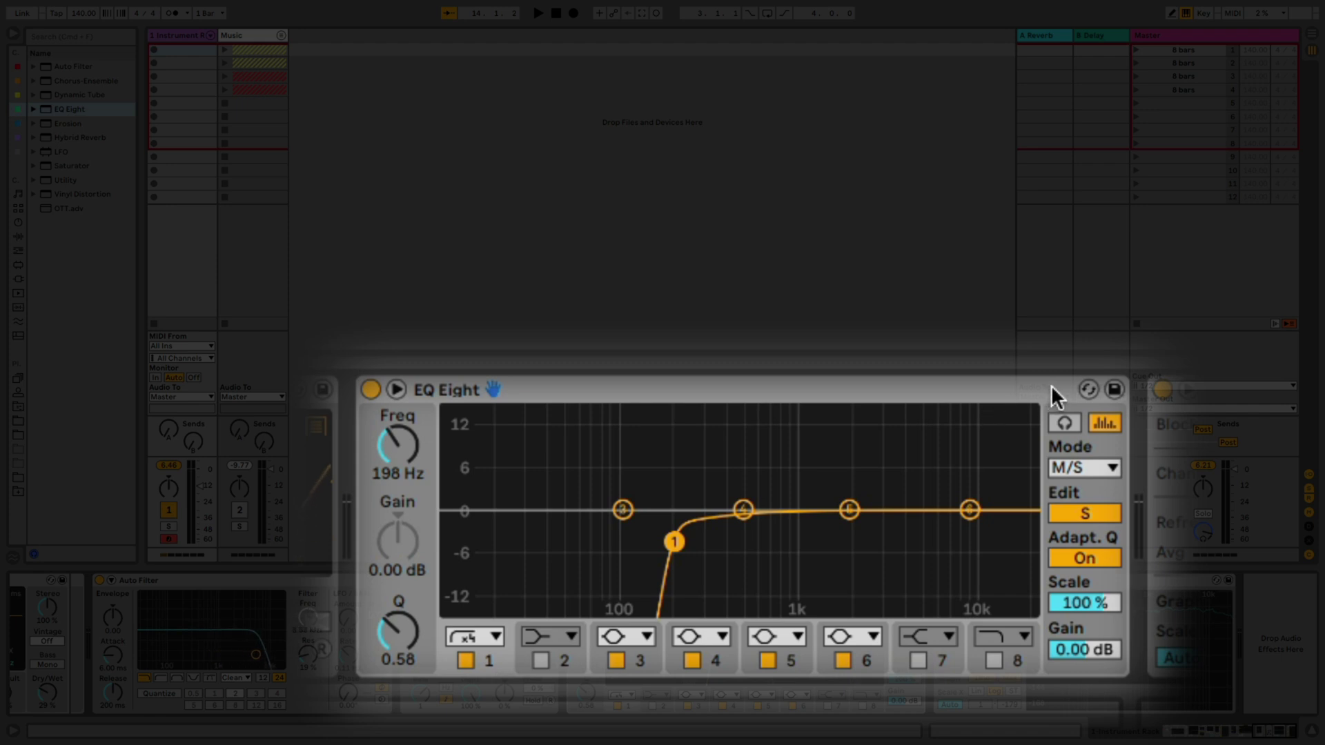
pyautogui.click(1064, 423)
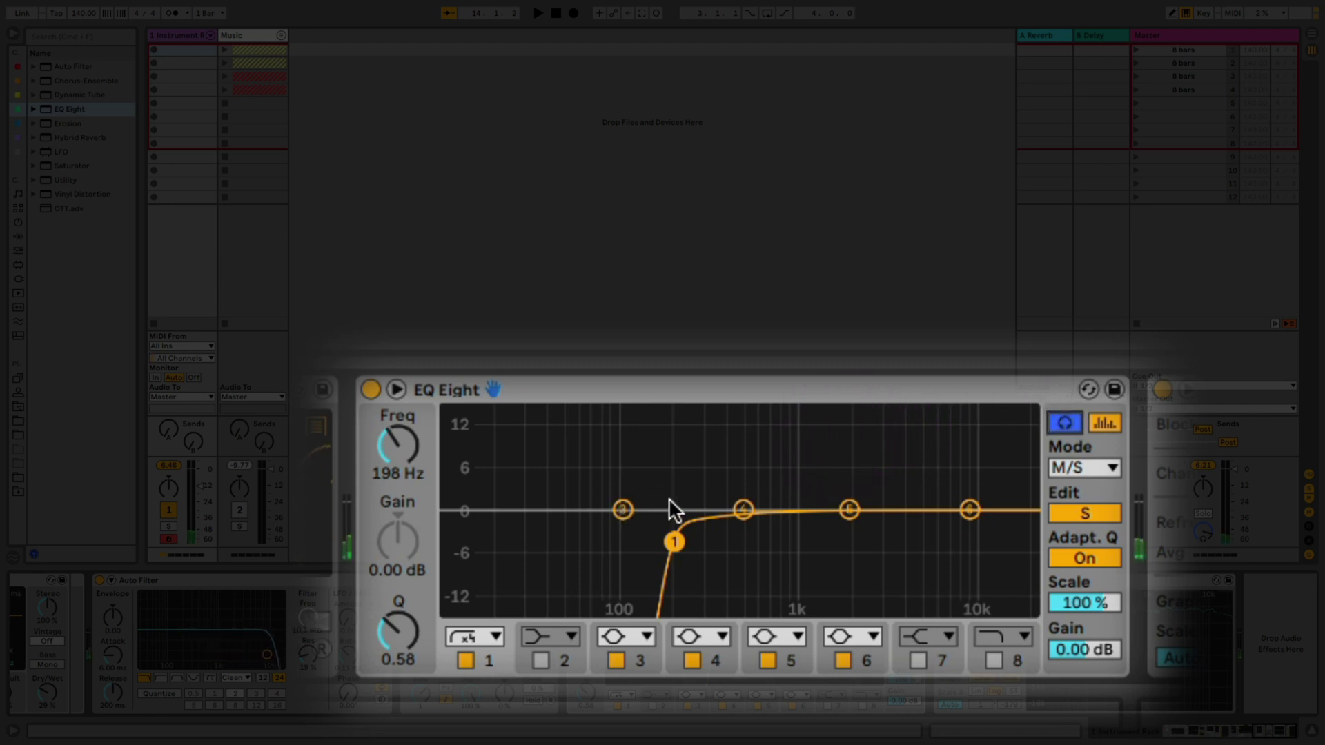
pyautogui.moveTo(674, 542)
pyautogui.mouseDown()
pyautogui.moveTo(722, 541)
pyautogui.moveTo(690, 541)
pyautogui.mouseUp()
pyautogui.moveTo(849, 509); pyautogui.dragTo(988, 549)
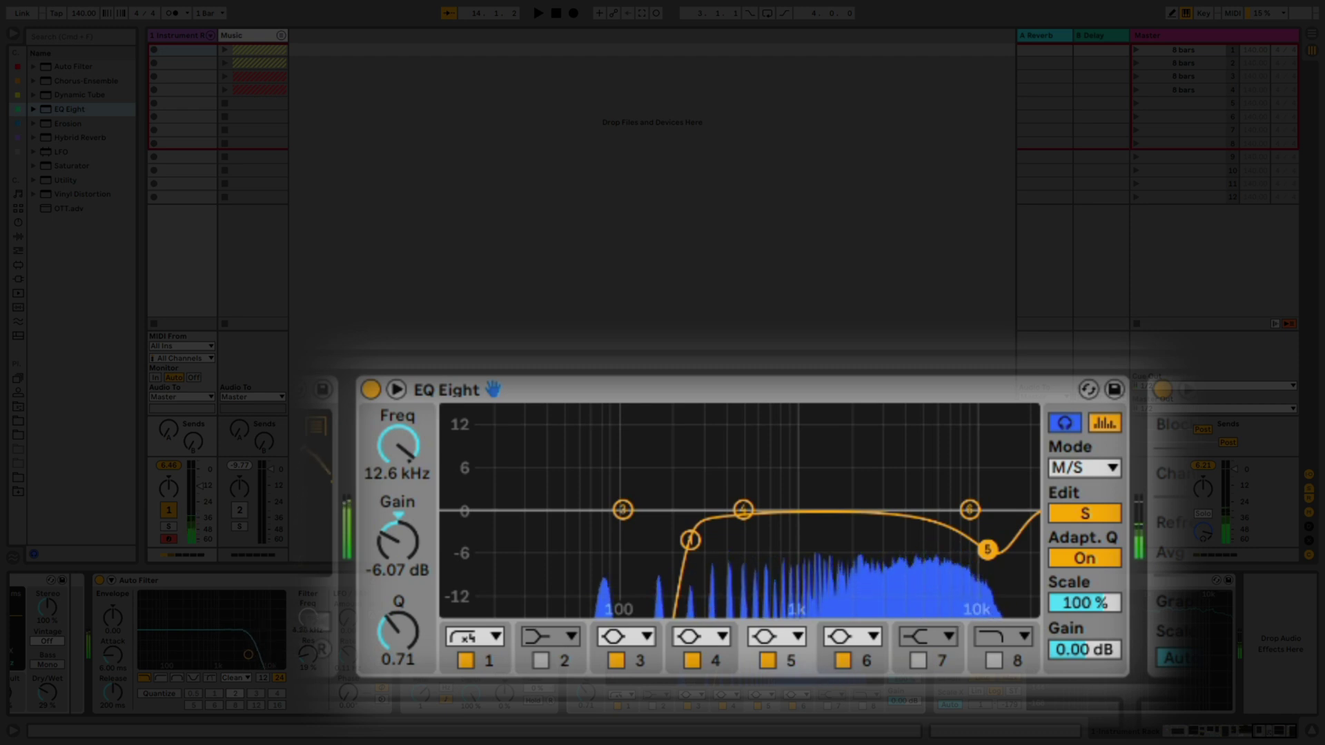
# Step: On the mid channel, pull EQ band 3 down to -4.59 dB at 2.02 kHz
pyautogui.click(1073, 474)
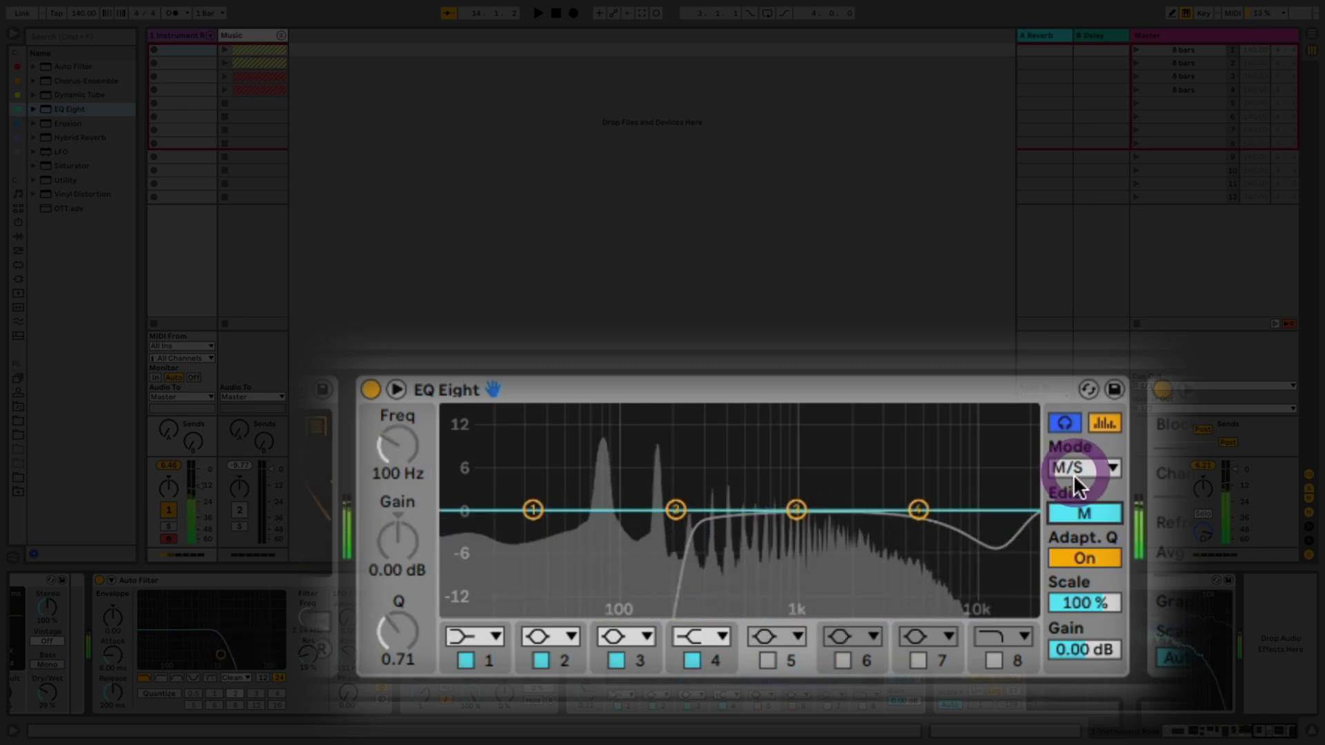
pyautogui.moveTo(796, 510); pyautogui.dragTo(848, 541)
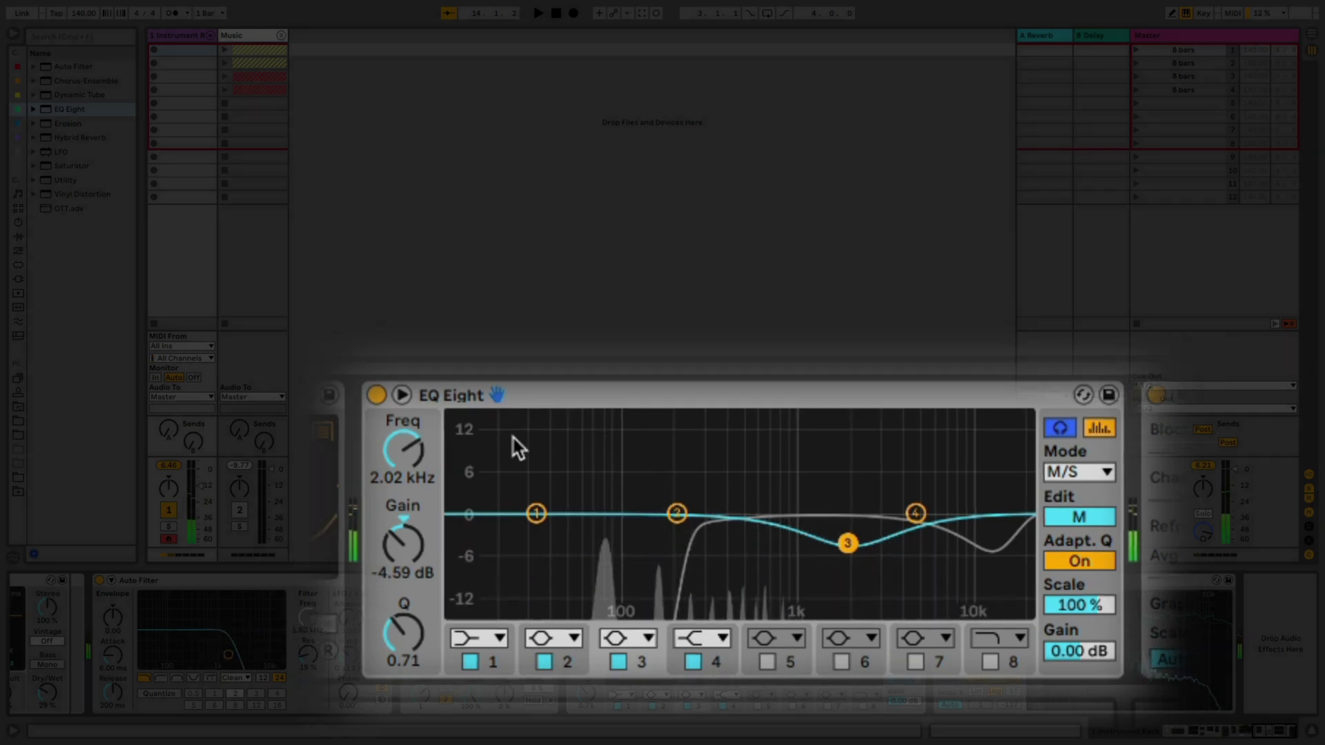
# Step: Show the rack's macros and map Vinyl Distortion's Drive to Macro 1
pyautogui.hscroll(-5, 90, 564)
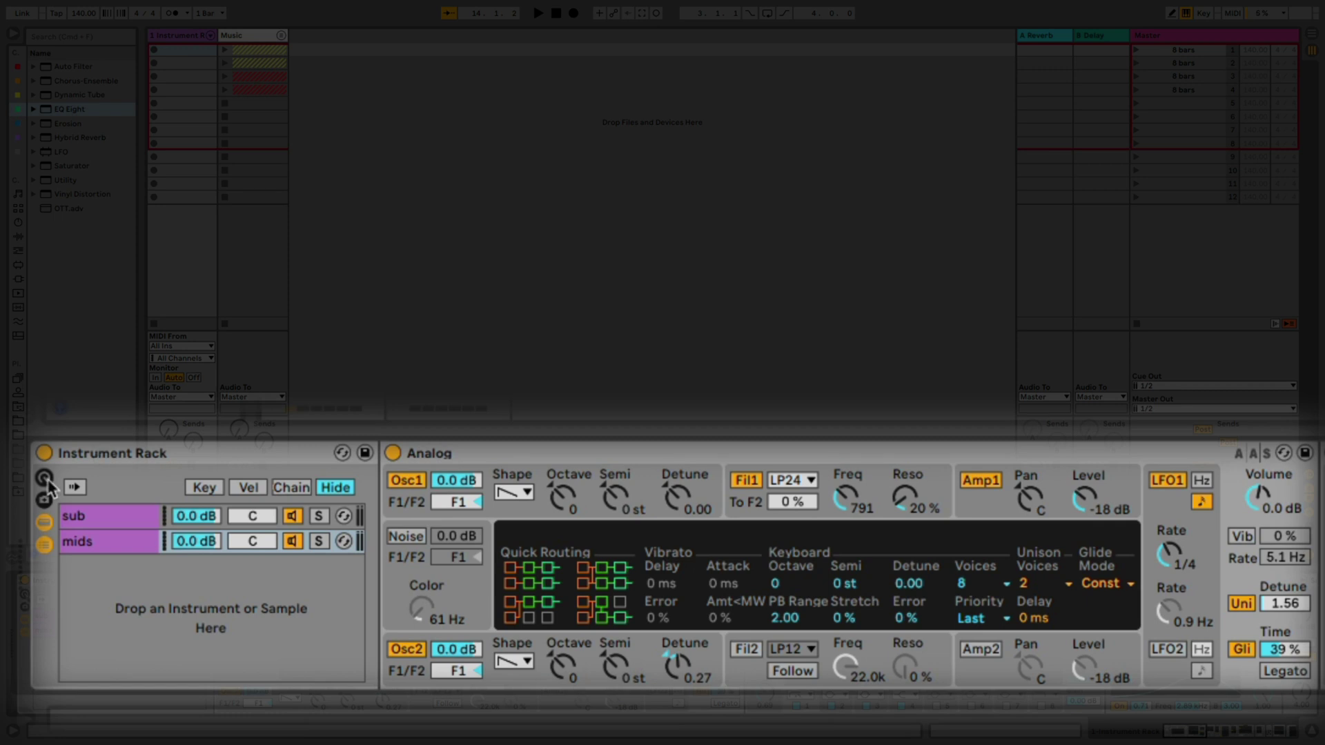
pyautogui.click(45, 479)
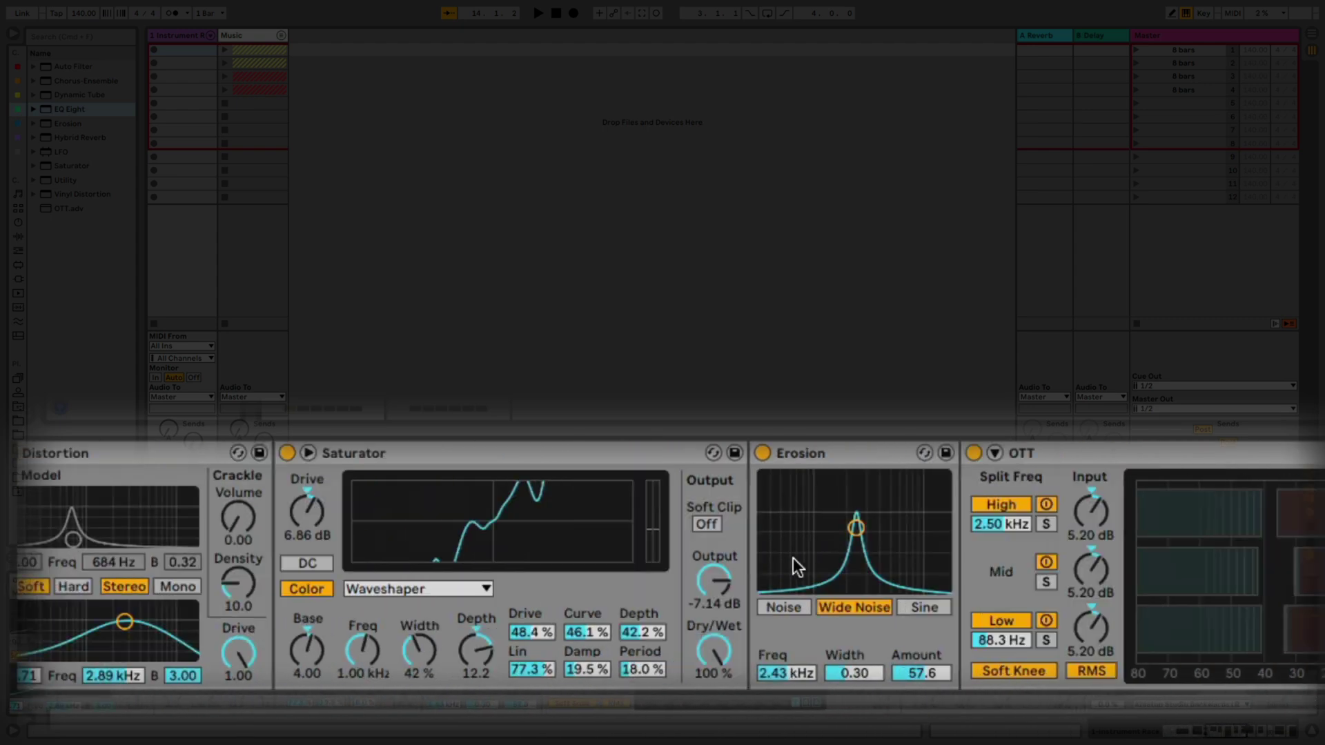
pyautogui.hscroll(10, 795, 557)
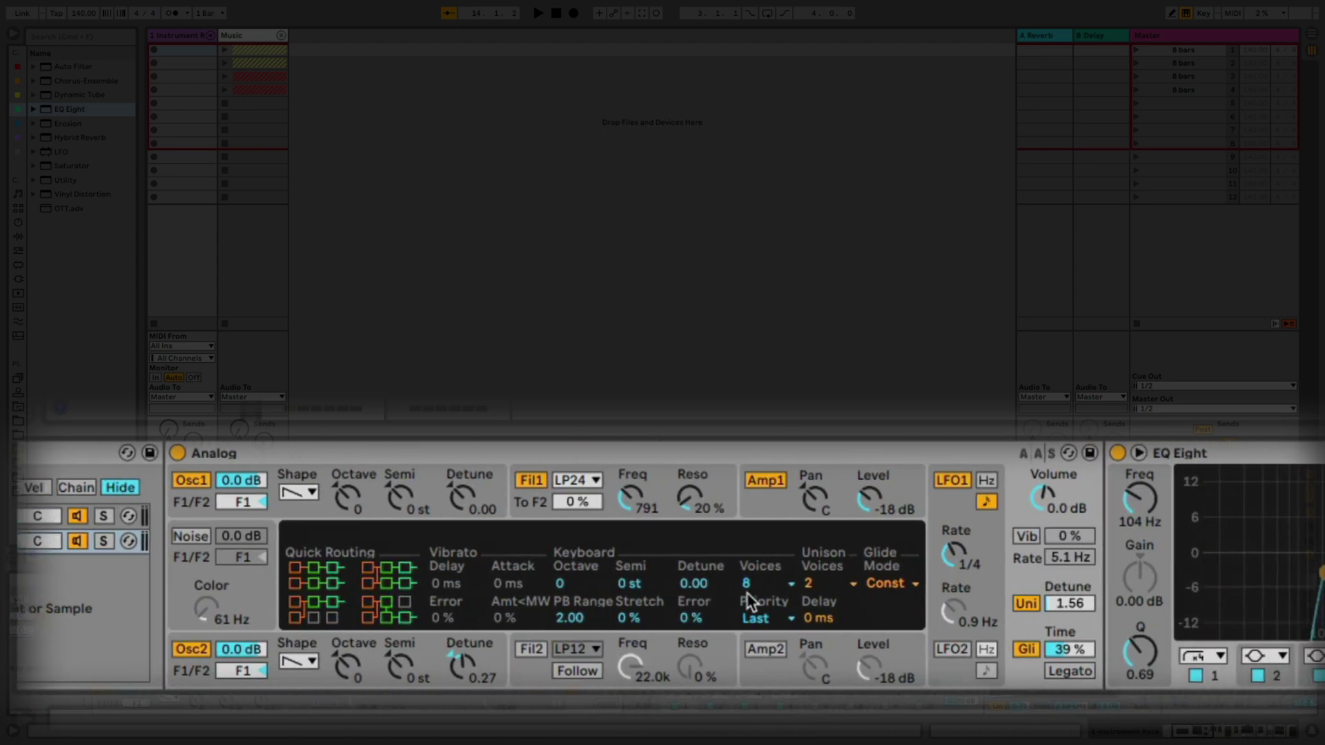
pyautogui.hscroll(5, 750, 601)
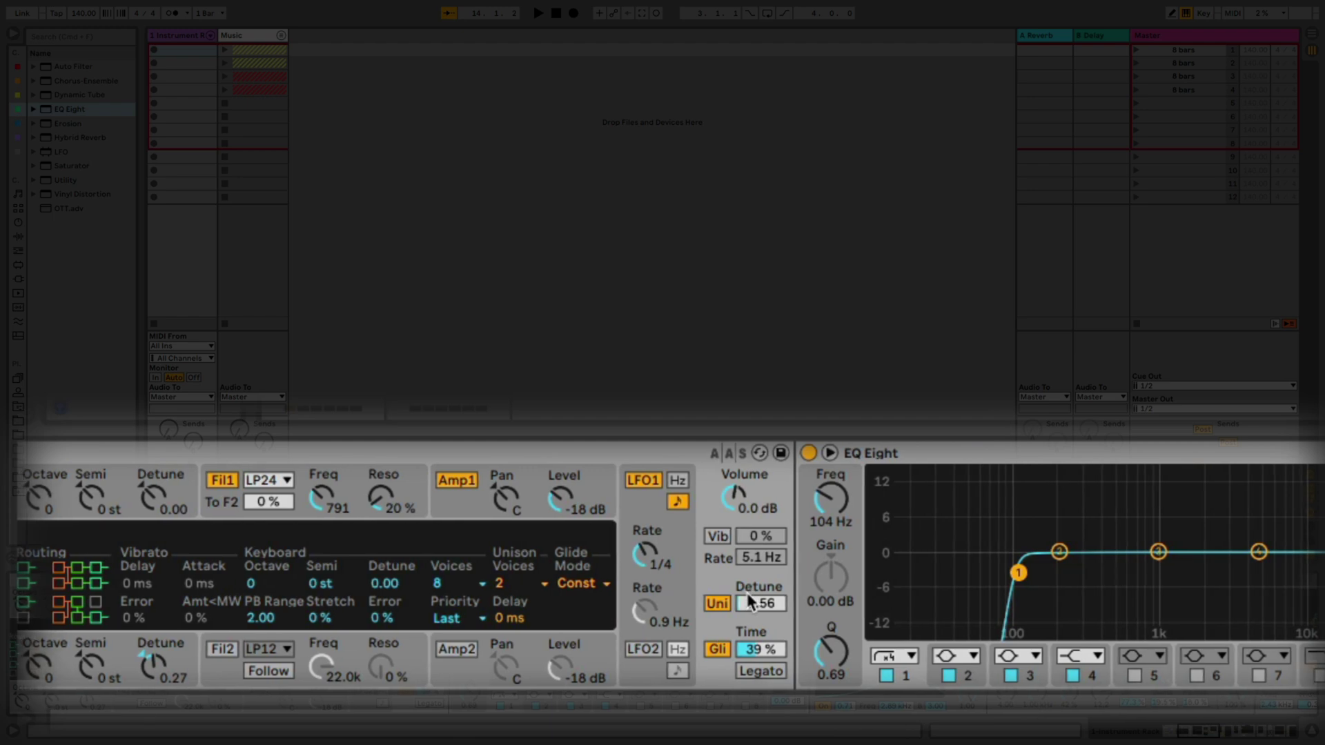
pyautogui.hscroll(6, 748, 595)
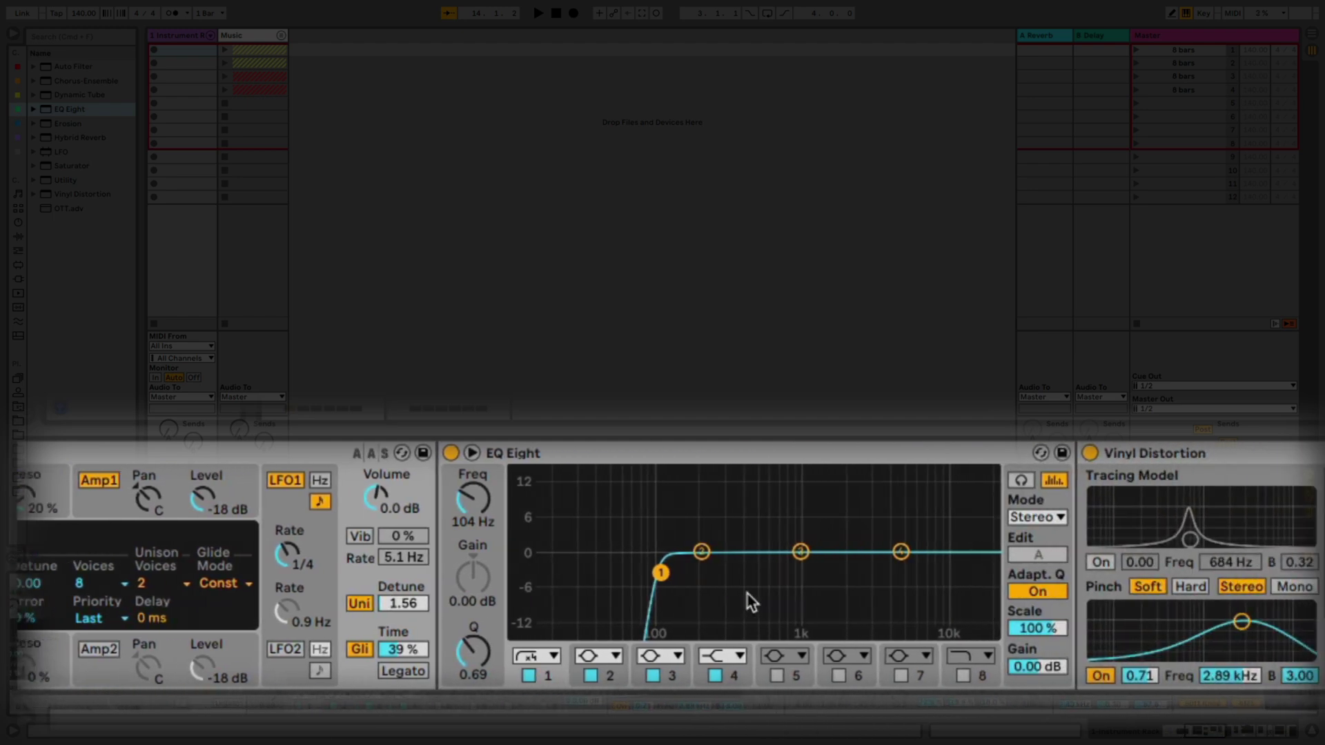
pyautogui.hscroll(6, 799, 558)
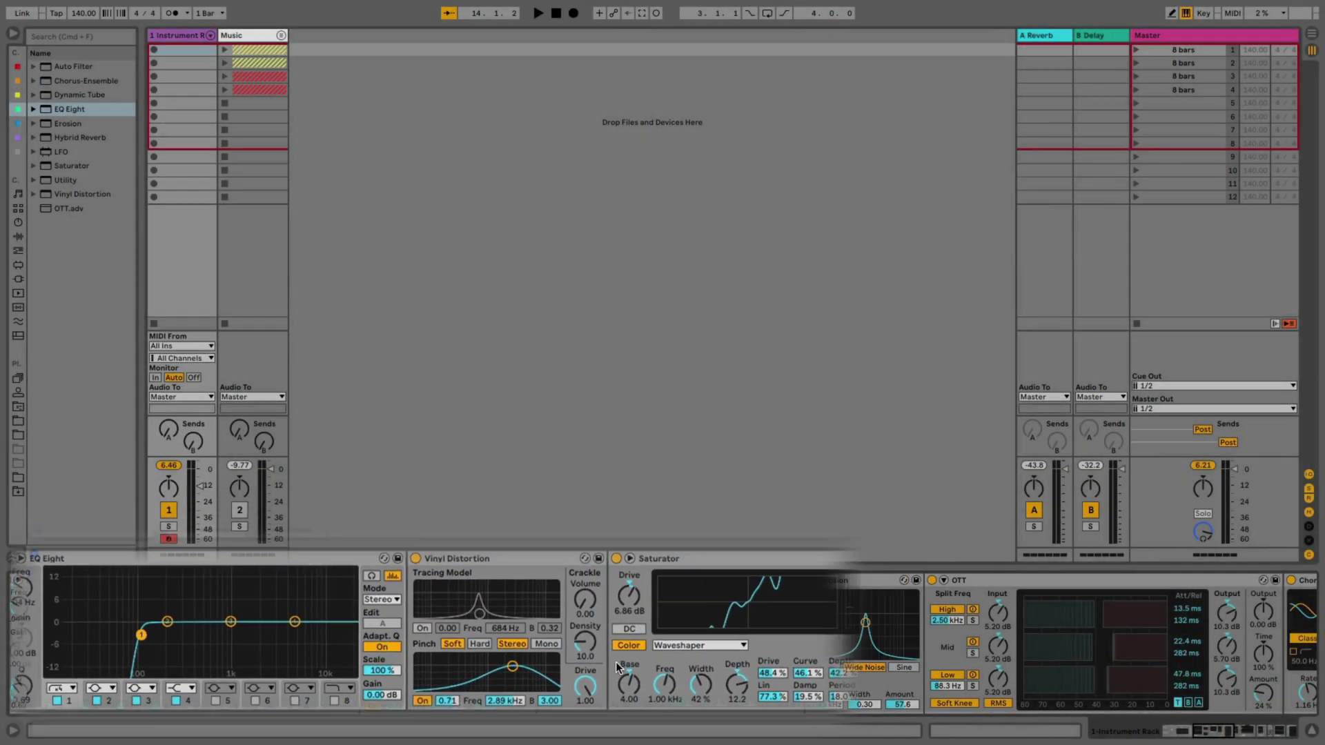
pyautogui.rightClick(517, 694)
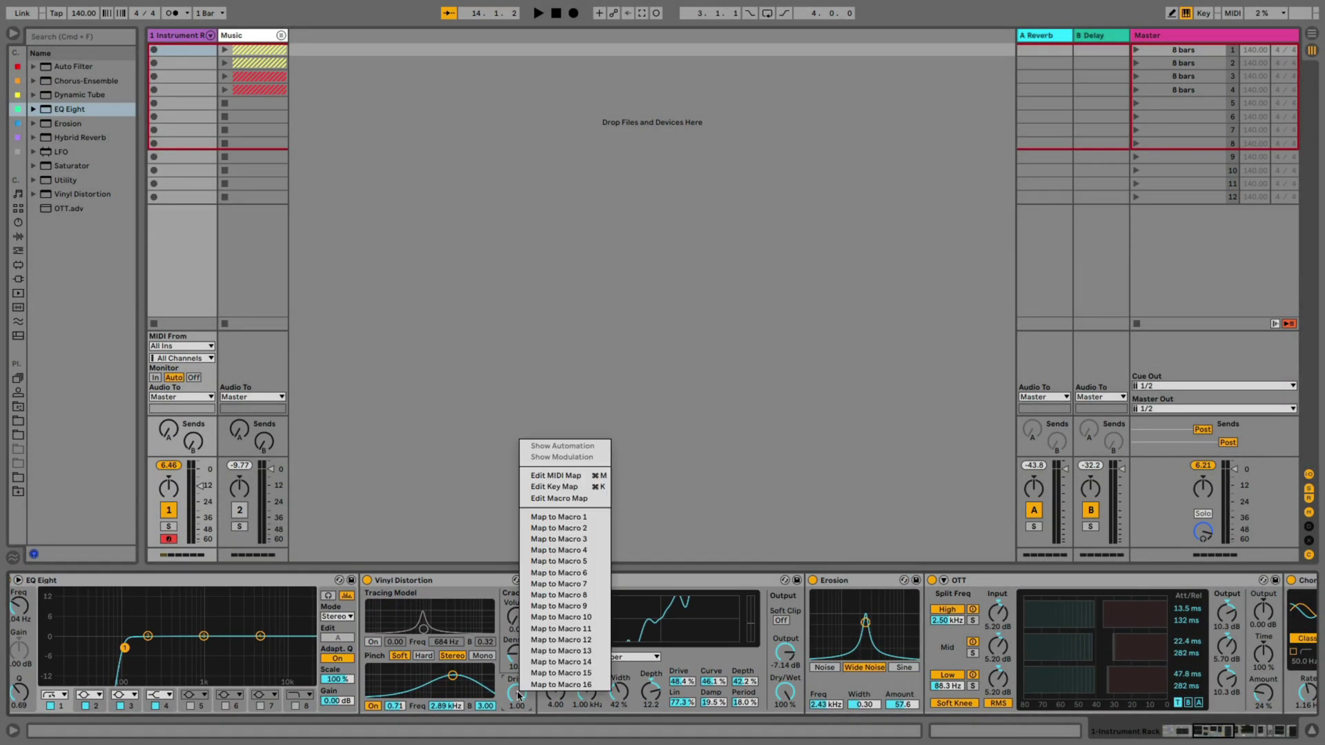
pyautogui.click(543, 518)
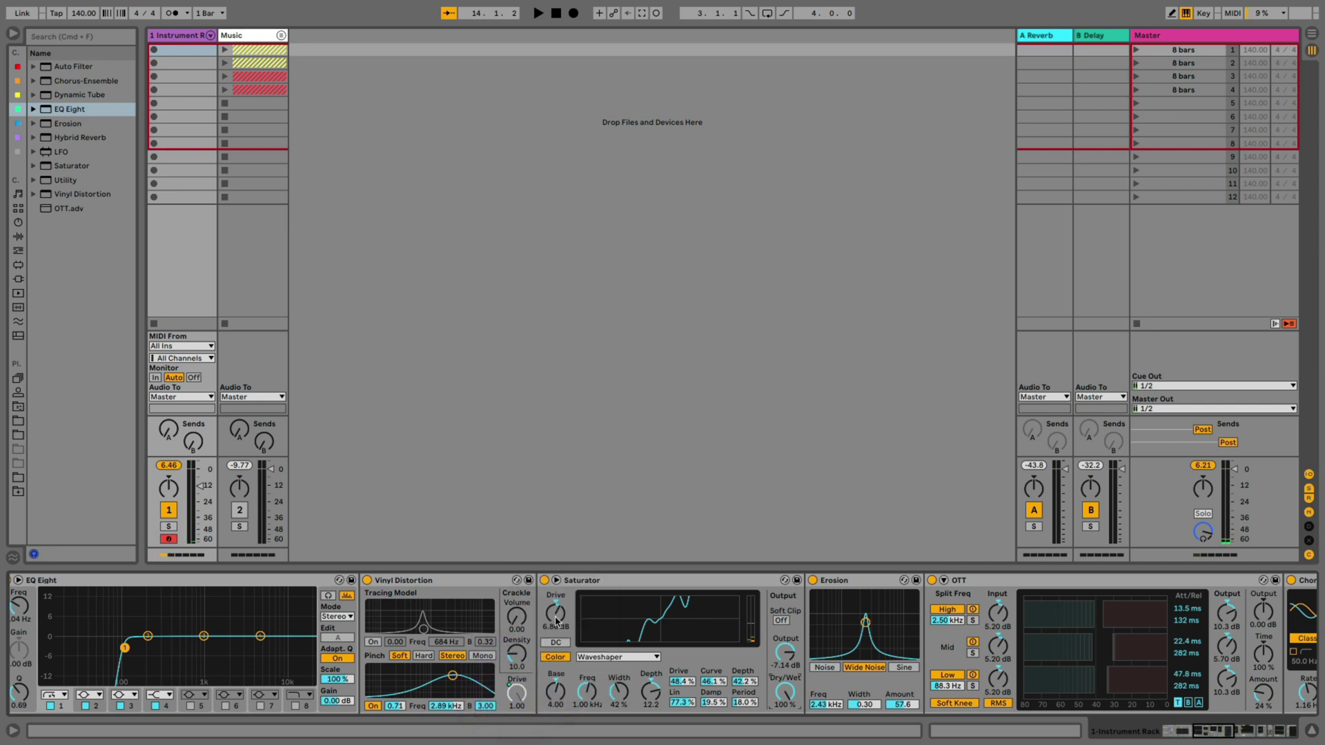
# Step: Map Saturator Drive to Macro 2, Erosion Amount to Macro 3 and OTT Amount to Macro 4
pyautogui.rightClick(556, 614)
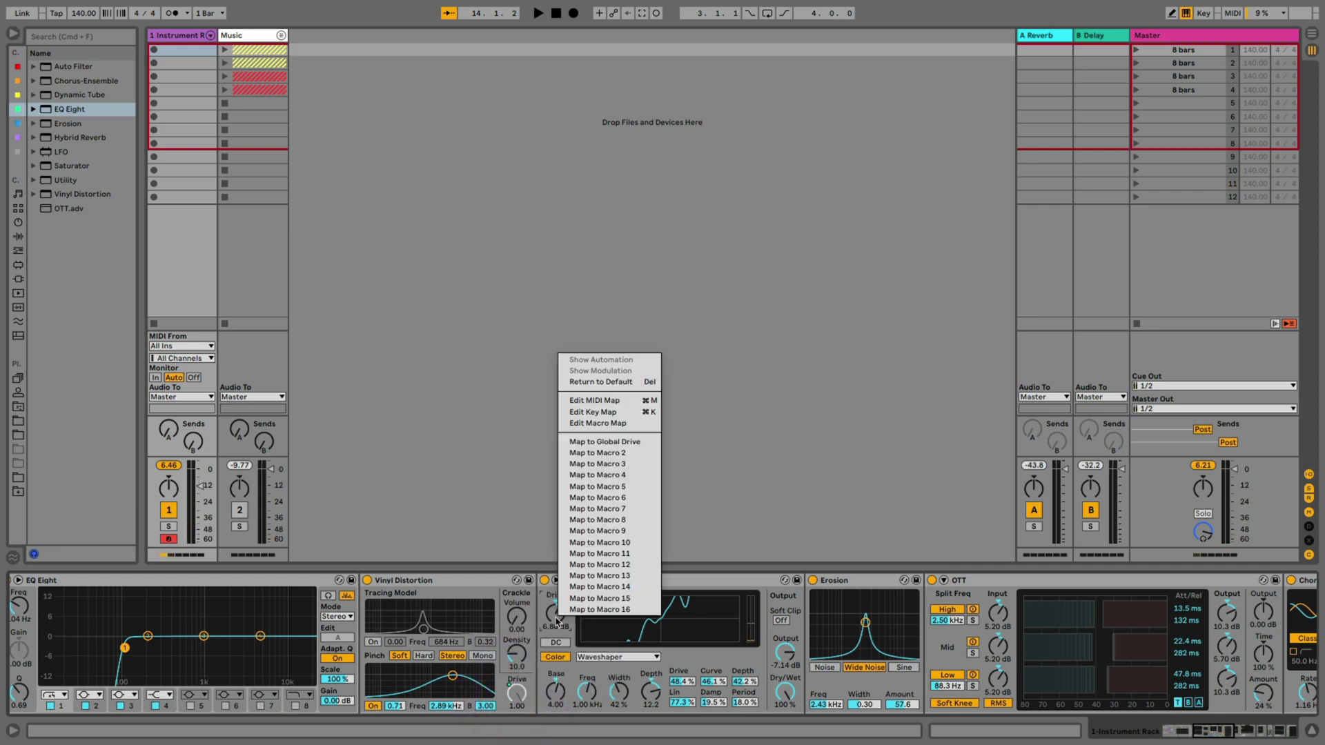
pyautogui.click(596, 454)
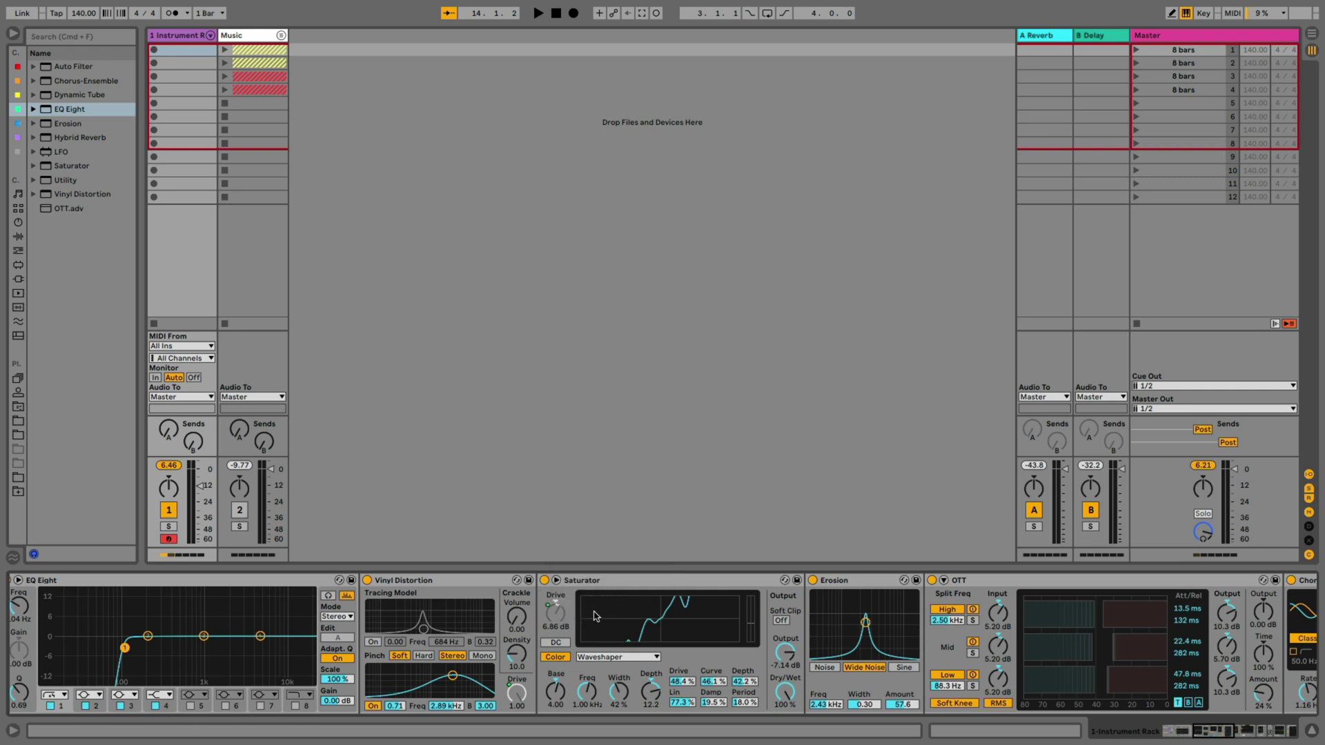
pyautogui.rightClick(901, 705)
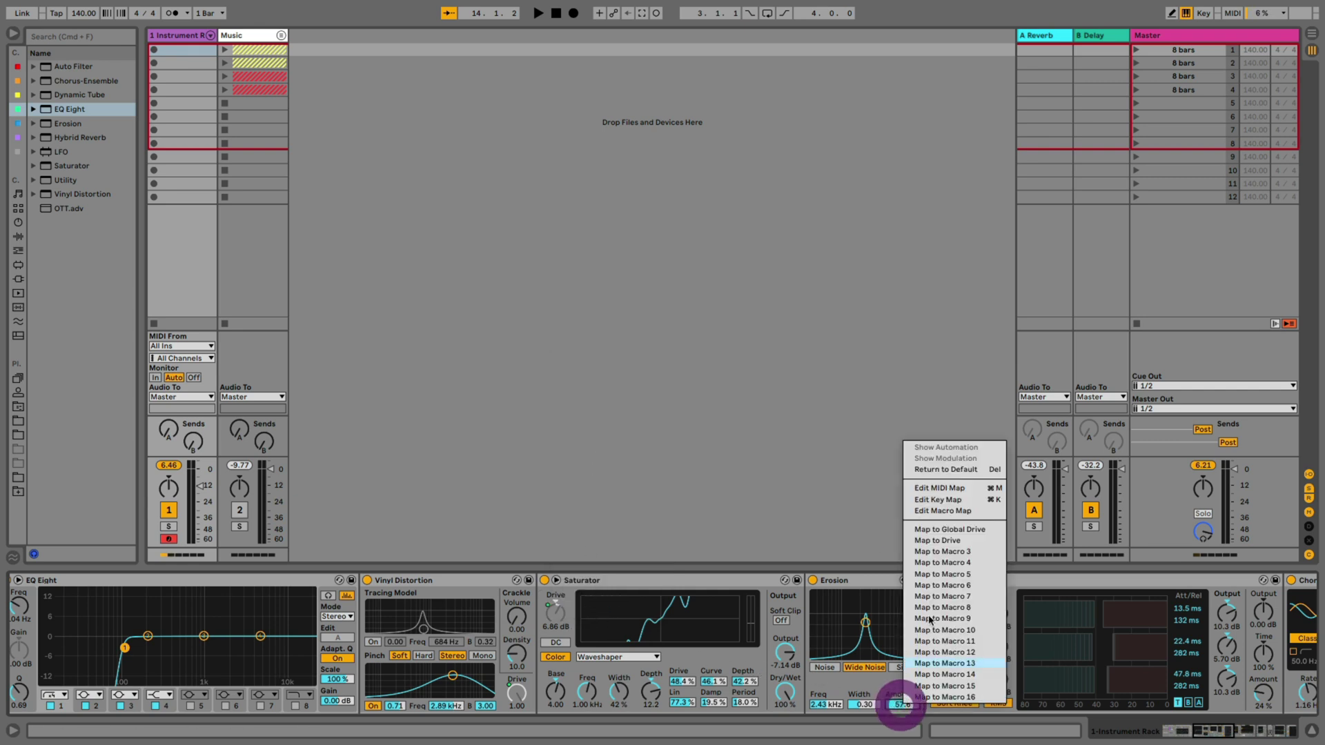
pyautogui.click(941, 551)
pyautogui.hscroll(5, 897, 696)
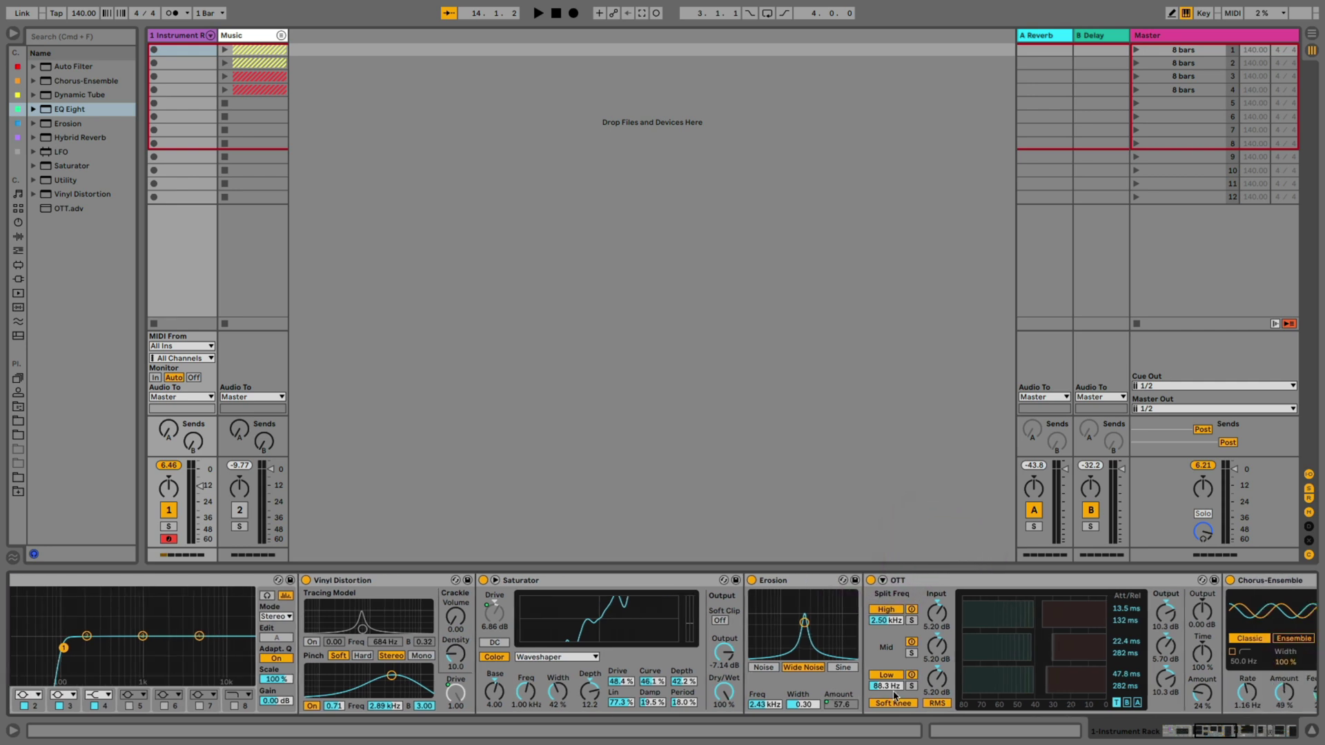
pyautogui.rightClick(957, 697)
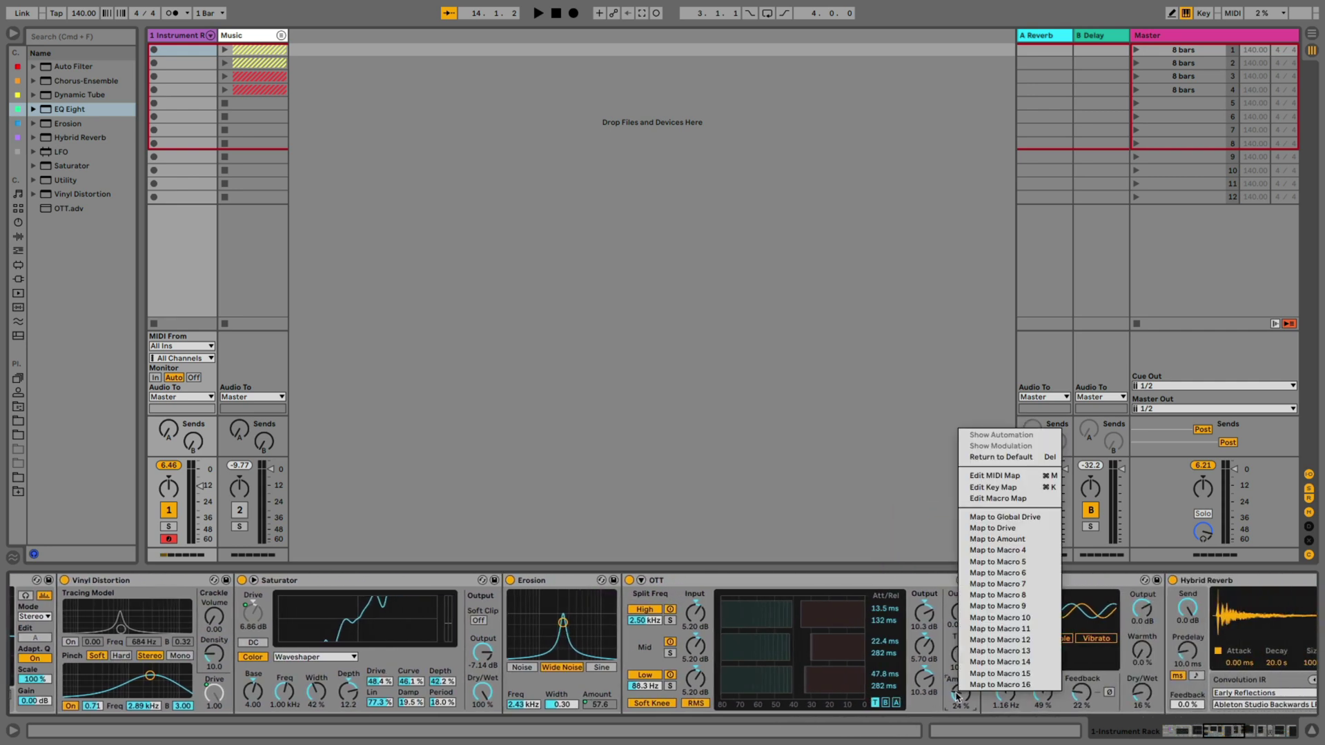
pyautogui.click(1000, 549)
# Step: Map the chorus Dry/Wet to Macro 5 and the reverb Dry/Wet to Macro 6
pyautogui.hscroll(3, 985, 661)
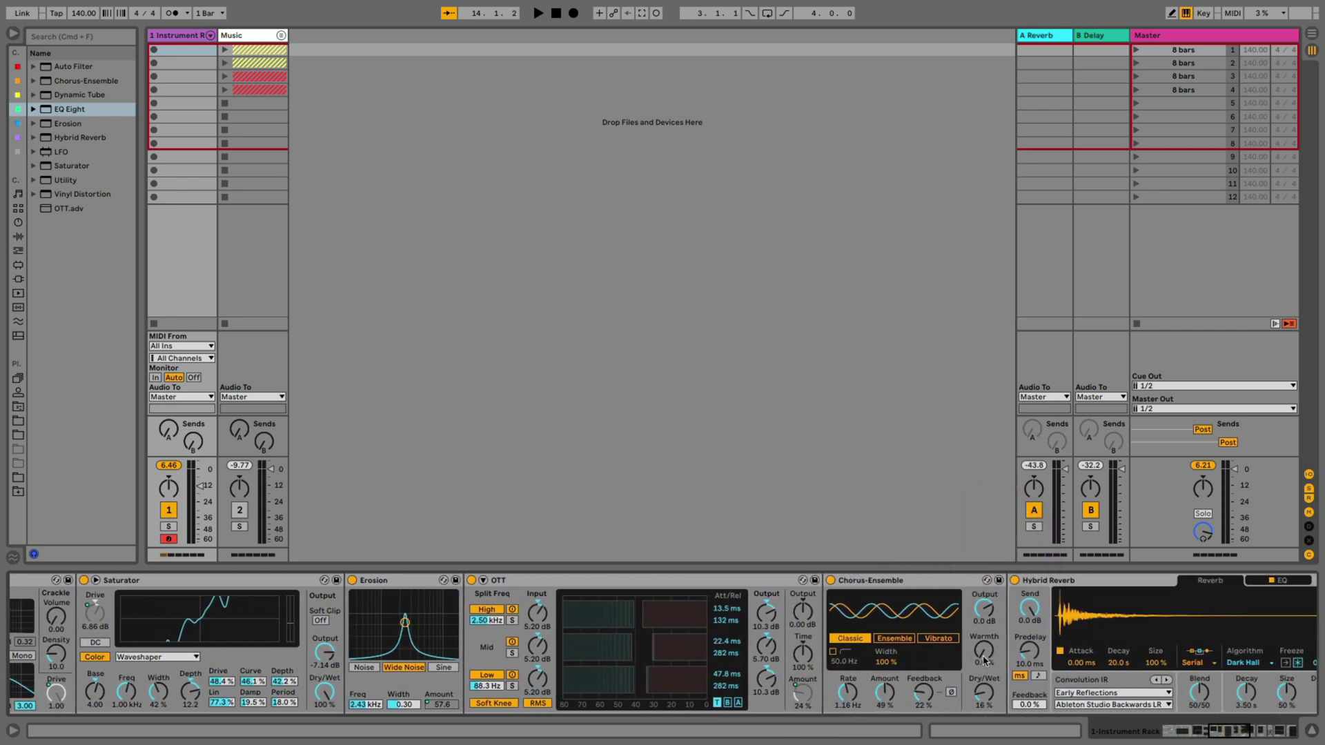
pyautogui.rightClick(984, 700)
pyautogui.click(1033, 565)
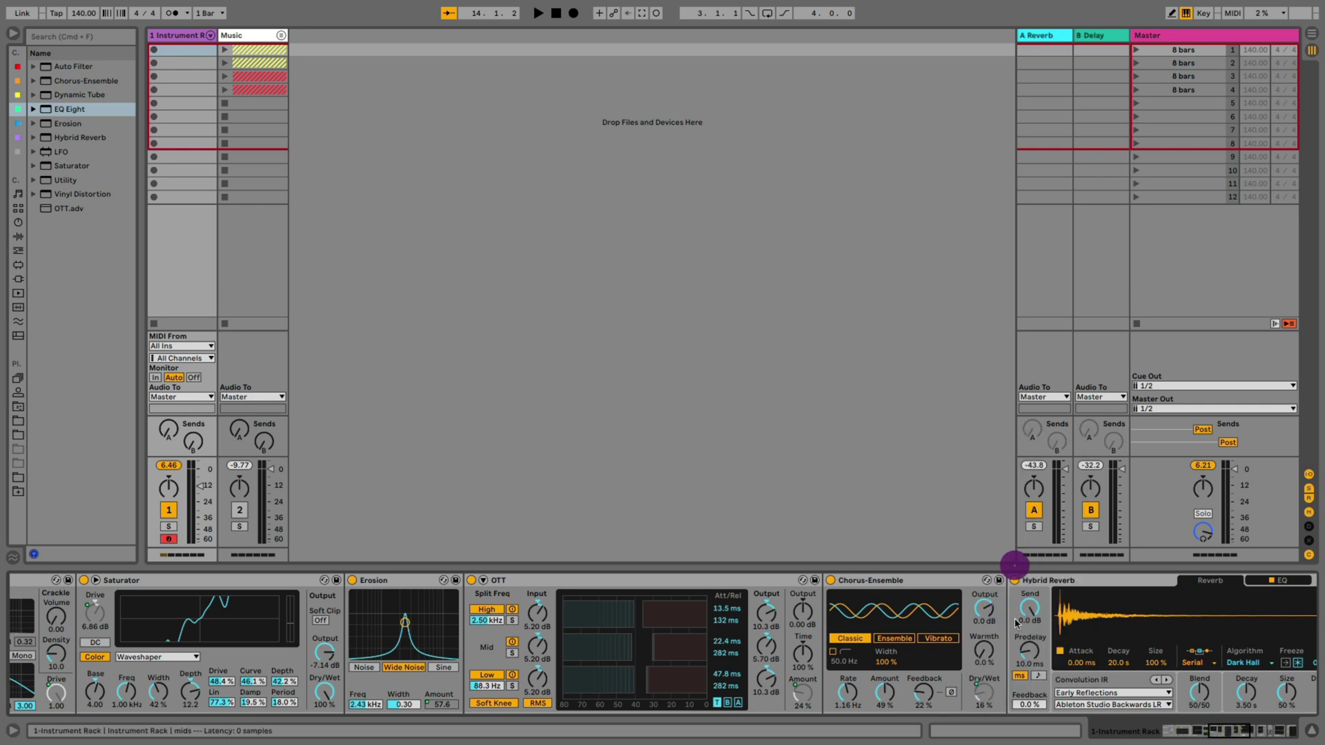
pyautogui.hscroll(7, 1024, 662)
pyautogui.rightClick(1057, 697)
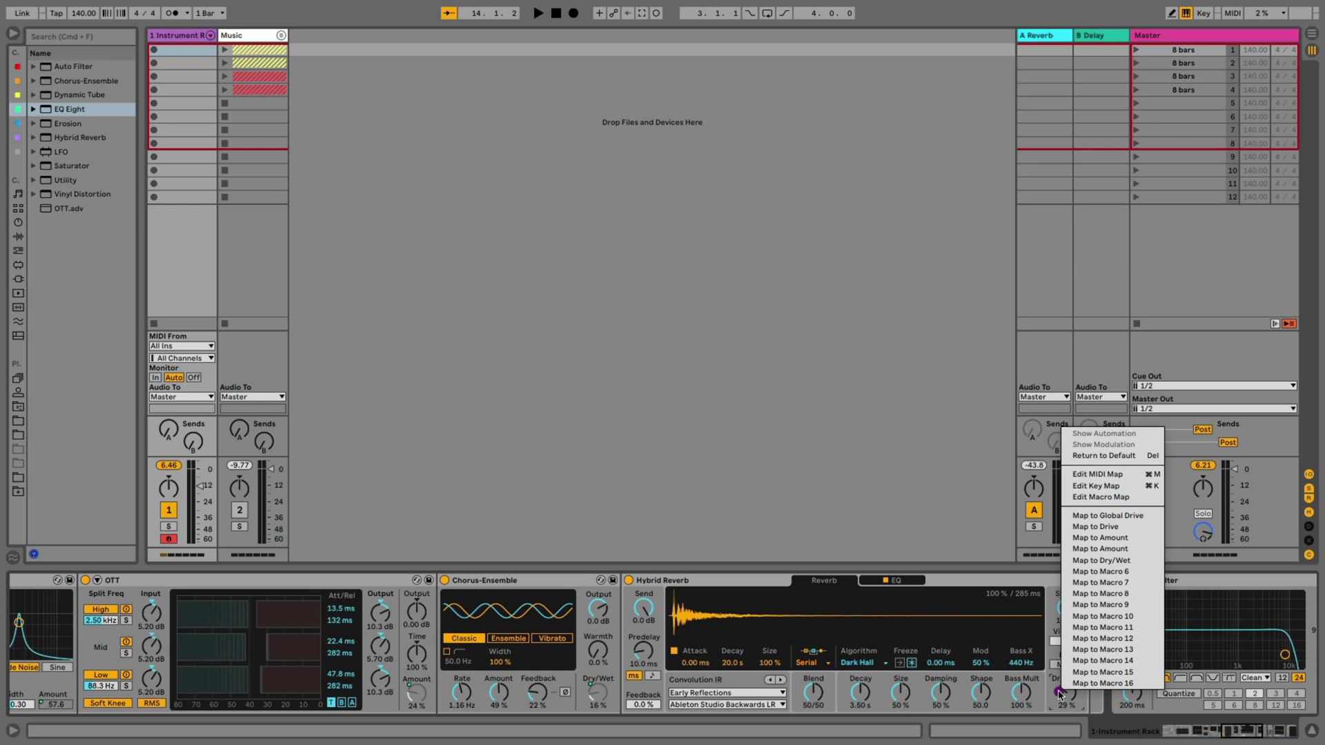
pyautogui.click(1093, 571)
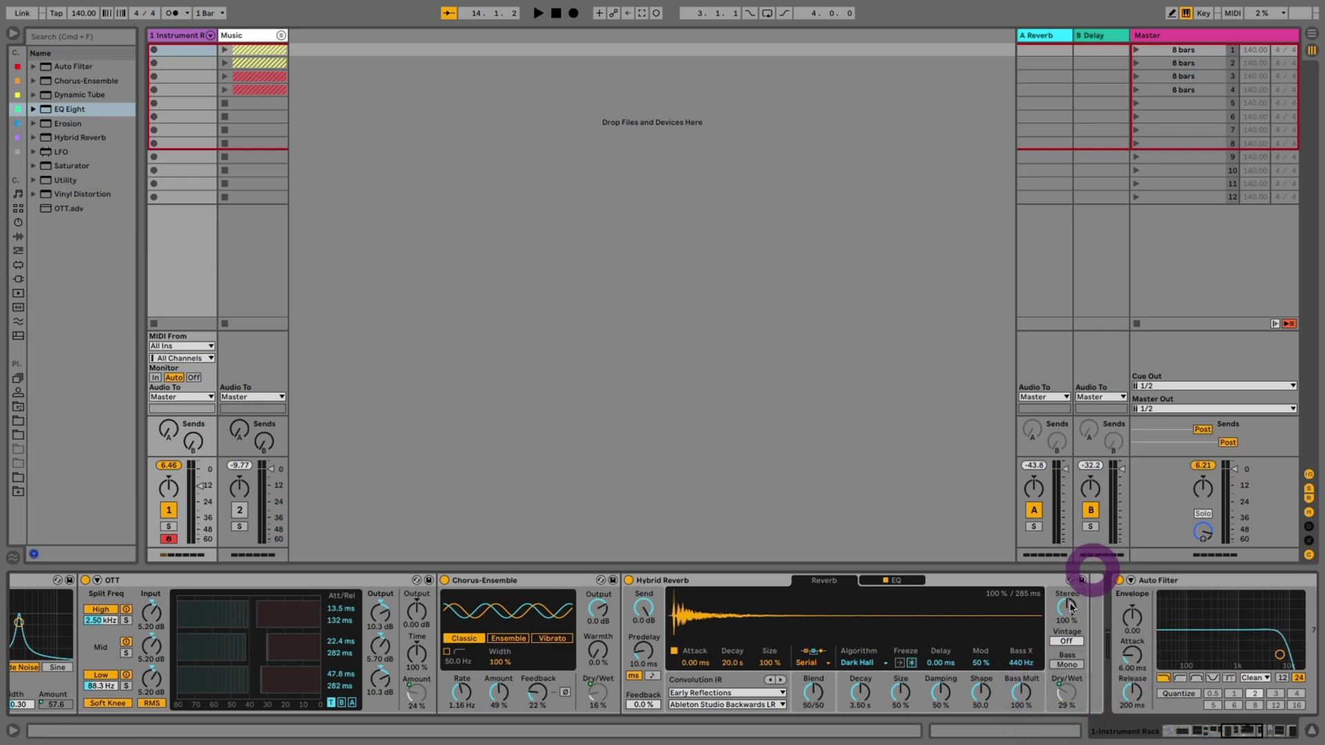
pyautogui.scroll(-10, 813, 633)
# Step: Rename the first macro, Global Drive, to 'distortion' and give it a red colour
pyautogui.hscroll(-5, 813, 633)
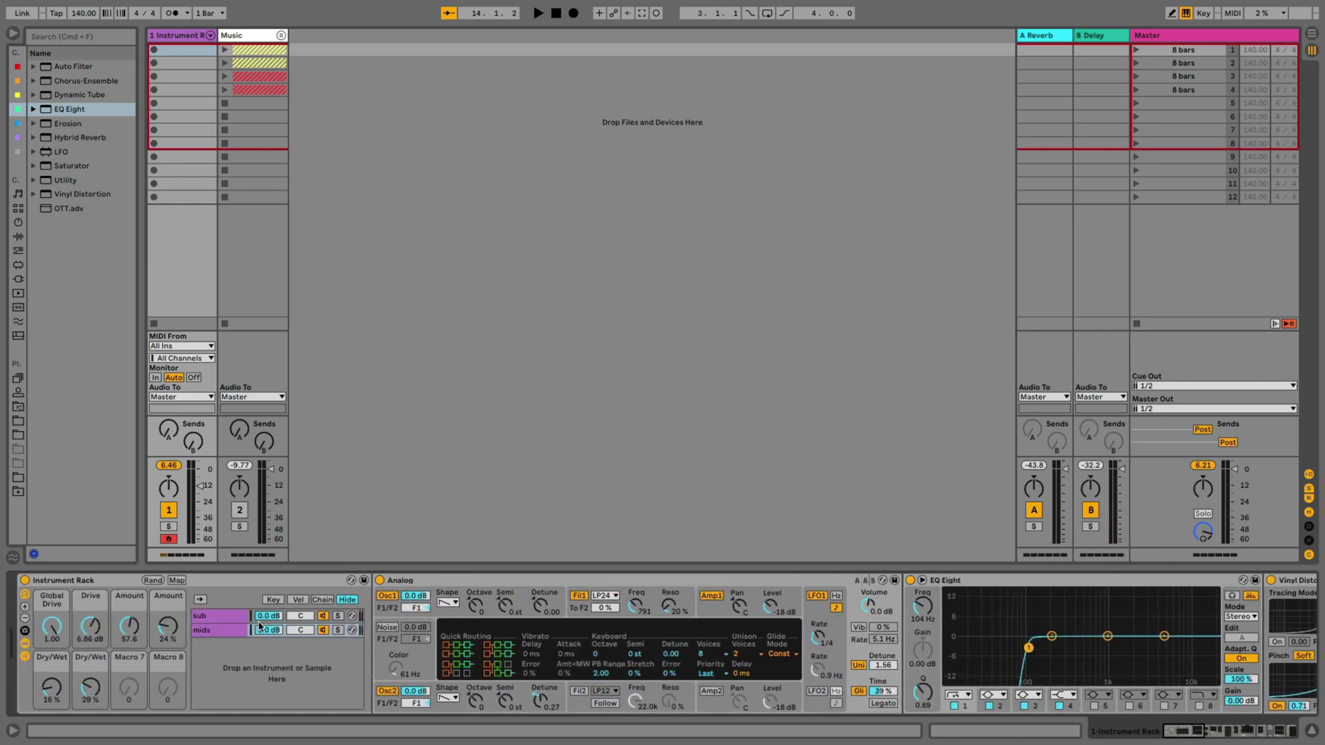
pyautogui.rightClick(54, 626)
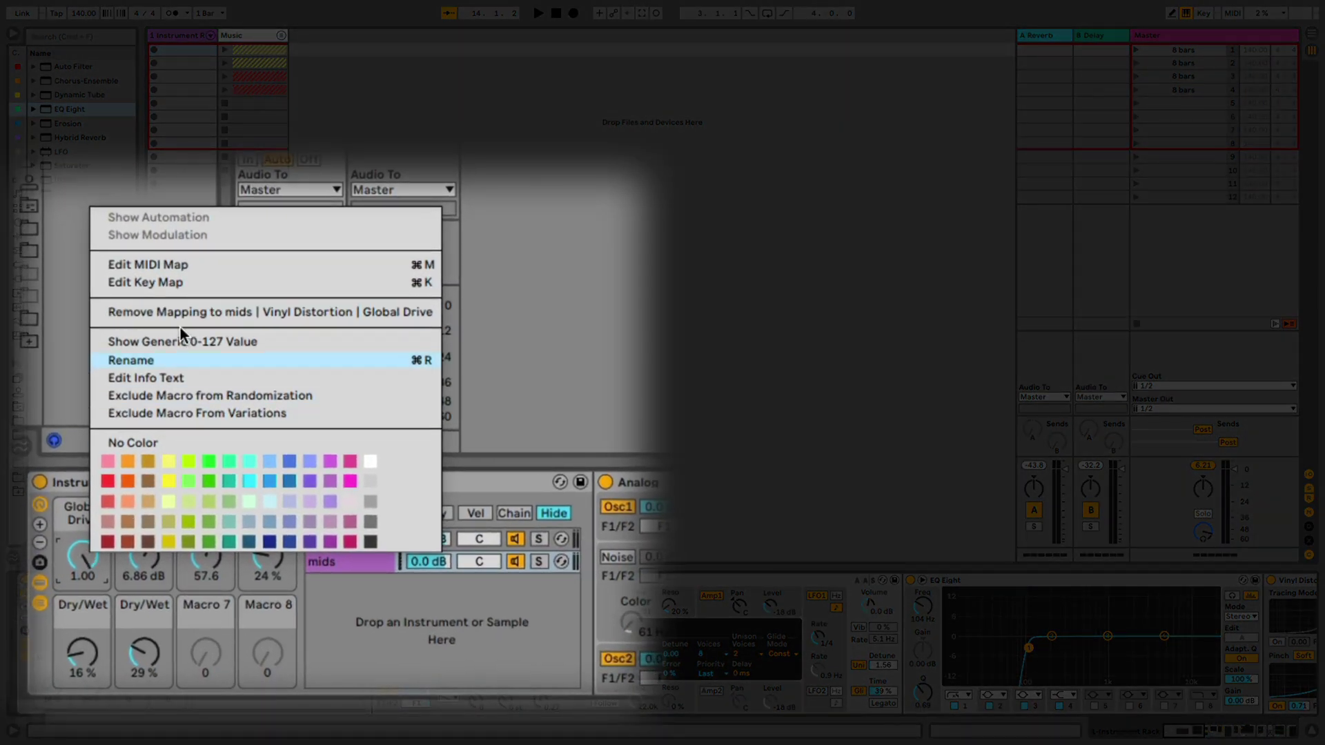
pyautogui.click(180, 333)
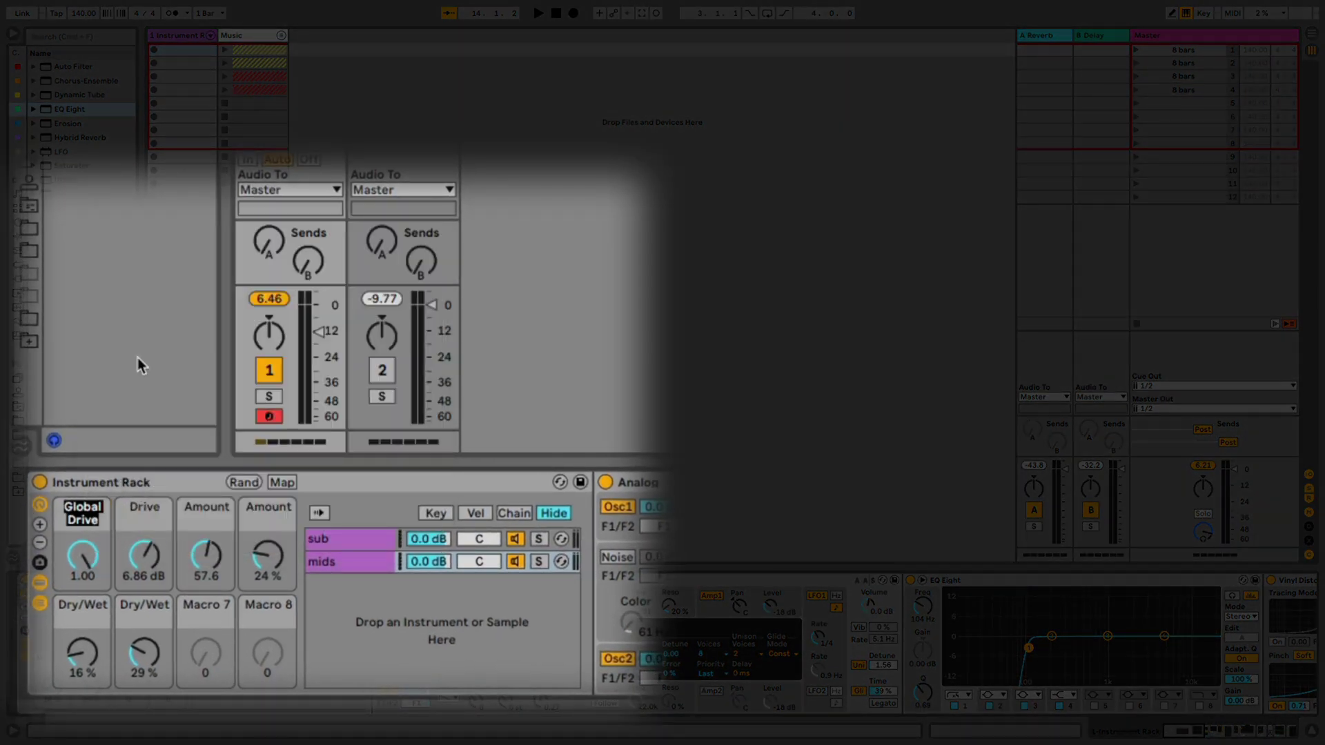
pyautogui.write('distr')
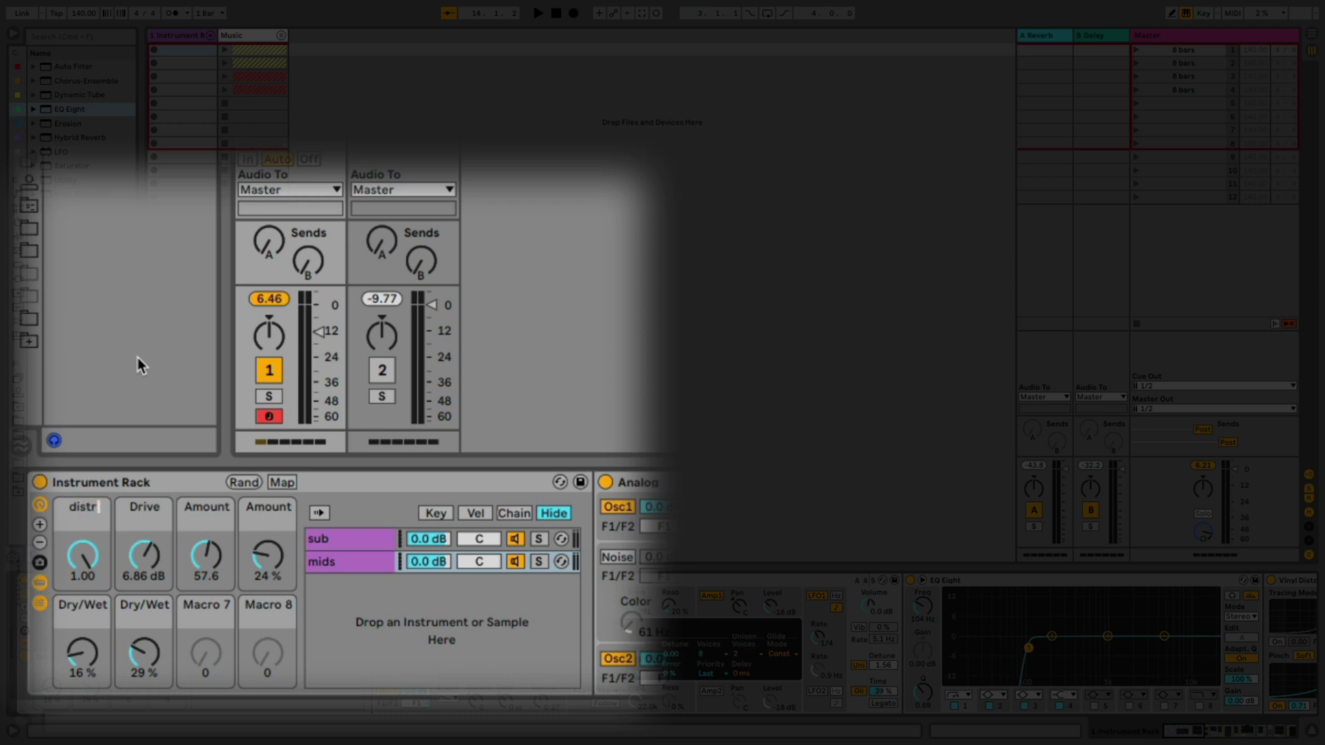
pyautogui.press('BackSpace')
pyautogui.write('ortion')
pyautogui.click(135, 483)
pyautogui.rightClick(92, 510)
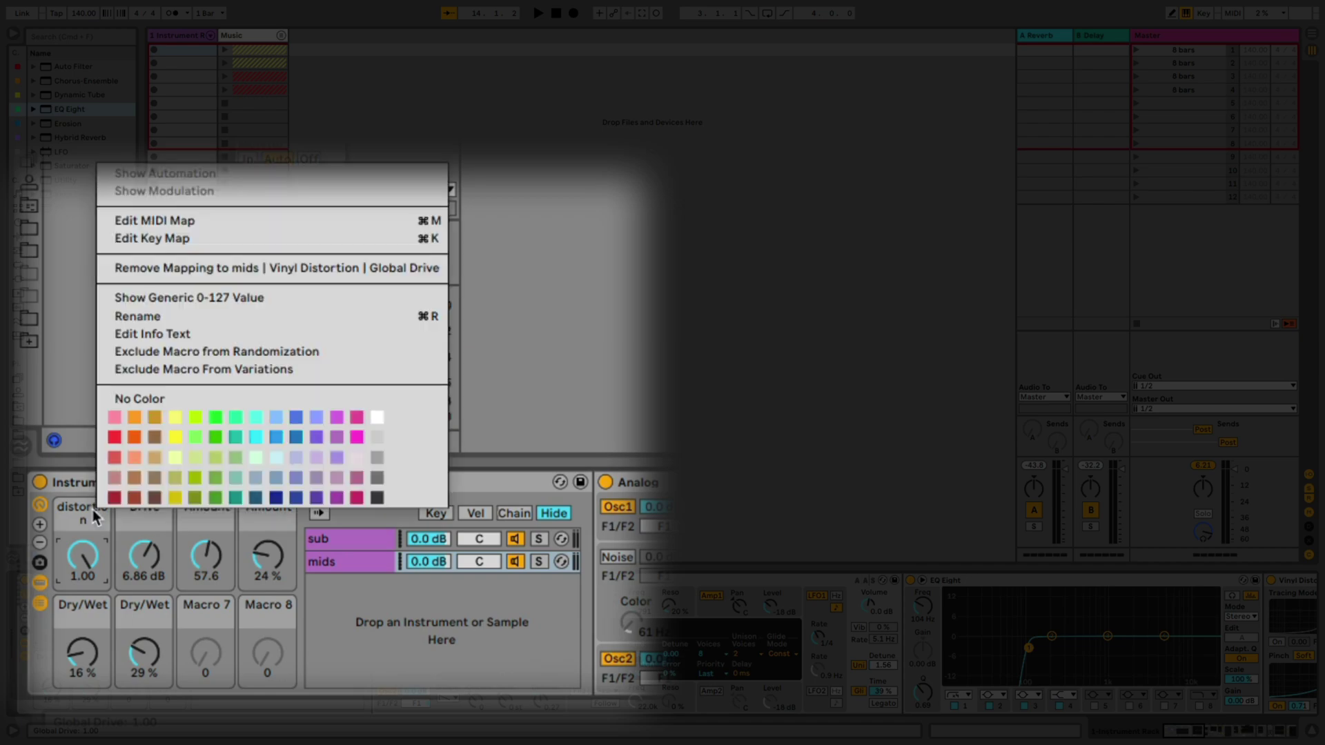
pyautogui.click(151, 474)
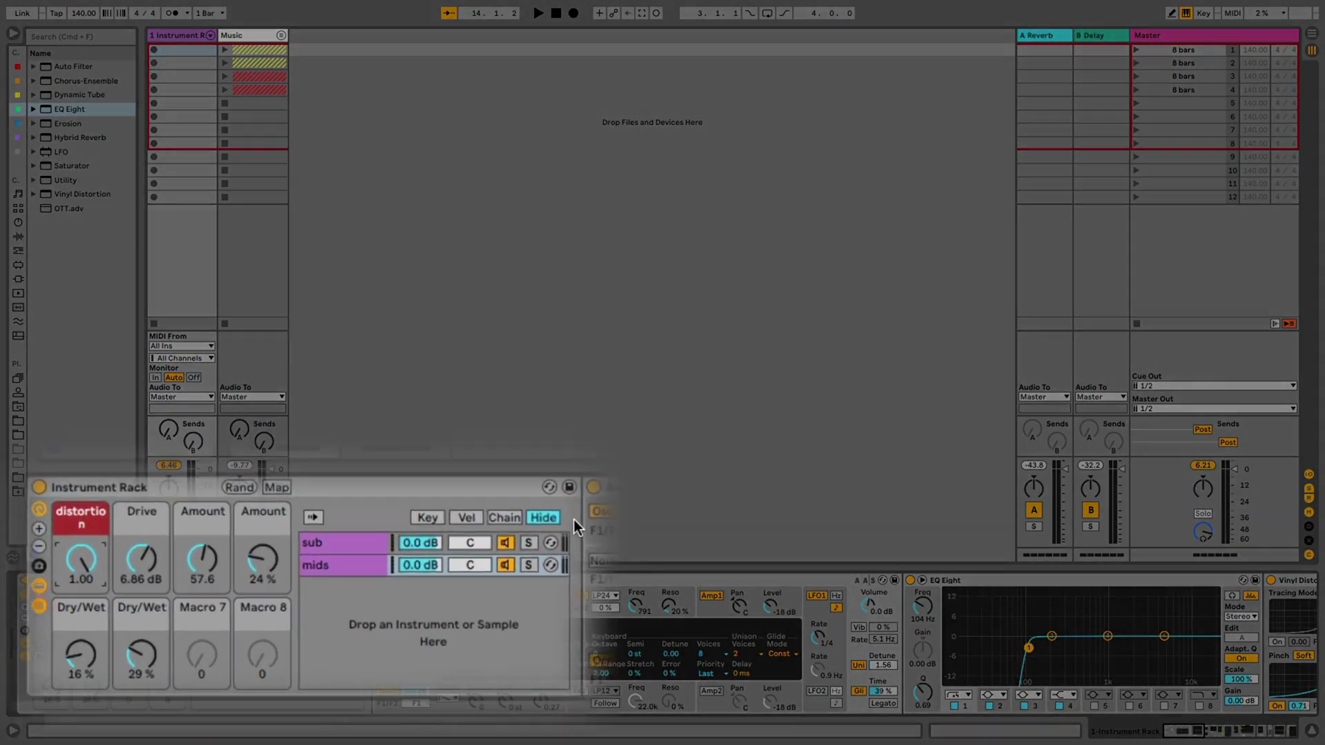
# Step: Solo the sub chain, then the mids chain, unsolo, and lower the sub chain's fader in the rack mixer
pyautogui.click(338, 616)
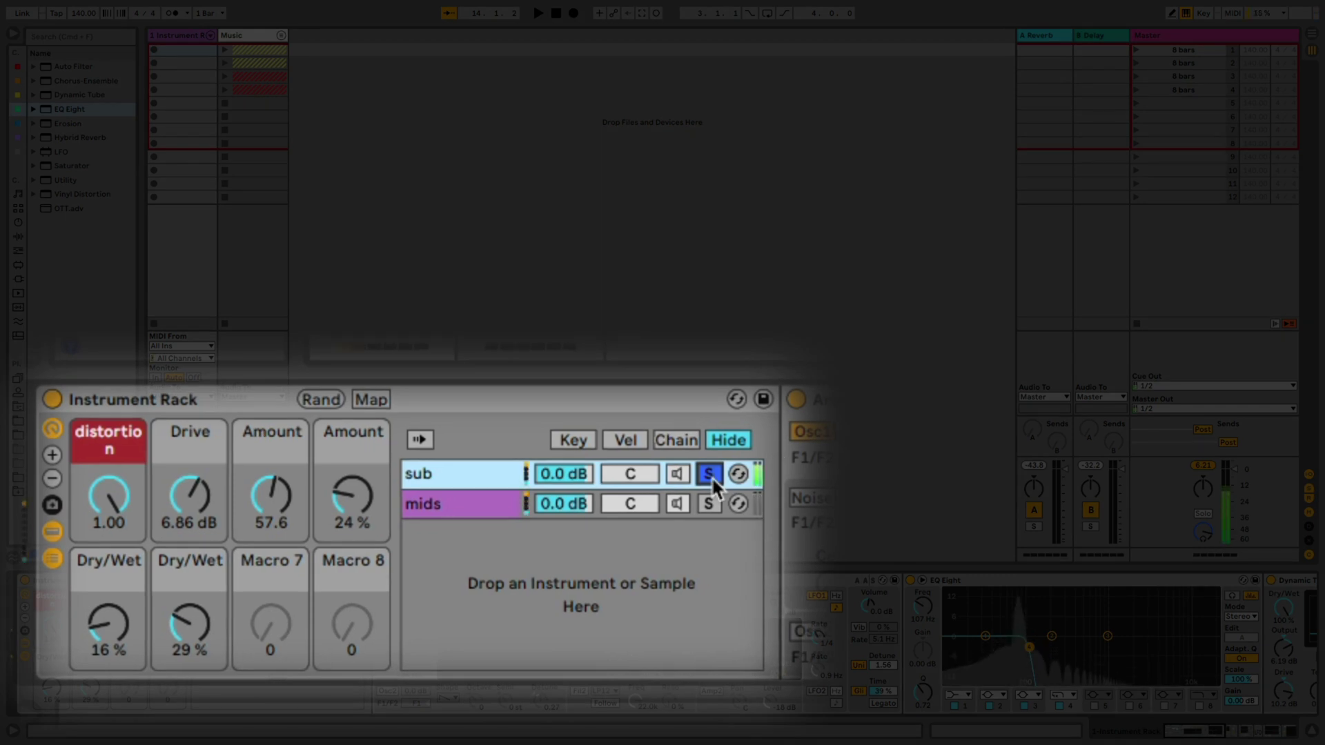
pyautogui.click(709, 504)
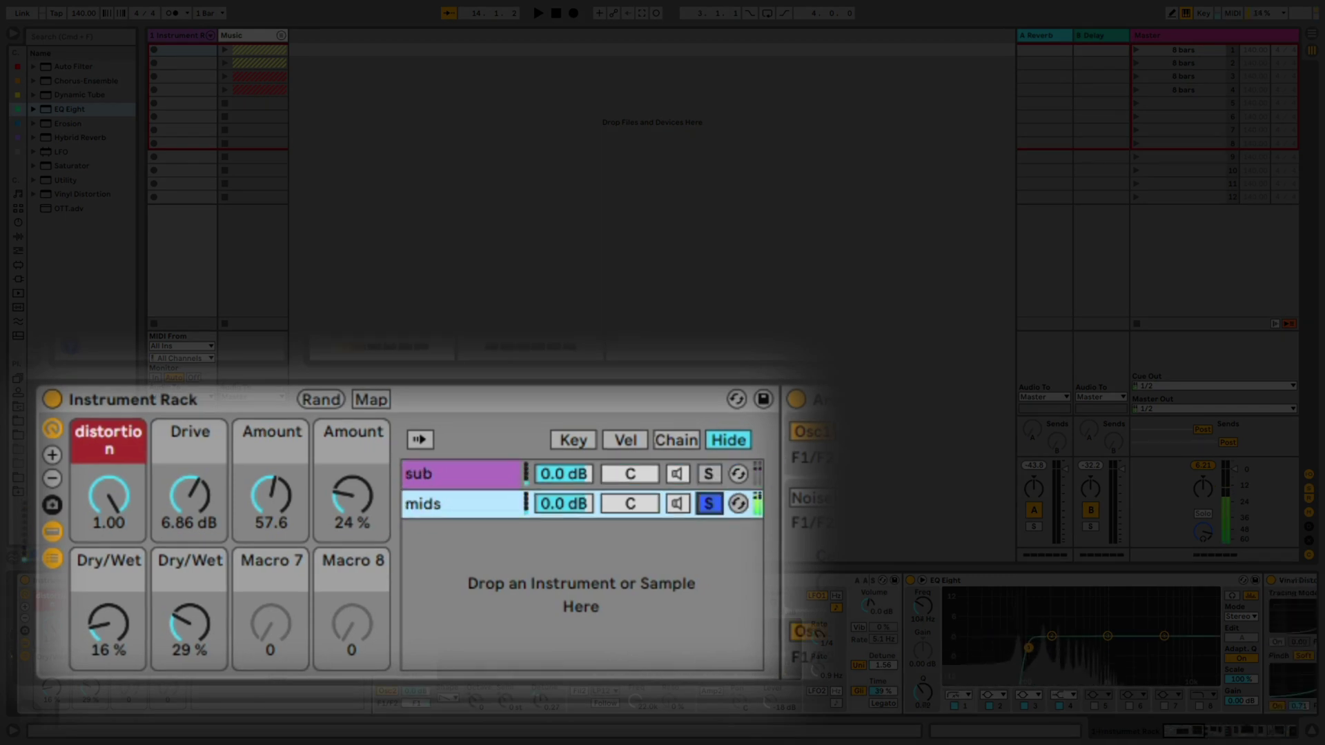
pyautogui.click(710, 504)
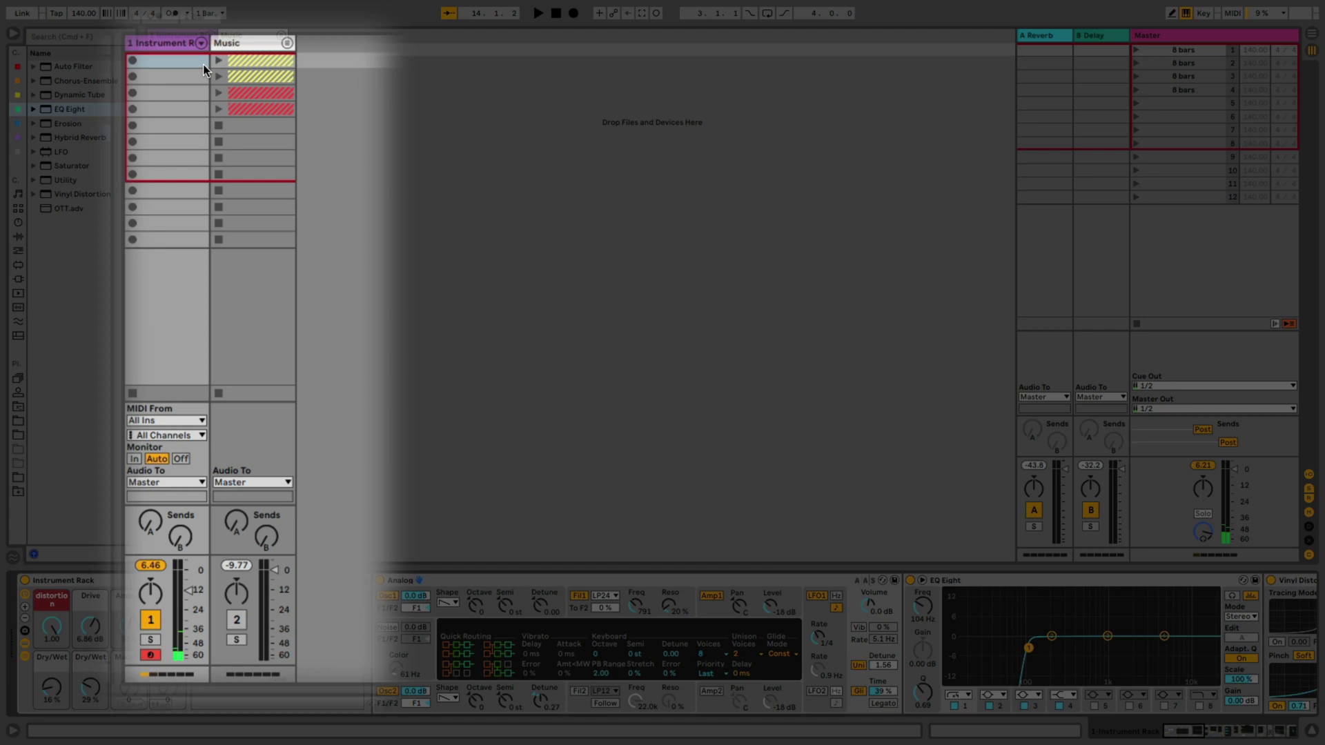
pyautogui.click(210, 36)
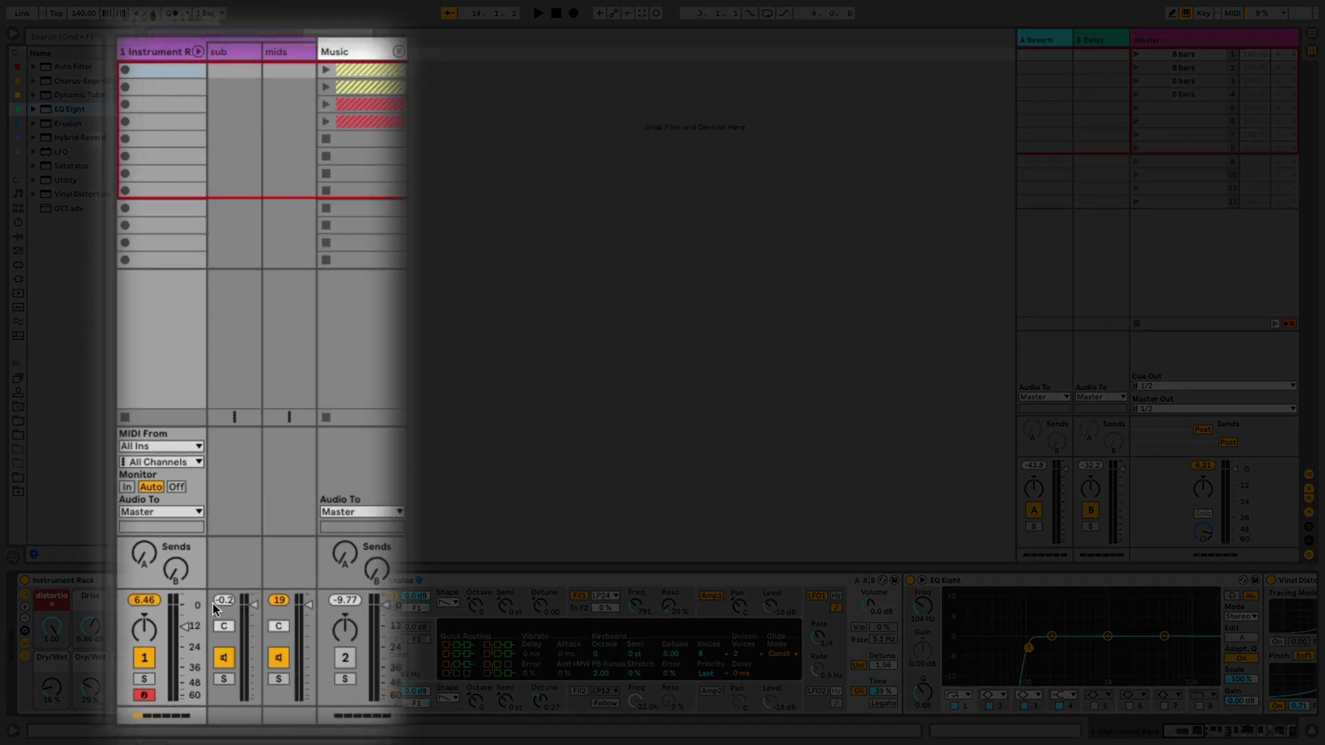
pyautogui.moveTo(254, 624); pyautogui.dragTo(254, 663)
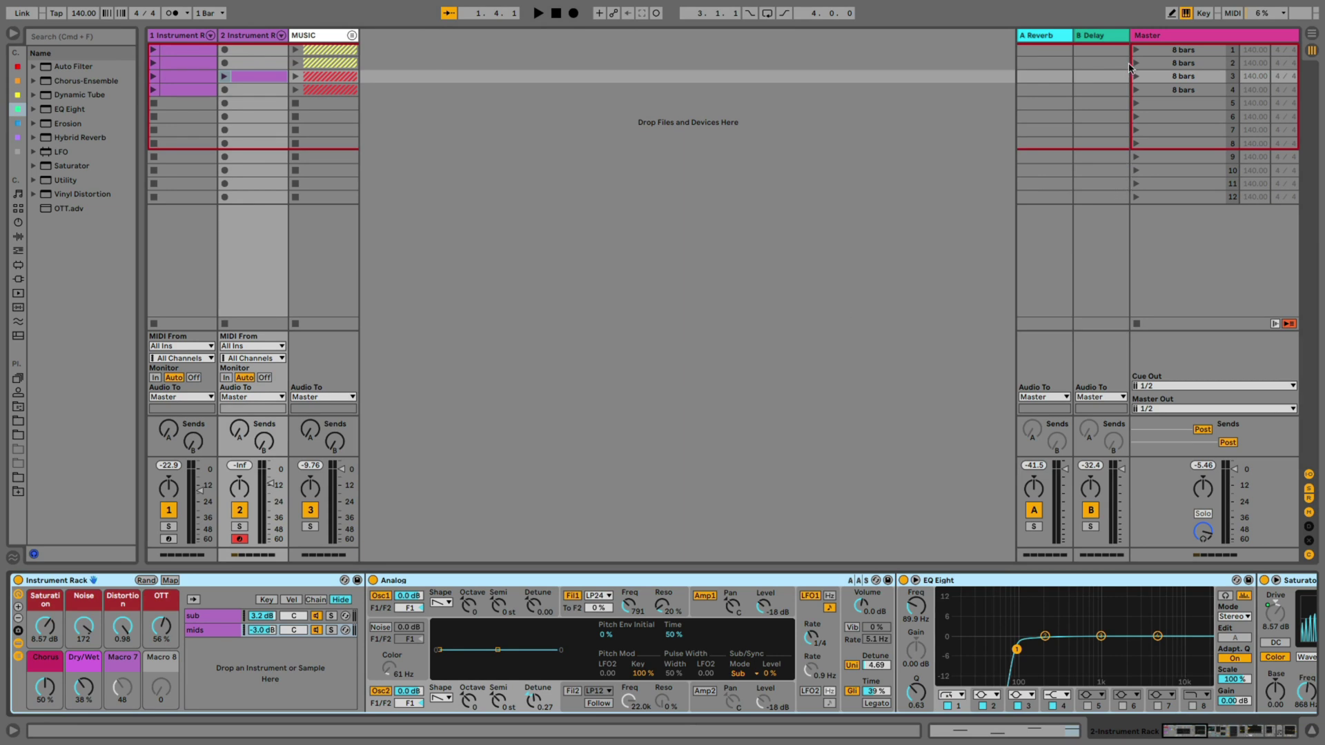
# Step: Launch scene 2, then scene 3, so both bass racks play with the MUSIC track
pyautogui.click(1136, 63)
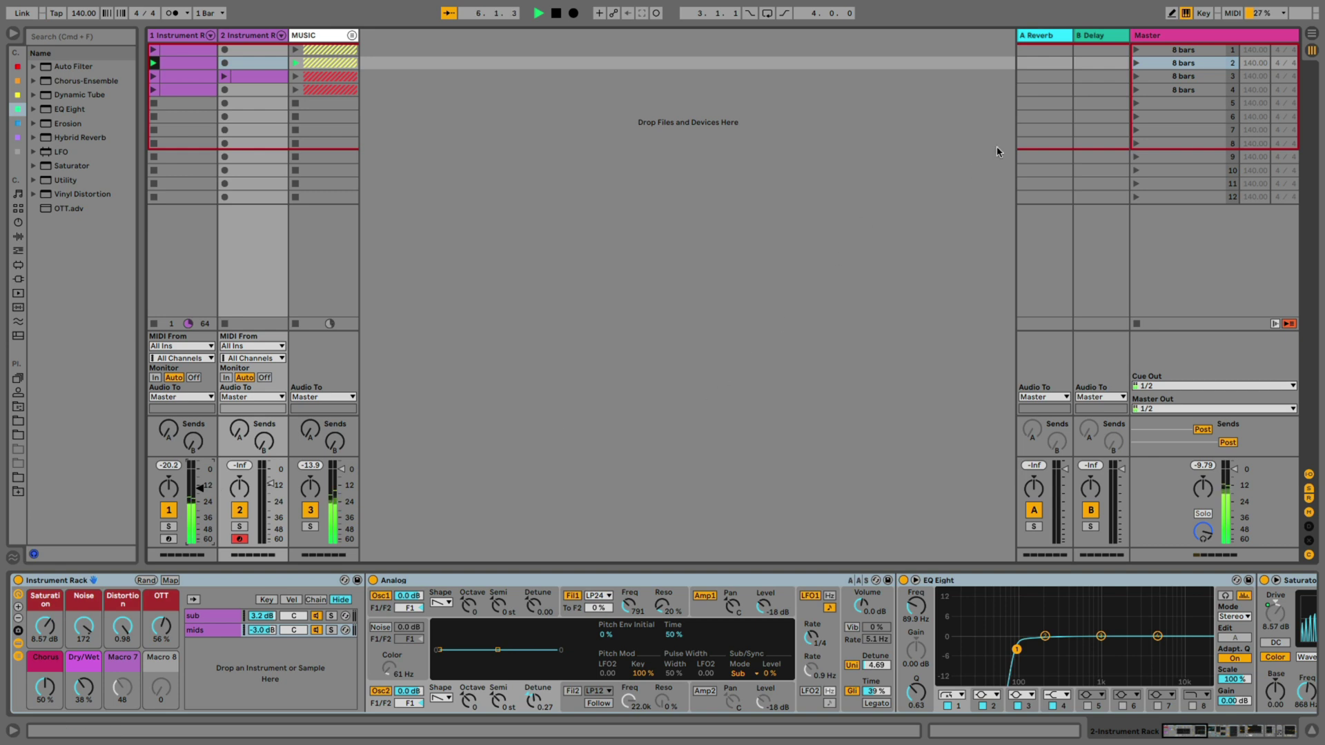
pyautogui.click(1135, 77)
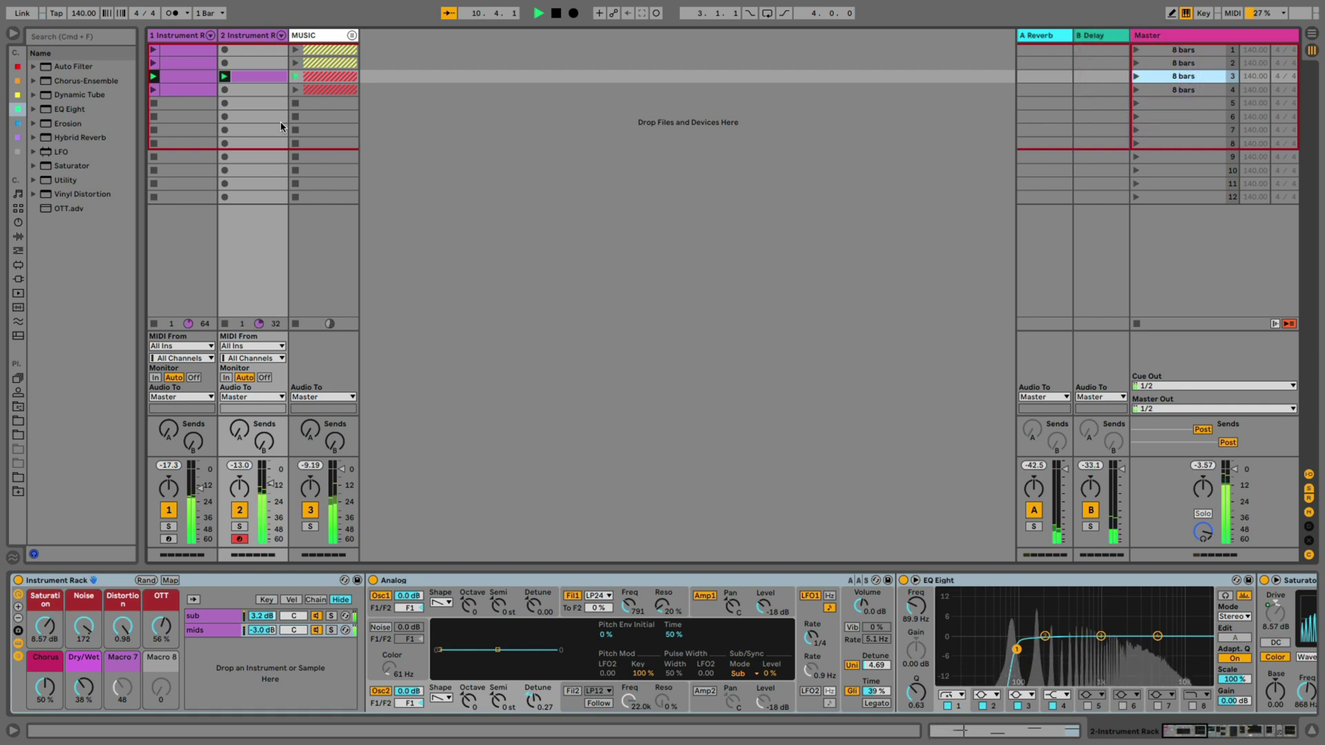
pyautogui.doubleClick(258, 77)
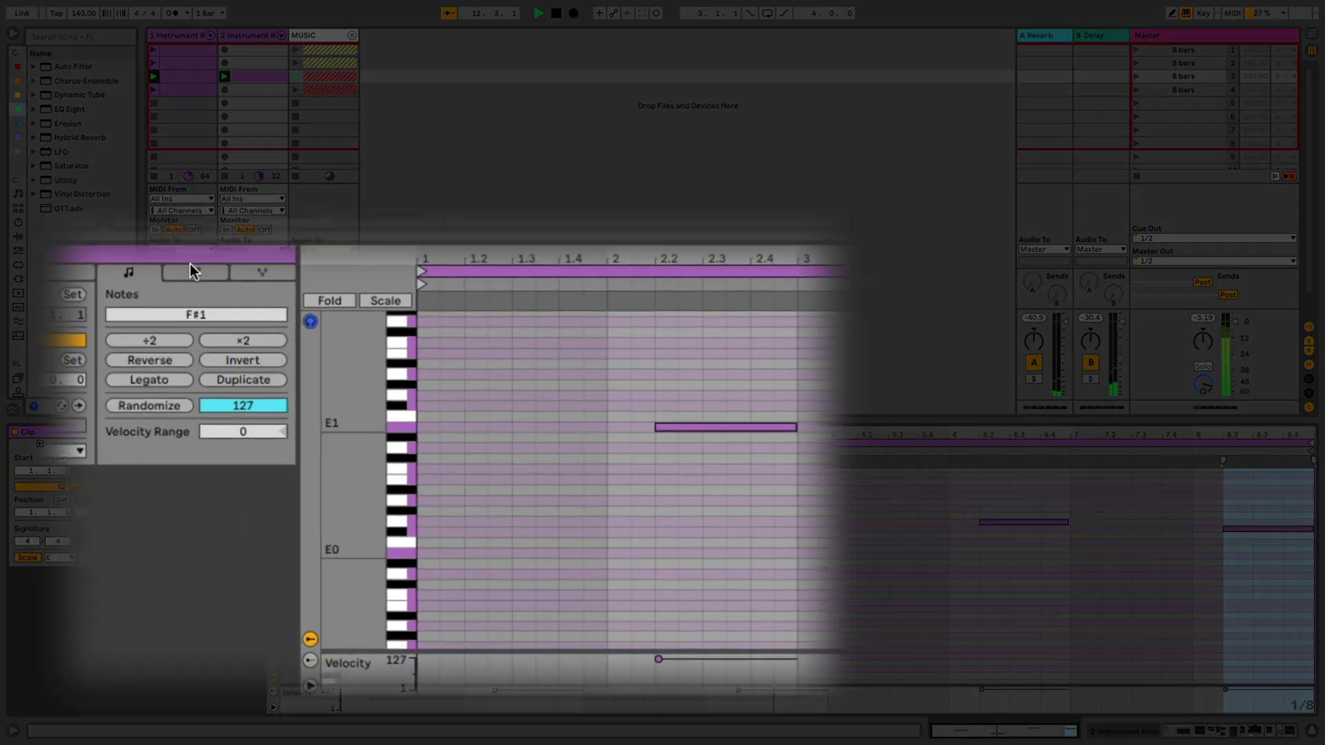
pyautogui.click(180, 407)
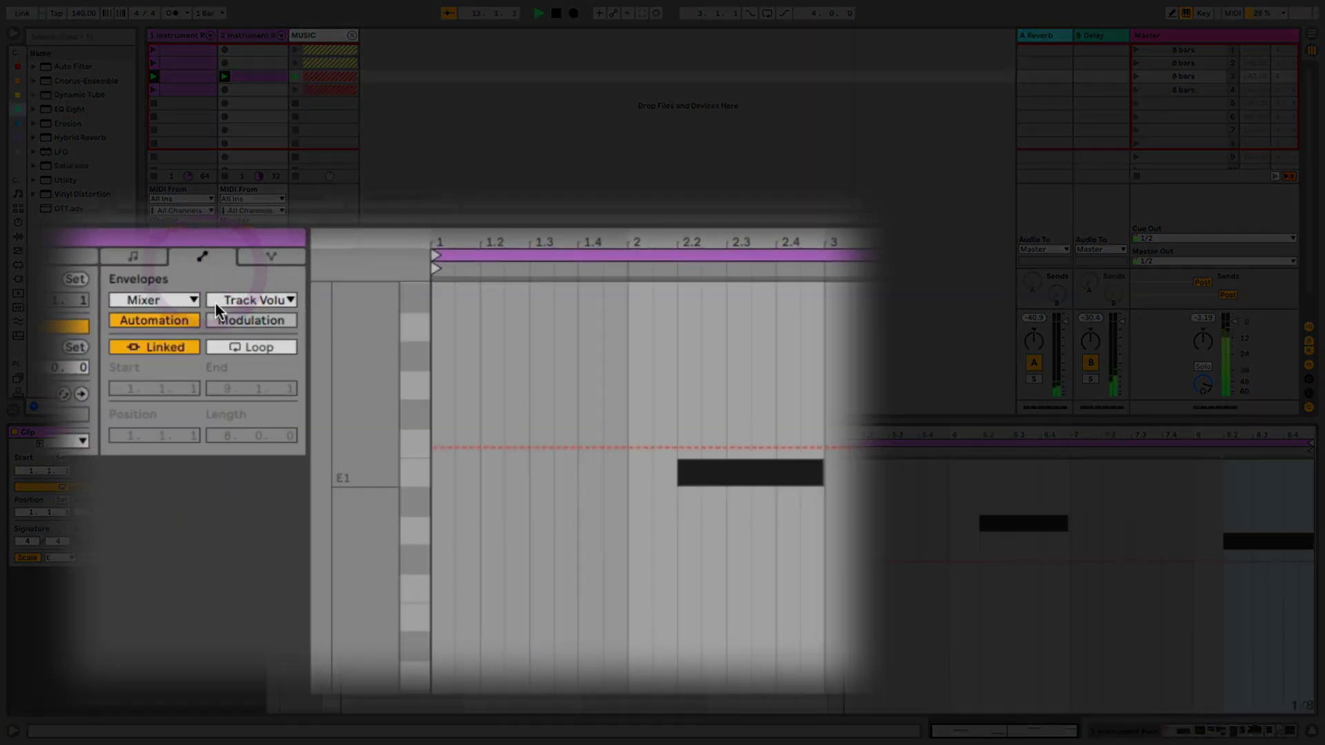
pyautogui.click(167, 436)
pyautogui.click(179, 606)
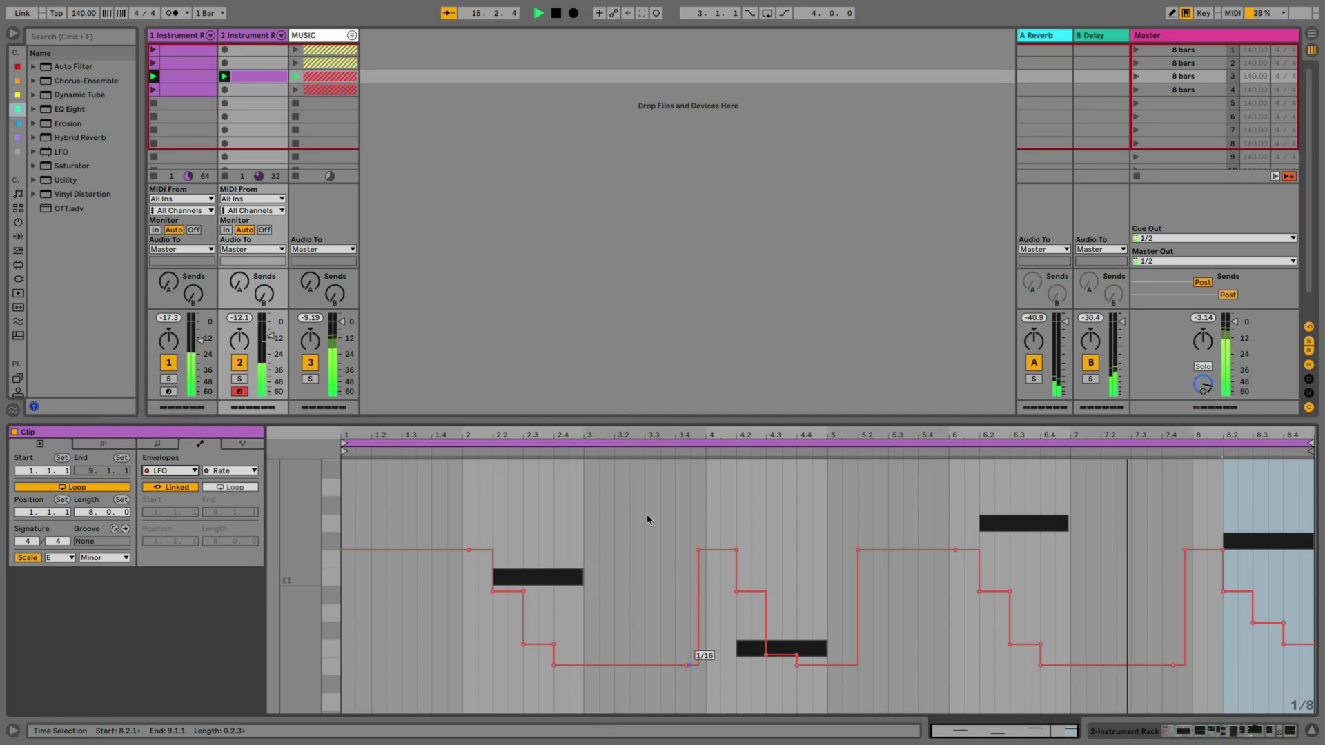
pyautogui.click(254, 36)
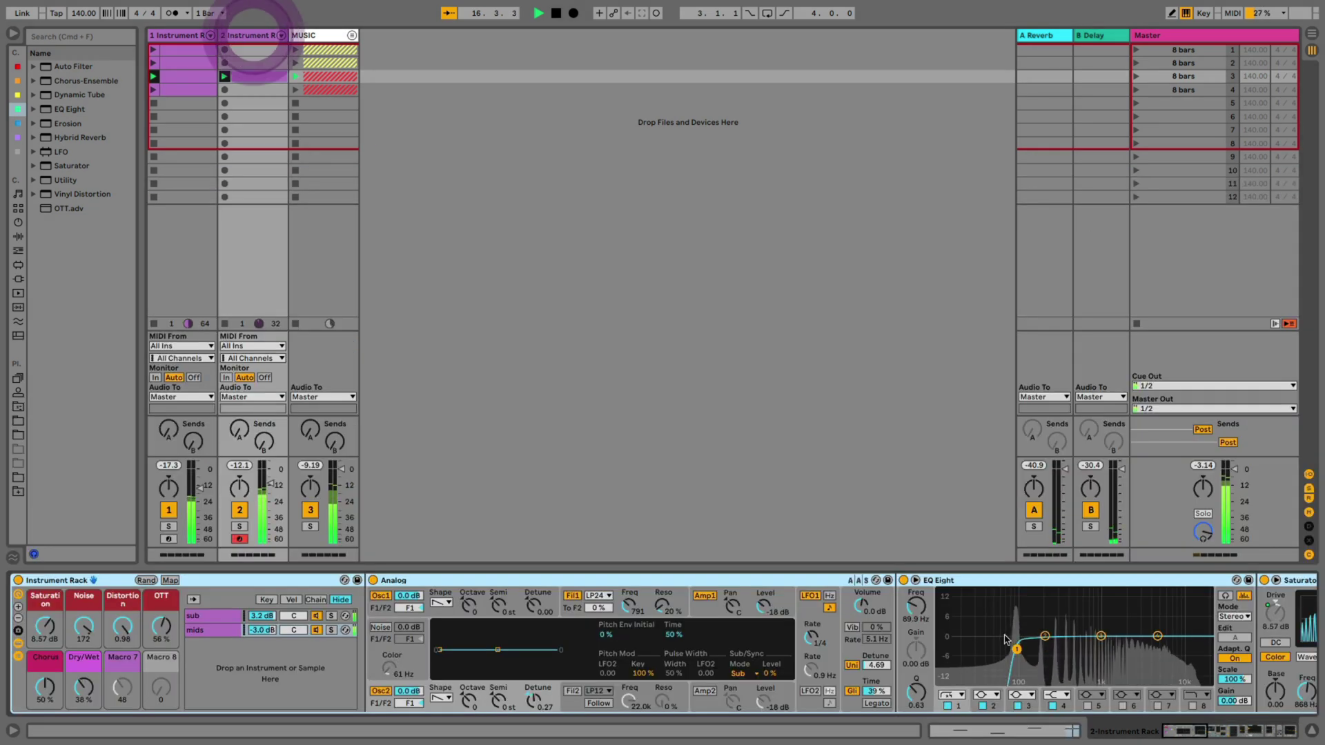
# Step: Set the LFO's synced rate to 1/16, then to 1/12
pyautogui.hscroll(15, 1006, 639)
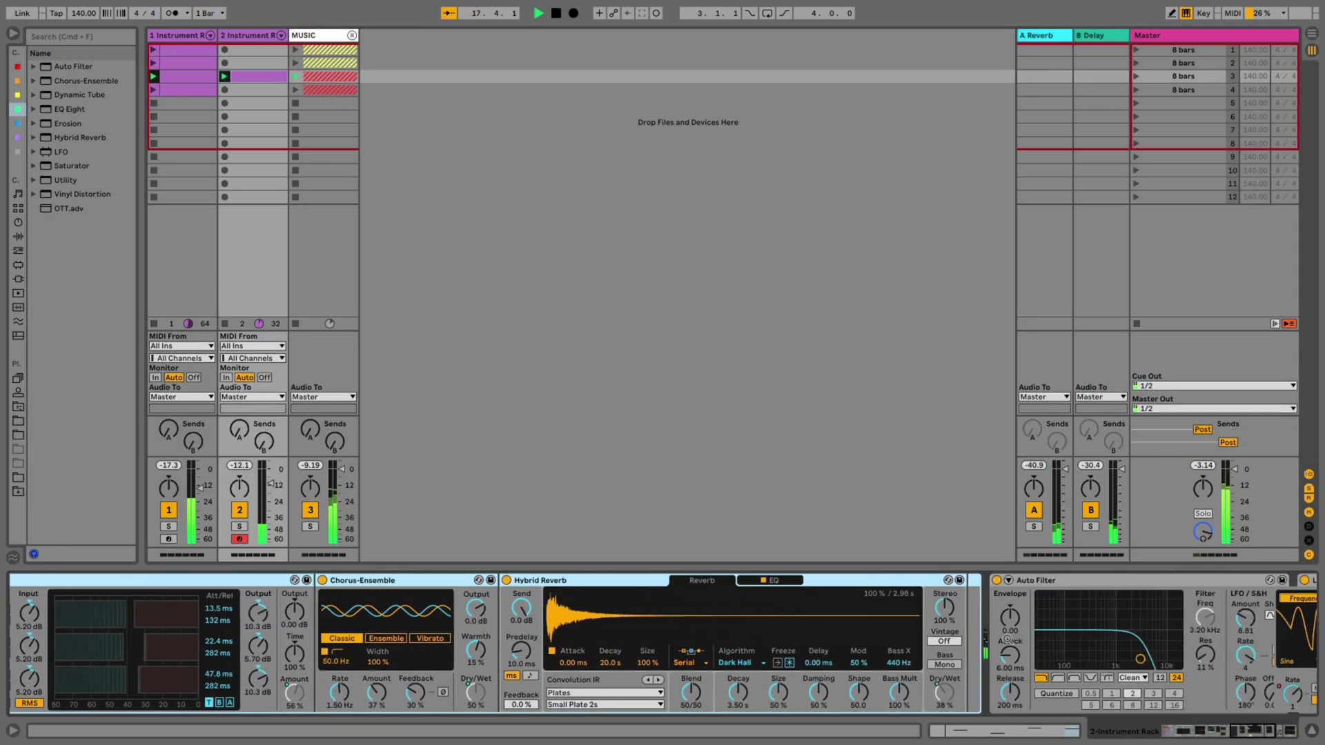
pyautogui.moveTo(730, 692); pyautogui.dragTo(731, 666)
pyautogui.moveTo(714, 607); pyautogui.dragTo(724, 660)
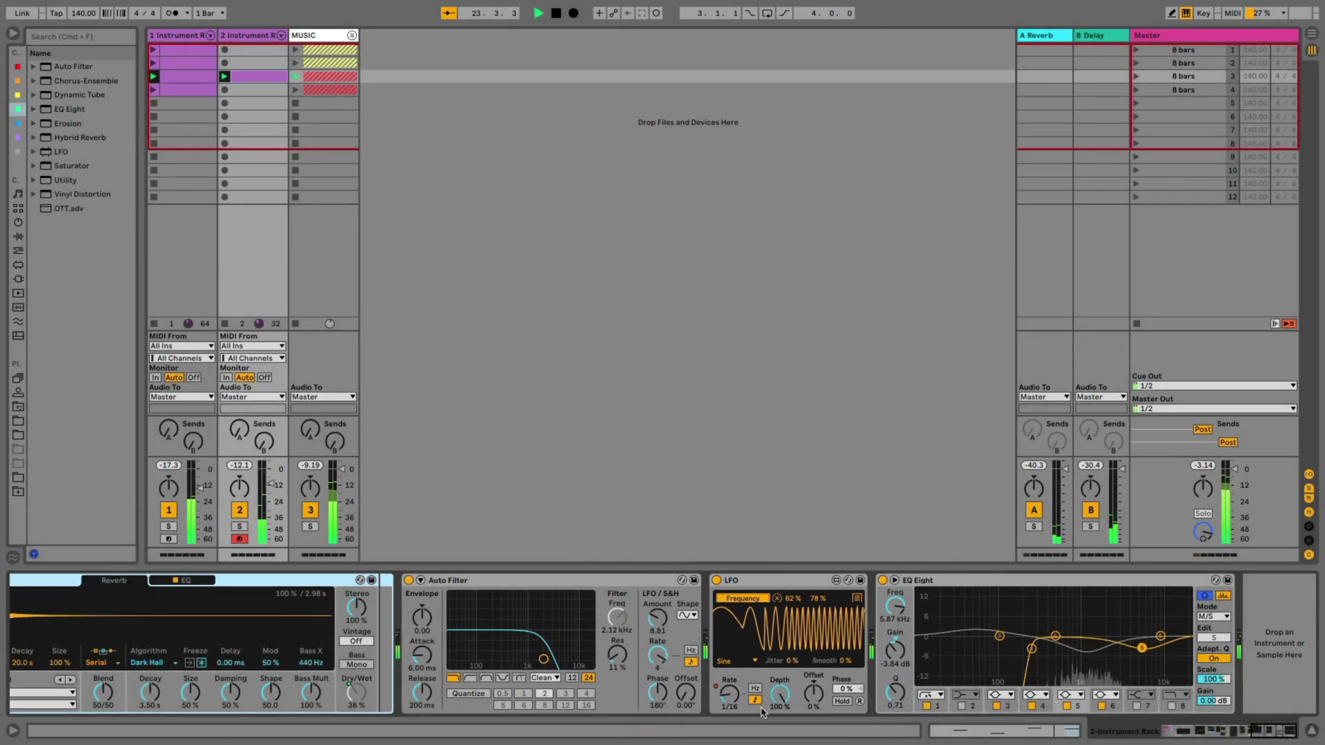